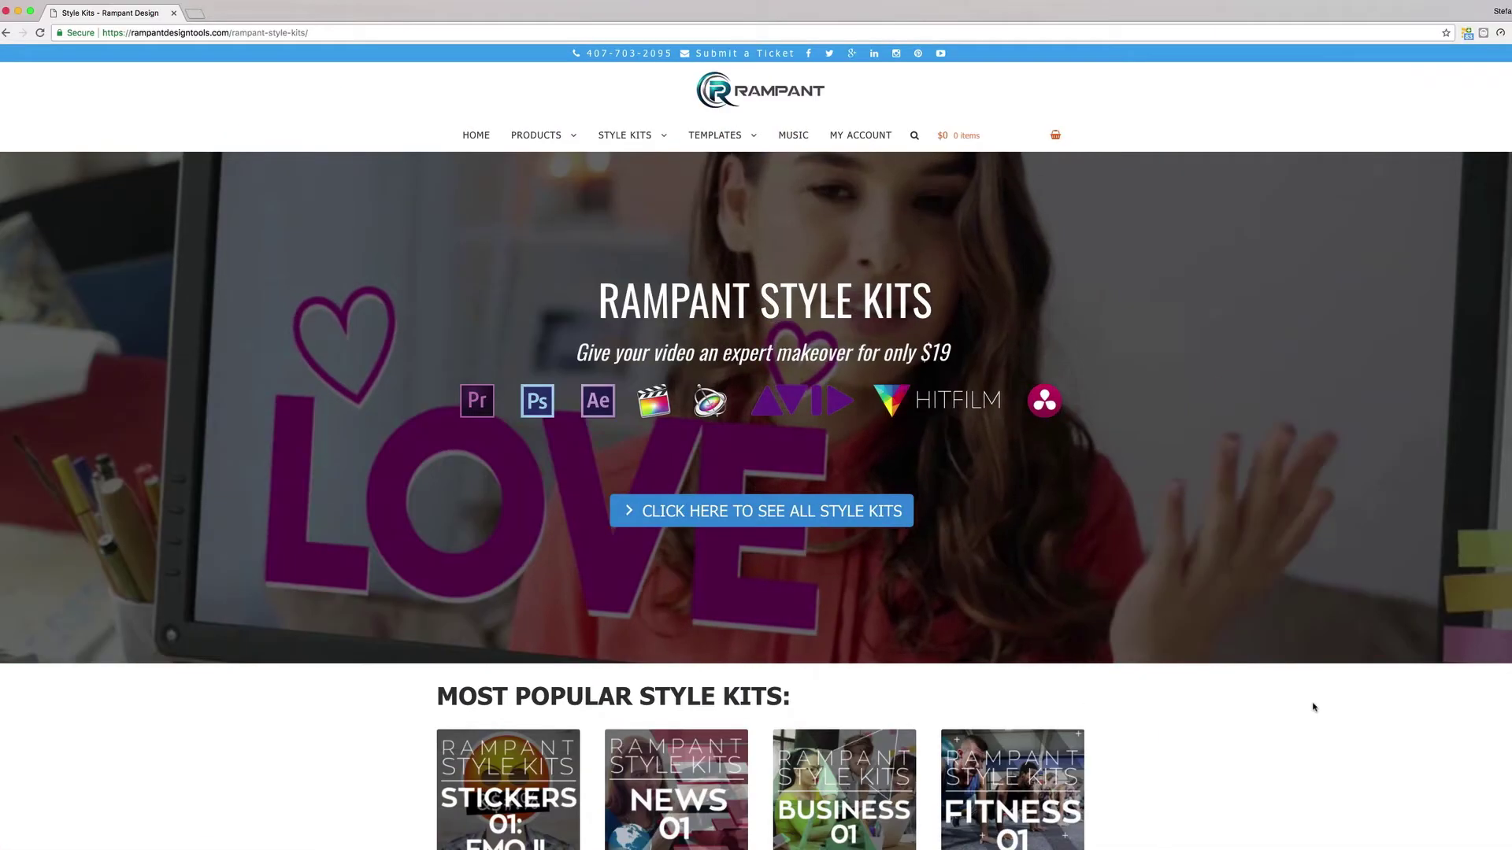
- Look through the most popular kits on the Rampant Style Kits page
scroll(1313, 706, down, 5)
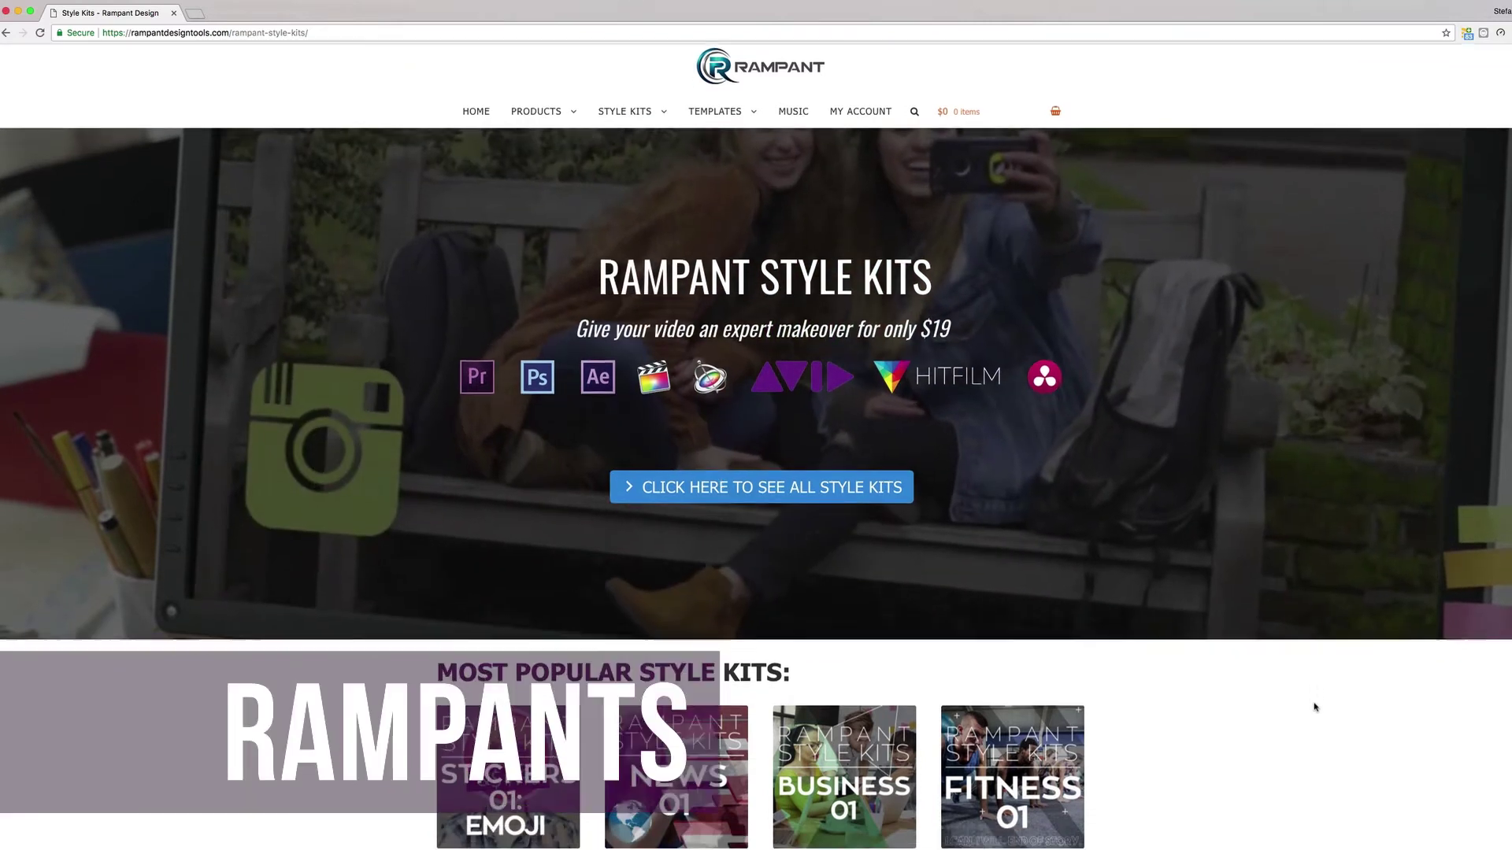
scroll(1314, 706, down, 10)
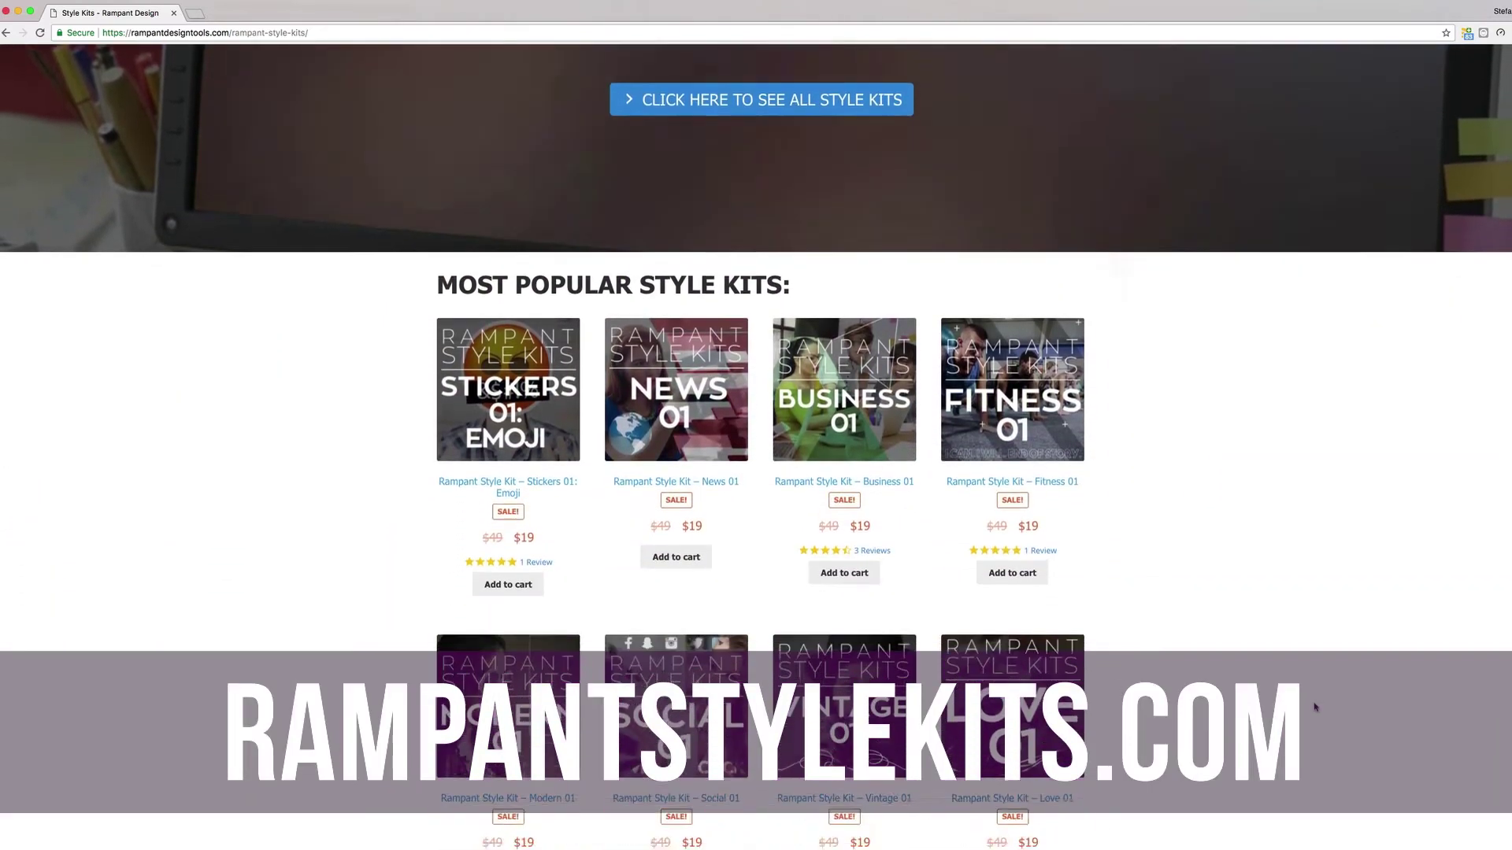
scroll(1313, 707, down, 9)
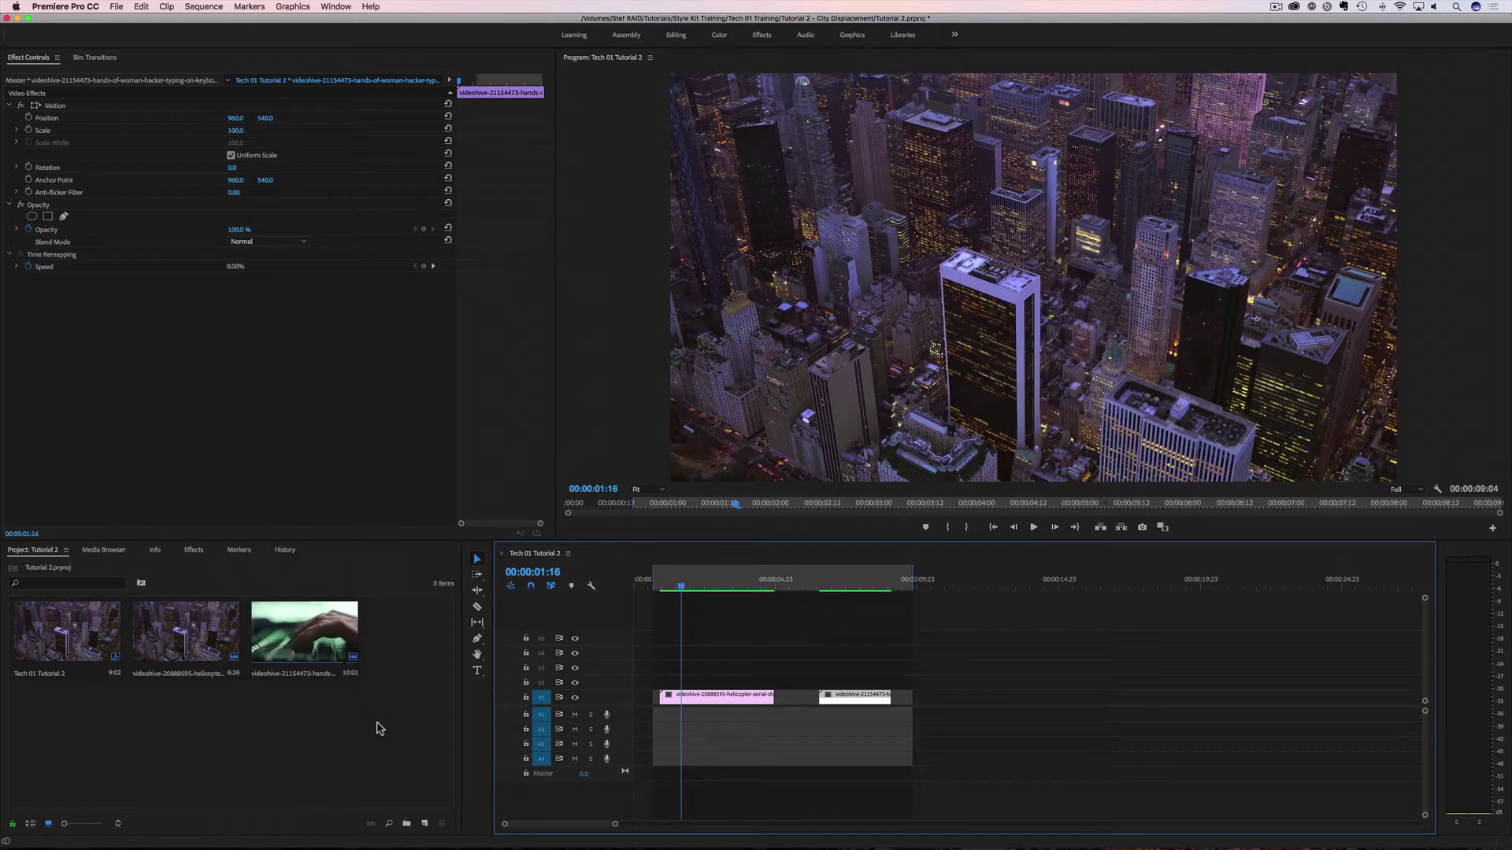
click(115, 7)
click(160, 297)
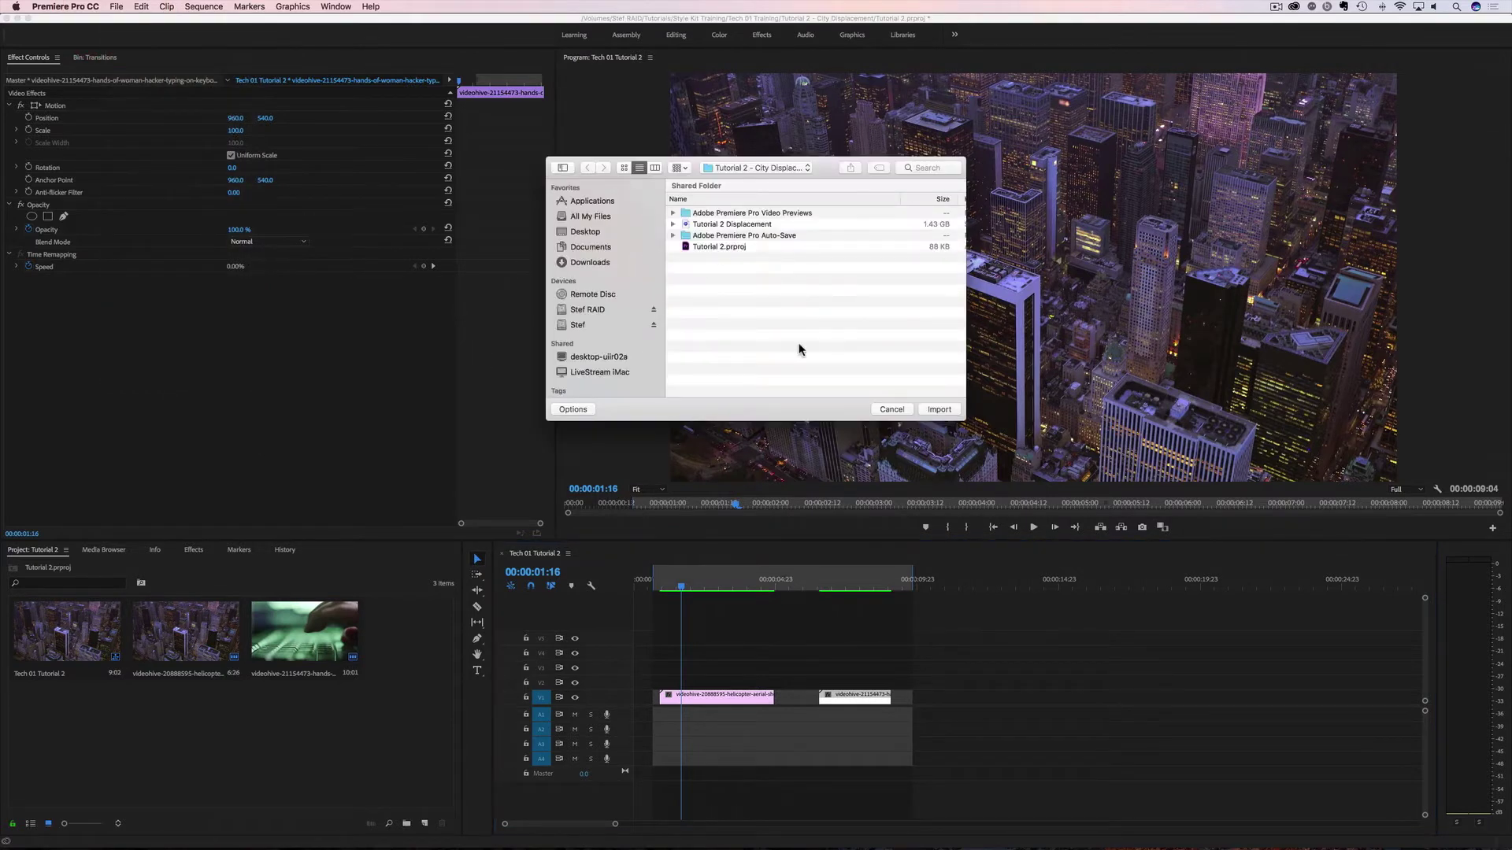
click(892, 409)
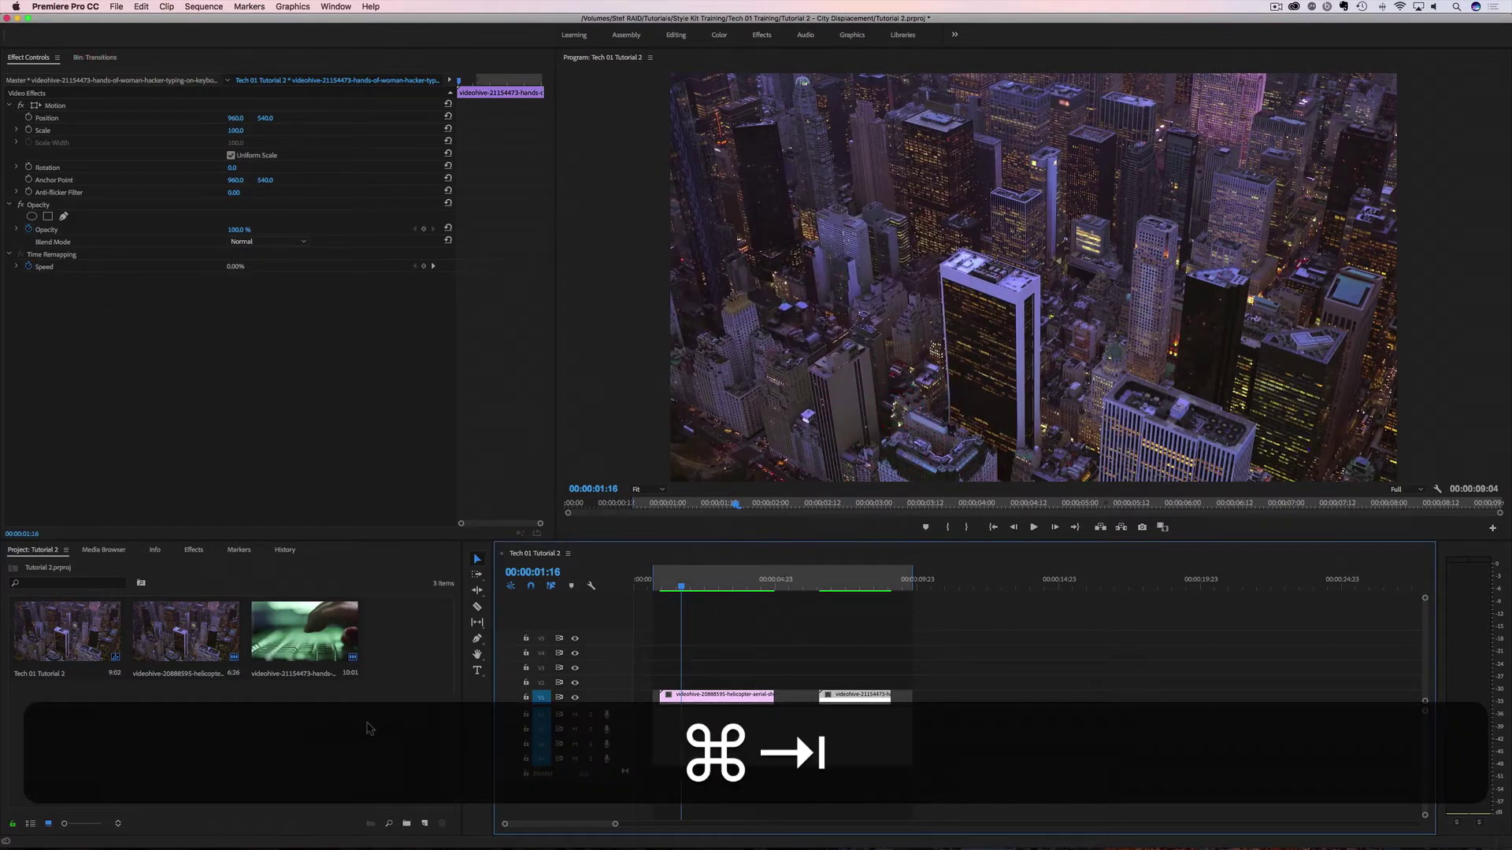
- Switch to Finder and import the Tech 01 folders Animated Background Elements, Animated Elements, Animated Mattes, Glitch Effects and Transitions into the Premiere Pro project
key(super+Tab)
key(super+Tab)
key(super+Tab)
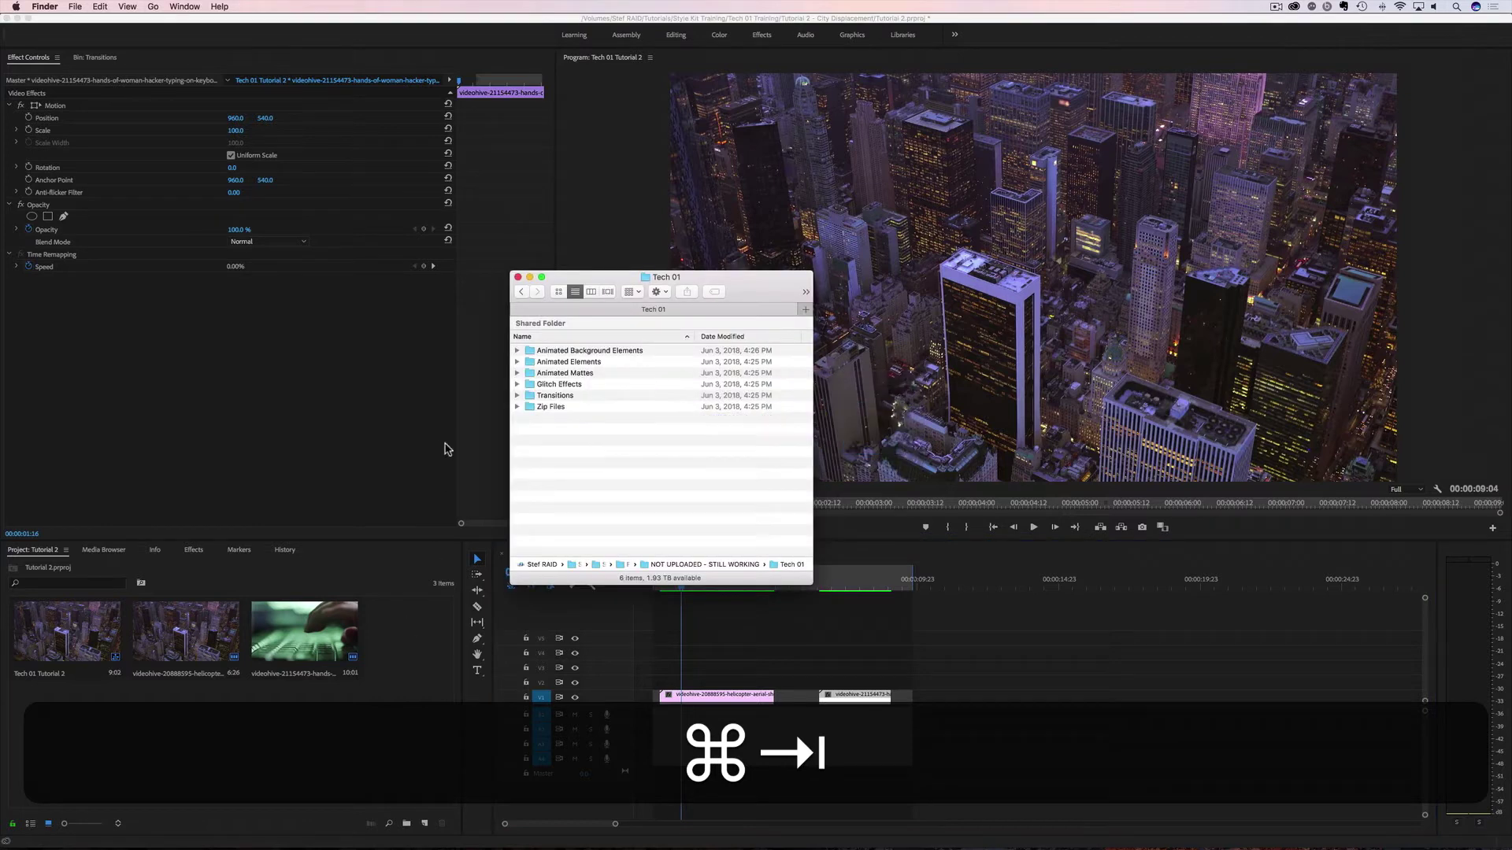
click(555, 351)
shift+click(553, 396)
drag(558, 361, 364, 724)
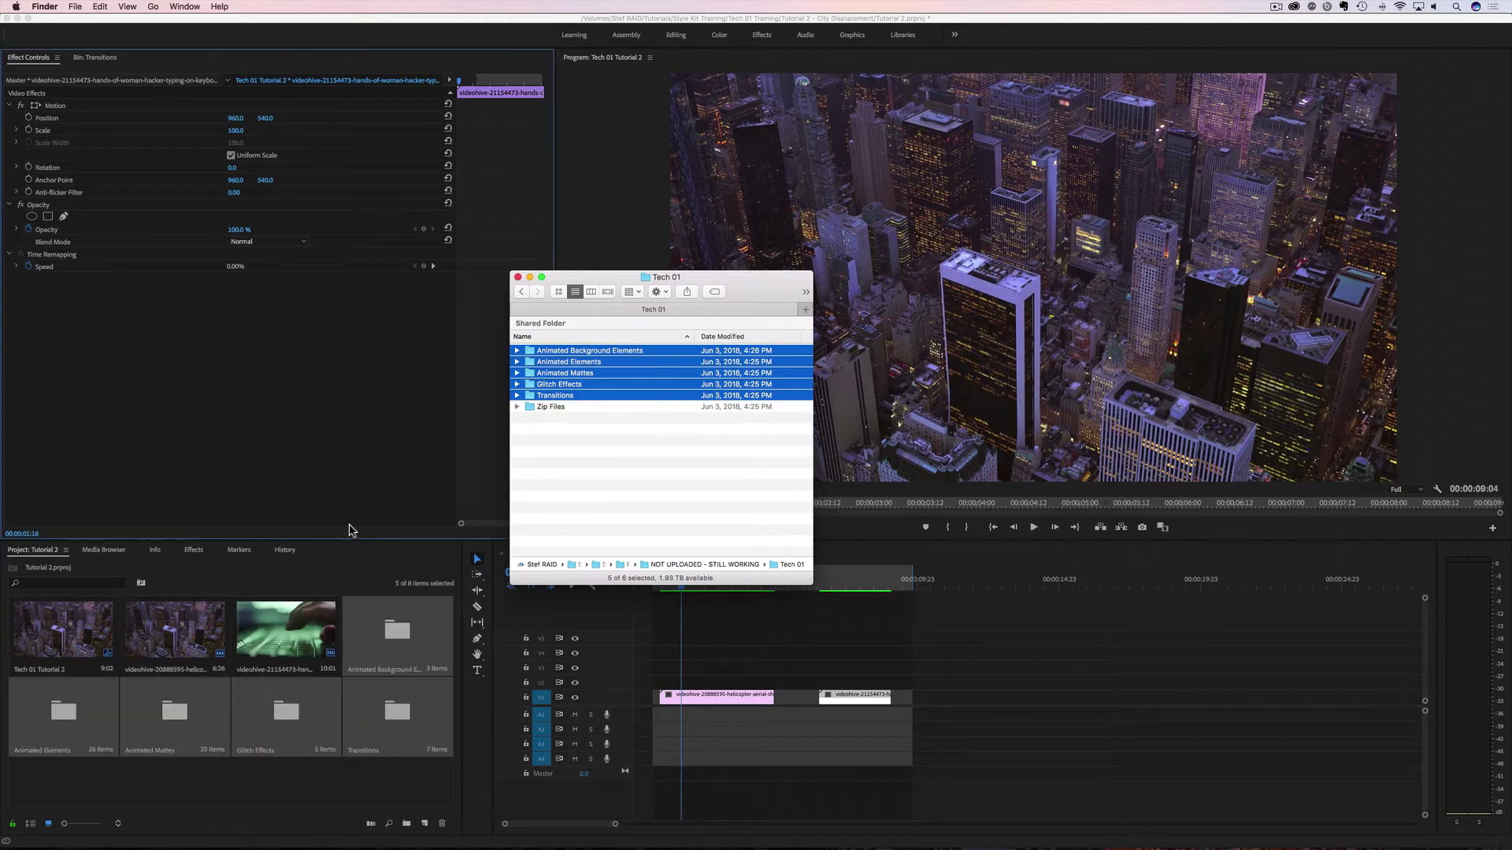
click(349, 526)
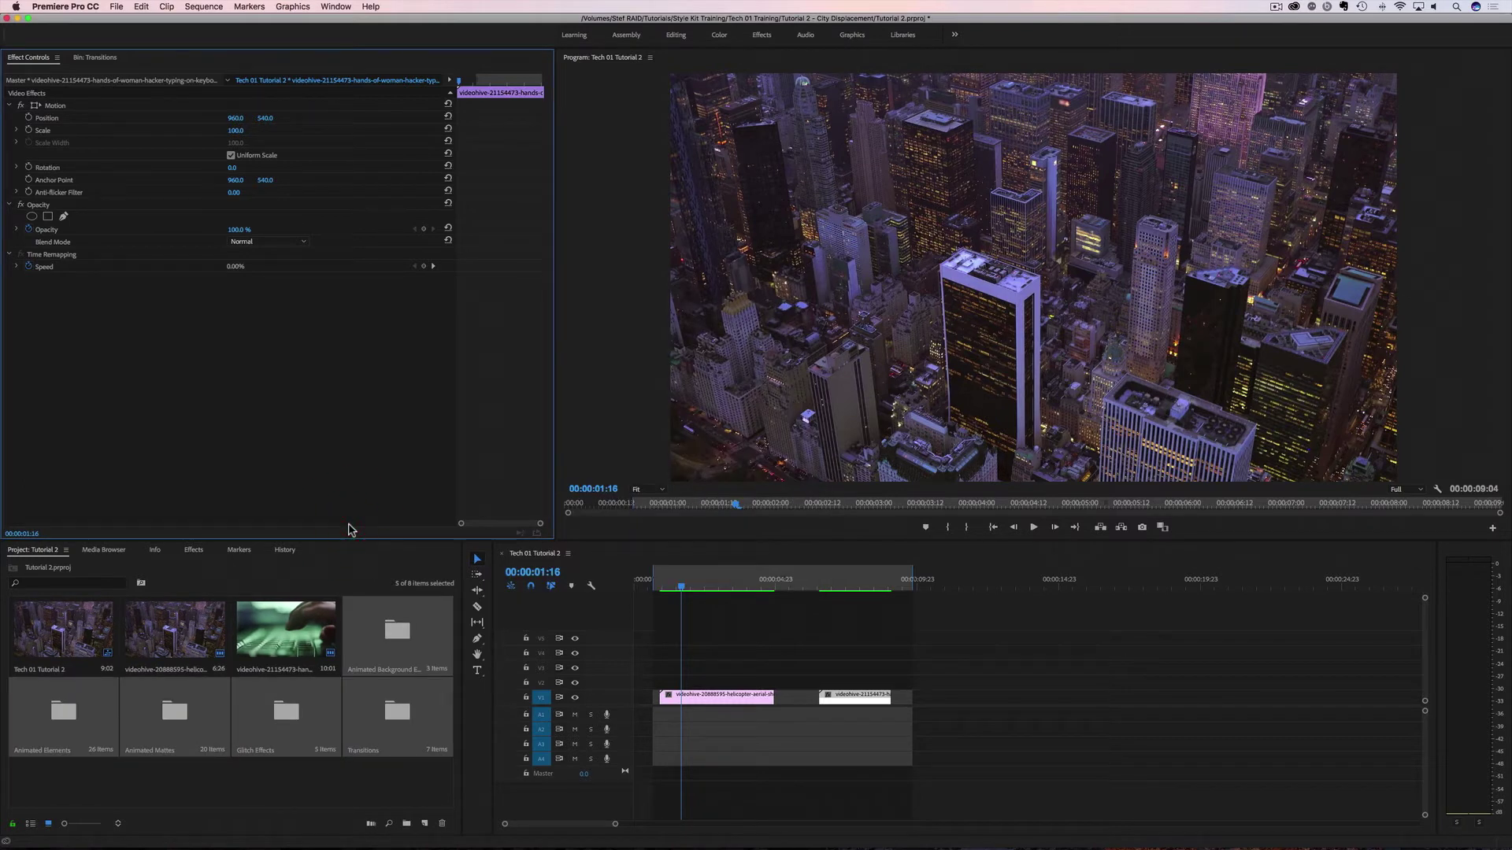
click(307, 786)
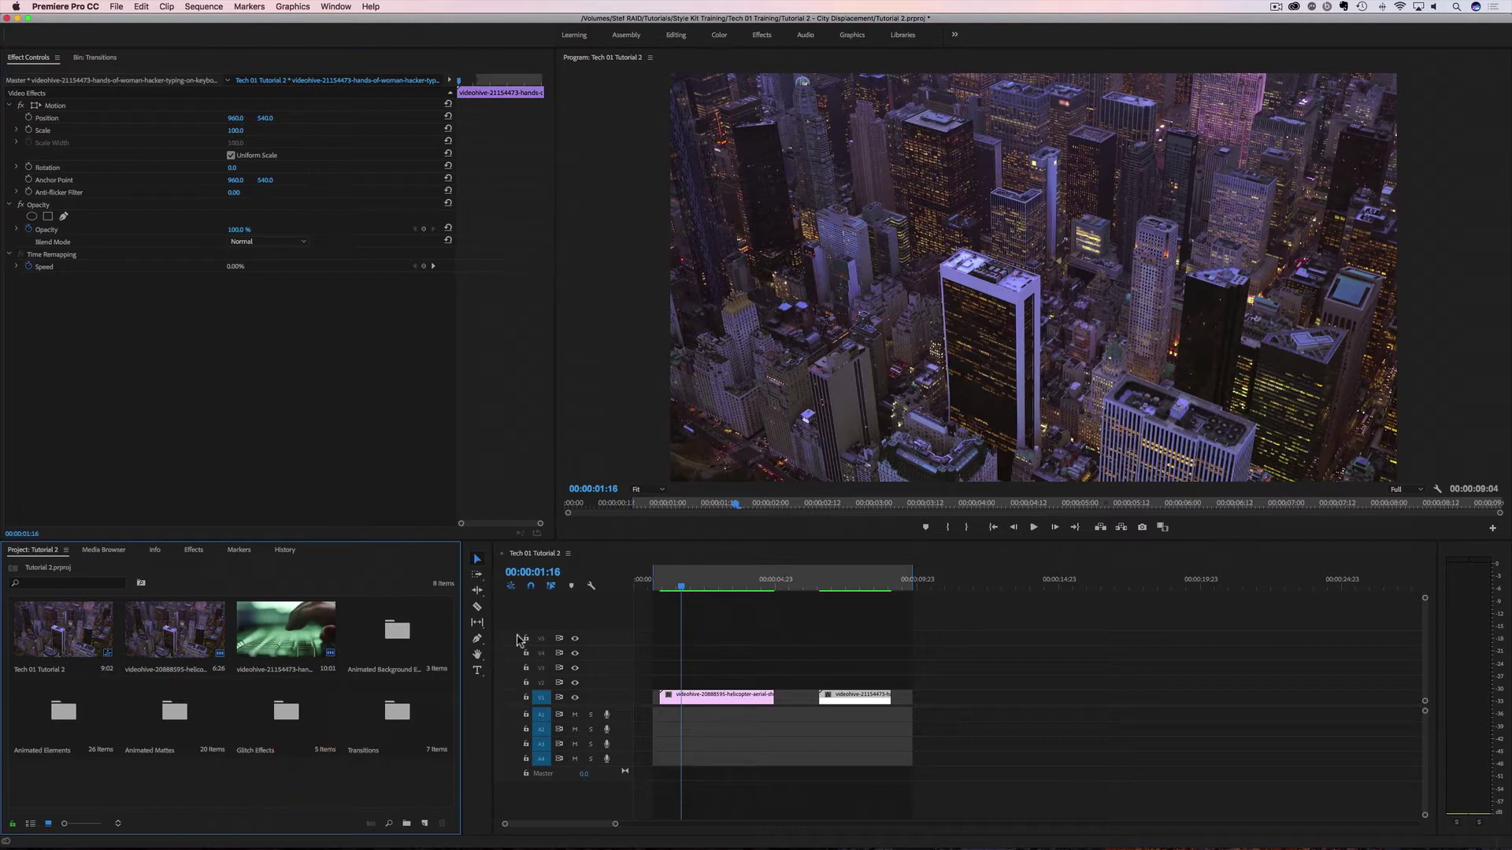
- Preview the keyboard typing clip and the aerial city clip in the Tech 01 Tutorial 2 sequence
click(682, 587)
drag(682, 589, 819, 594)
key(space)
key(space)
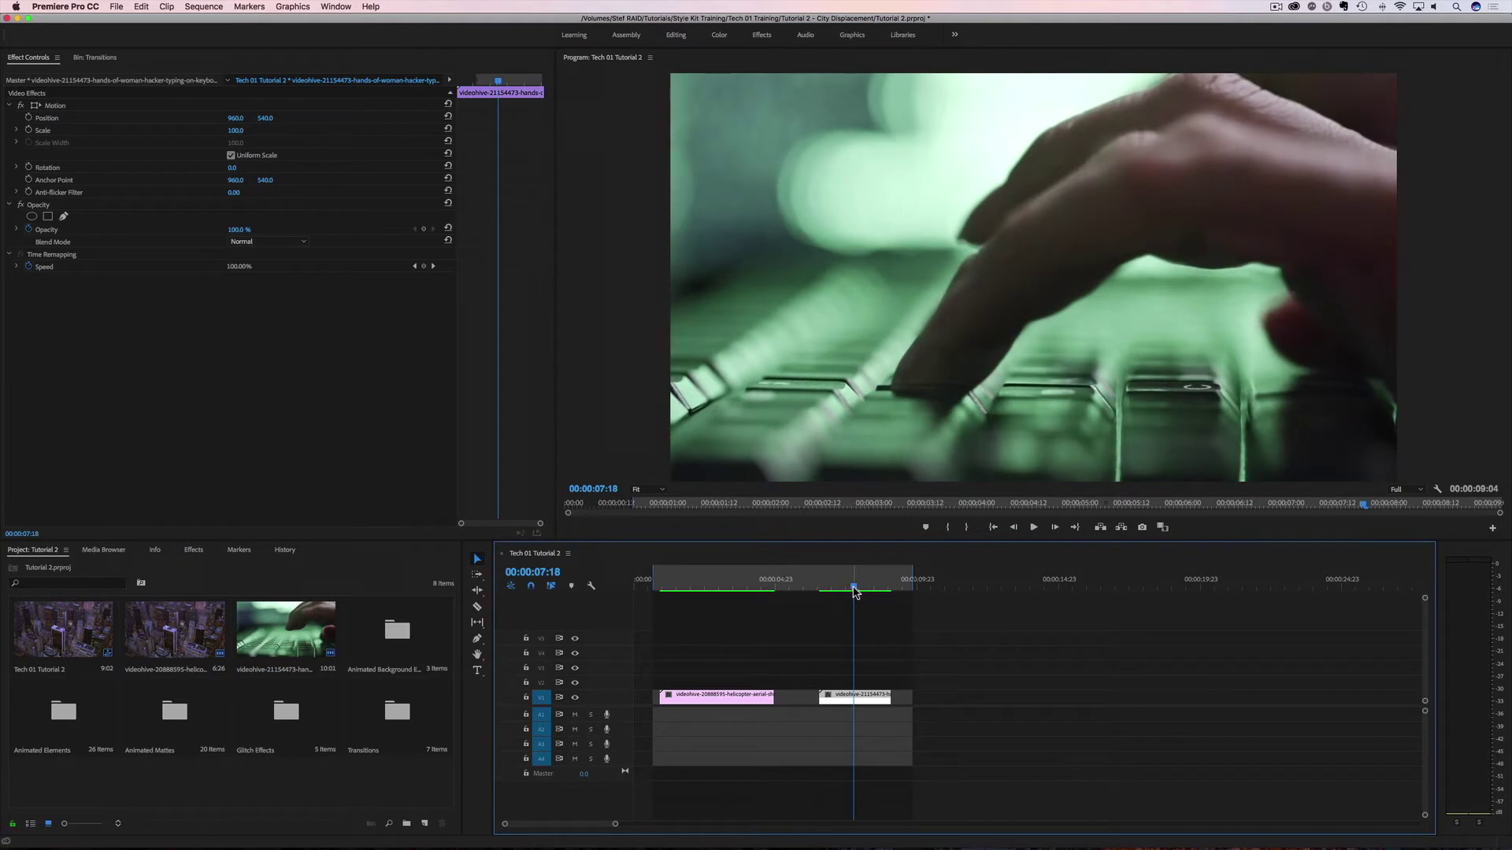
click(692, 592)
drag(690, 601, 688, 597)
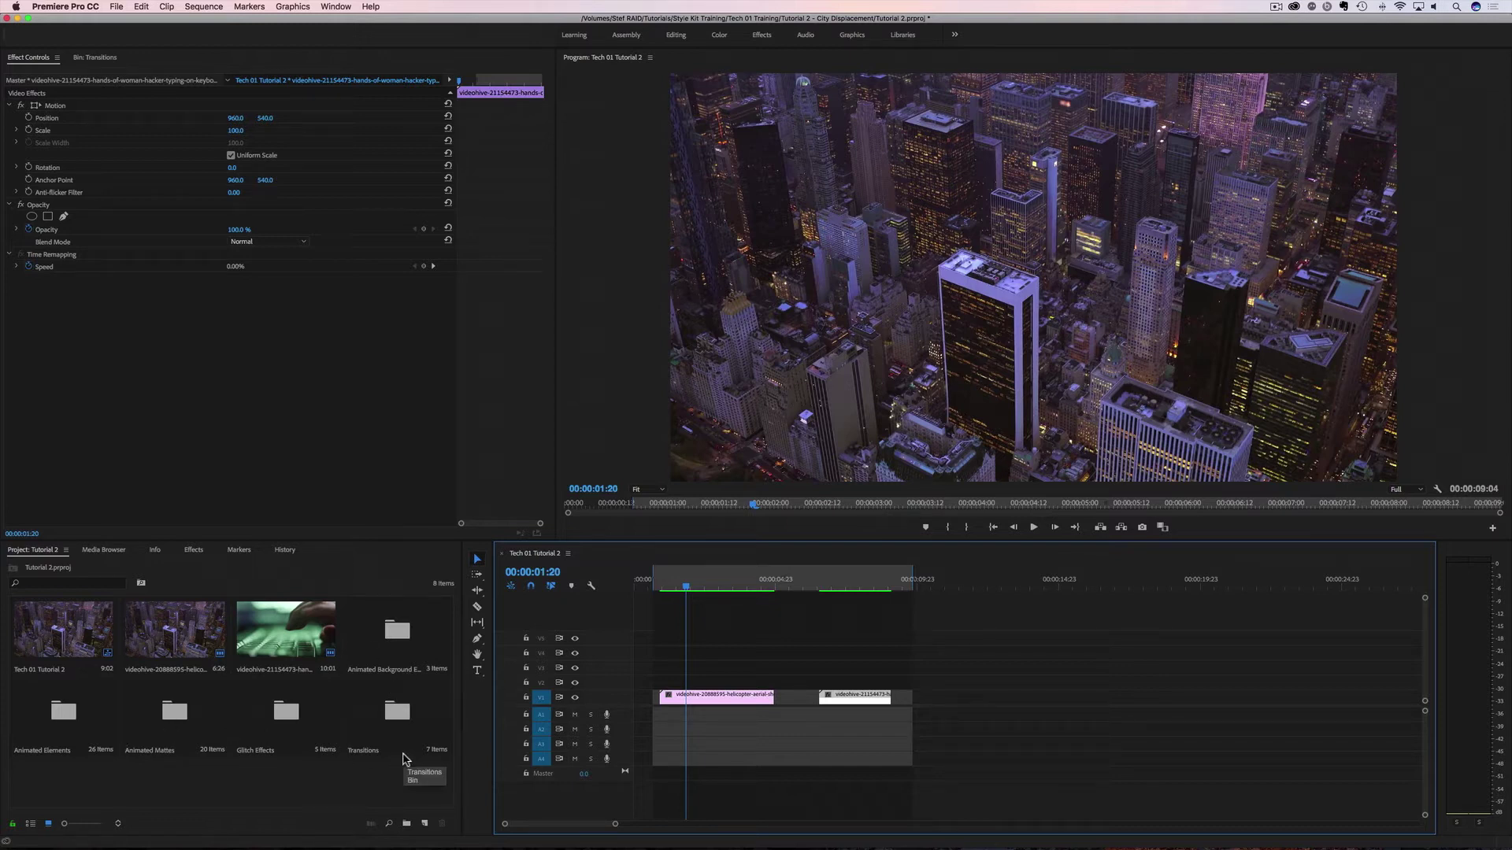
- Open the Transitions bin and preview Rampant_Style_Kit_Tech_01_Transitions_001.mov in the Source monitor, then close the preview
click(395, 715)
double_click(394, 714)
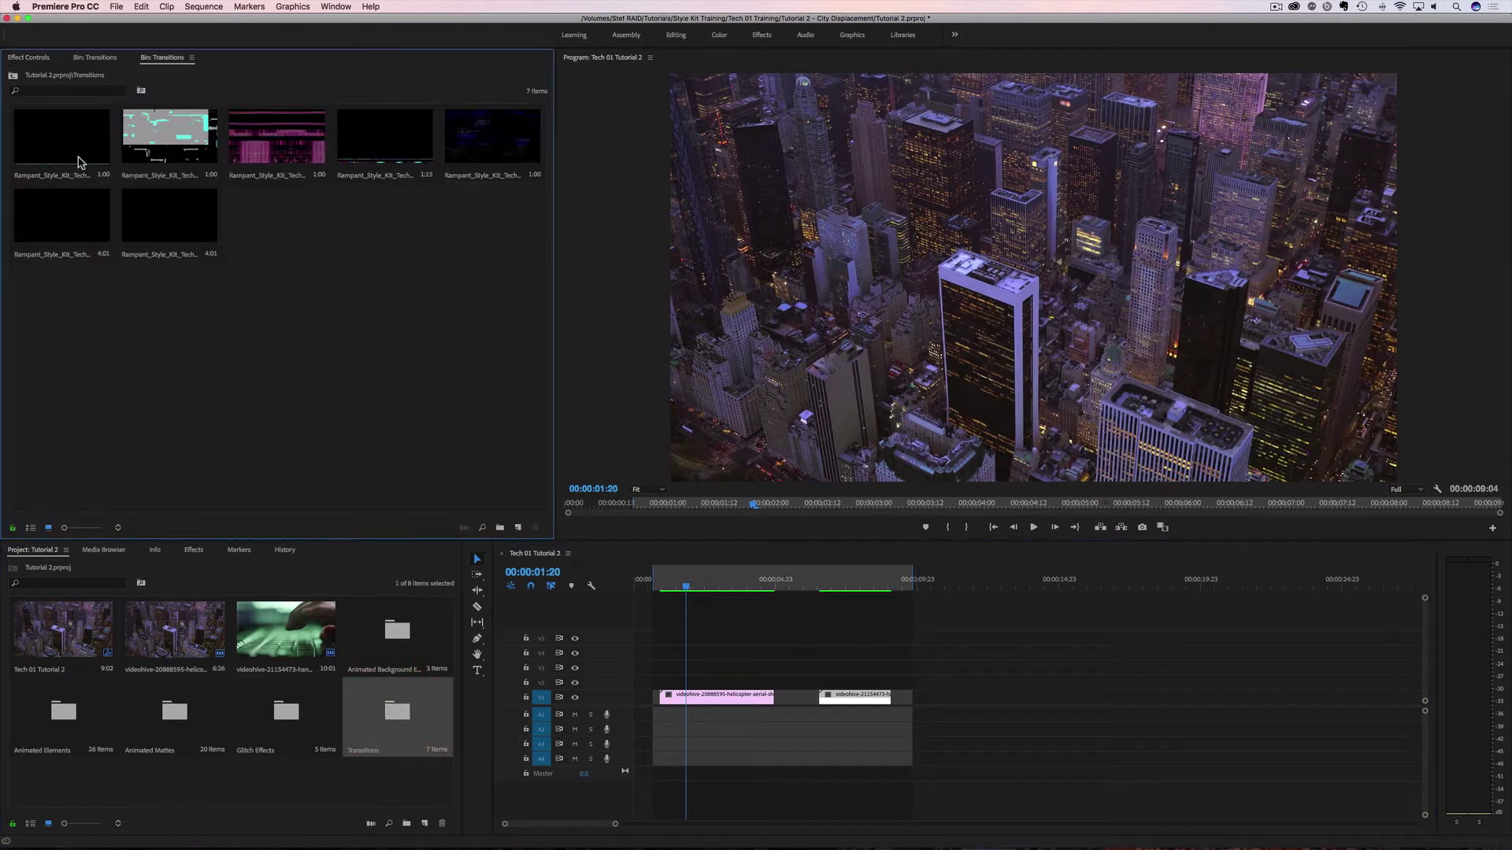
double_click(45, 148)
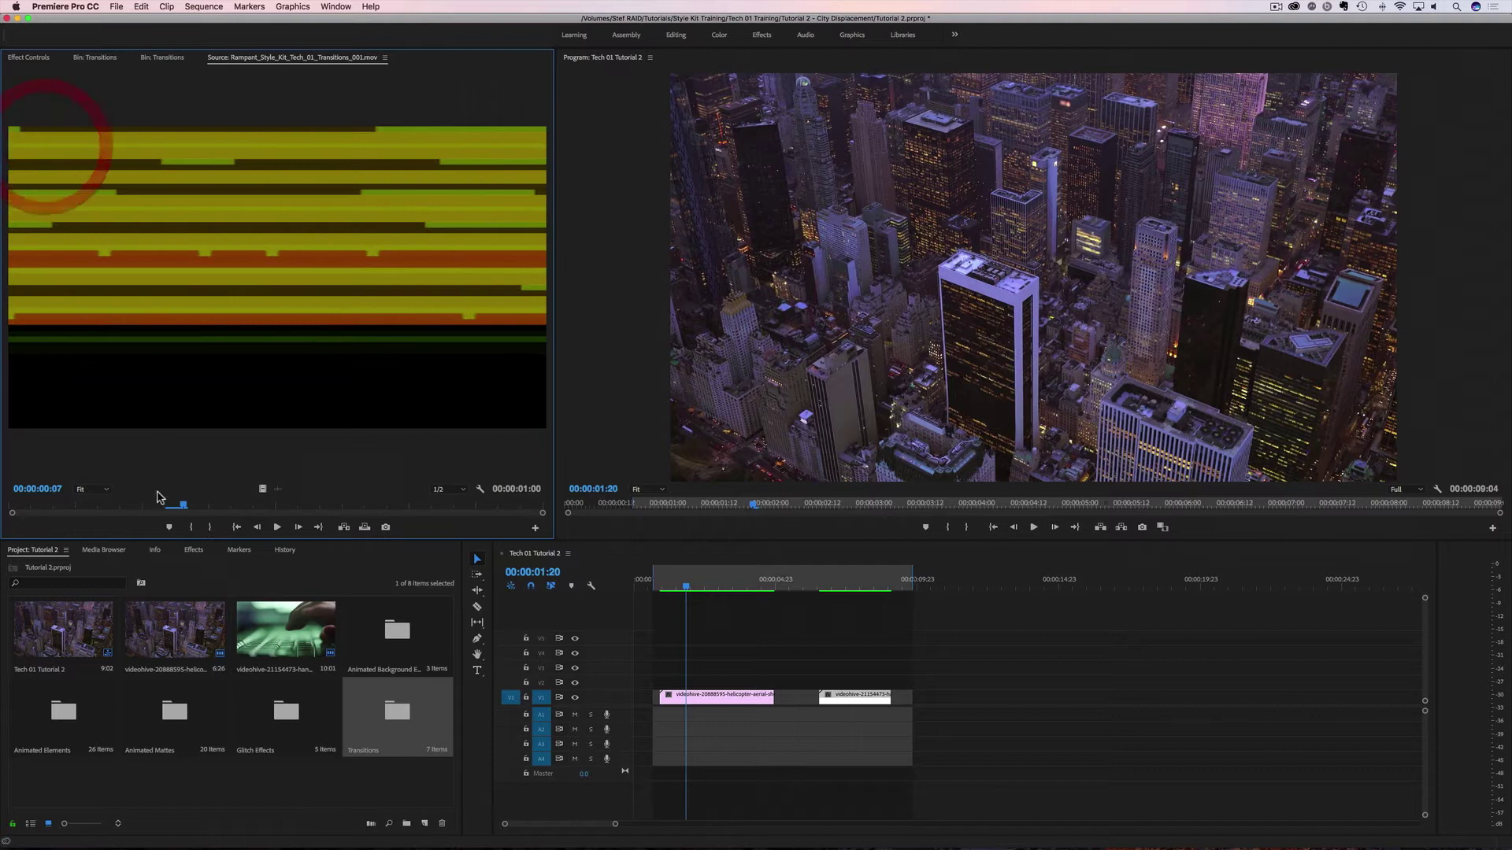
drag(181, 508, 251, 513)
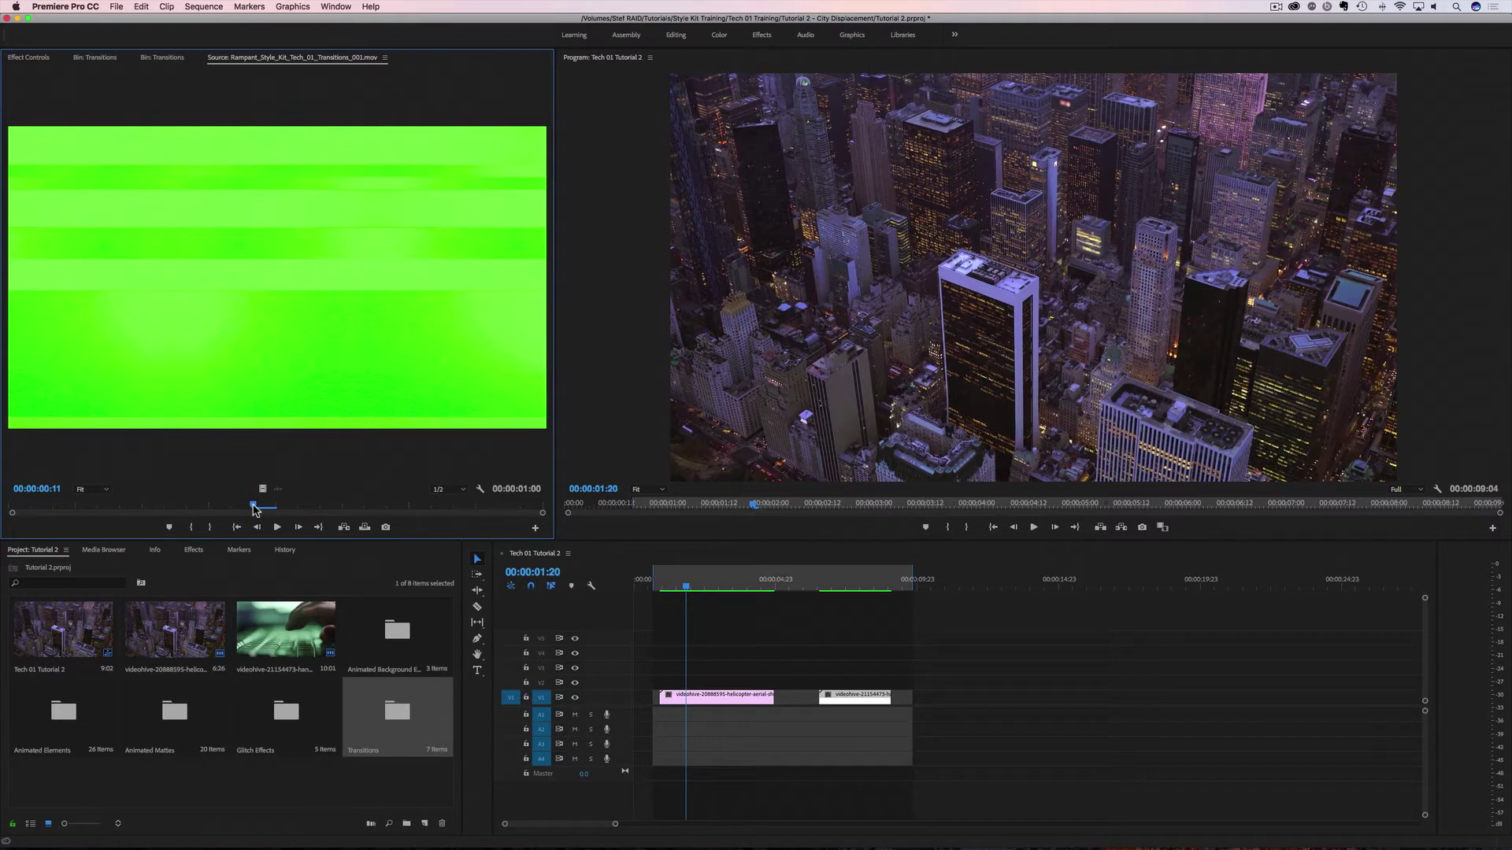
drag(253, 508, 285, 538)
click(385, 58)
click(398, 69)
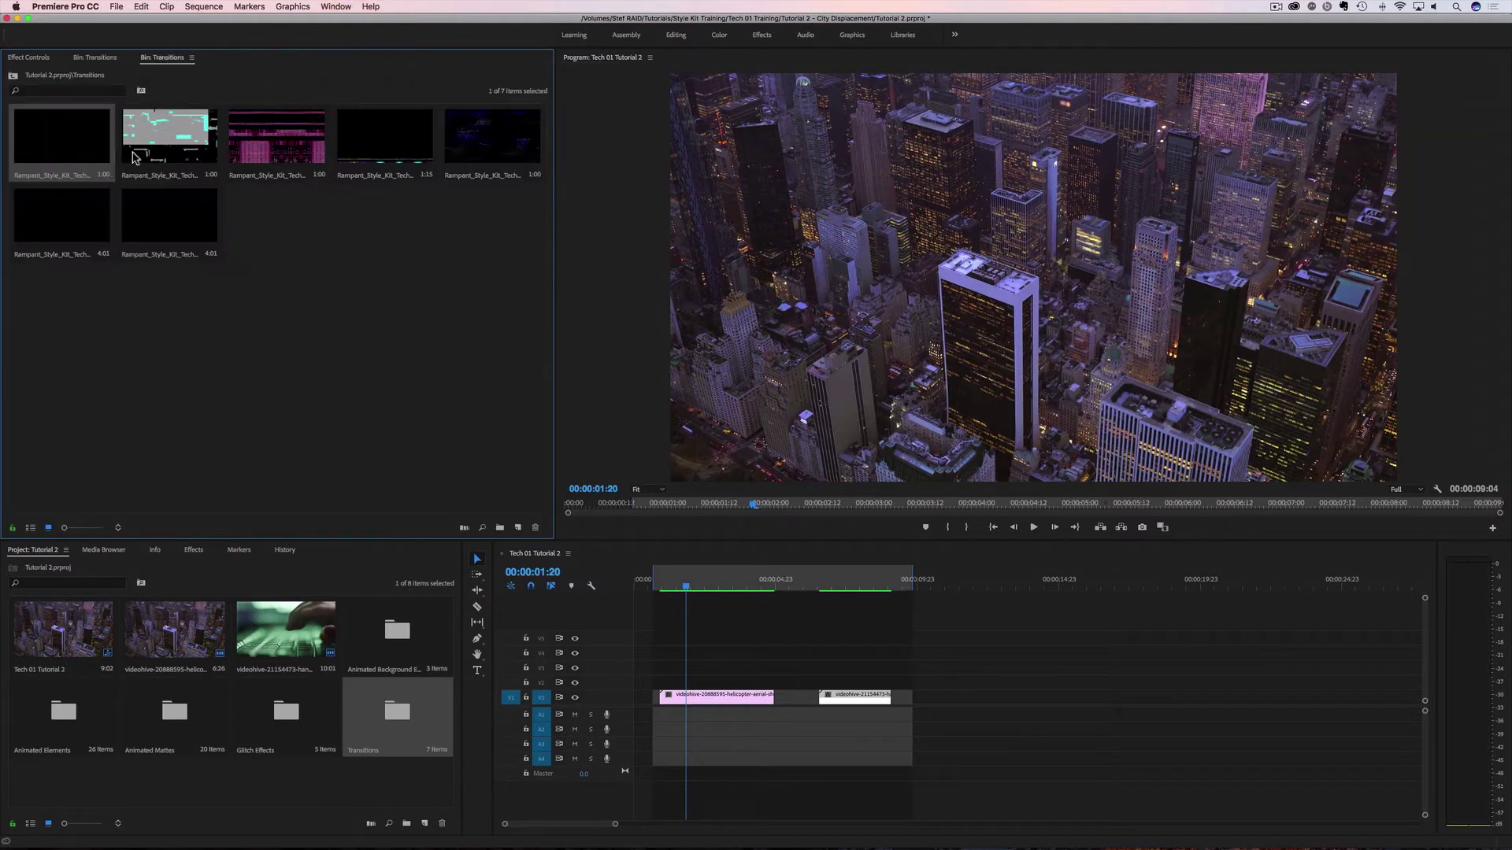
- Place Rampant_Style_Kit_Tech_01_Transitions_006.mov on track V2 directly above the aerial city clip and move the playhead to 00:00:01:08
drag(66, 528, 80, 528)
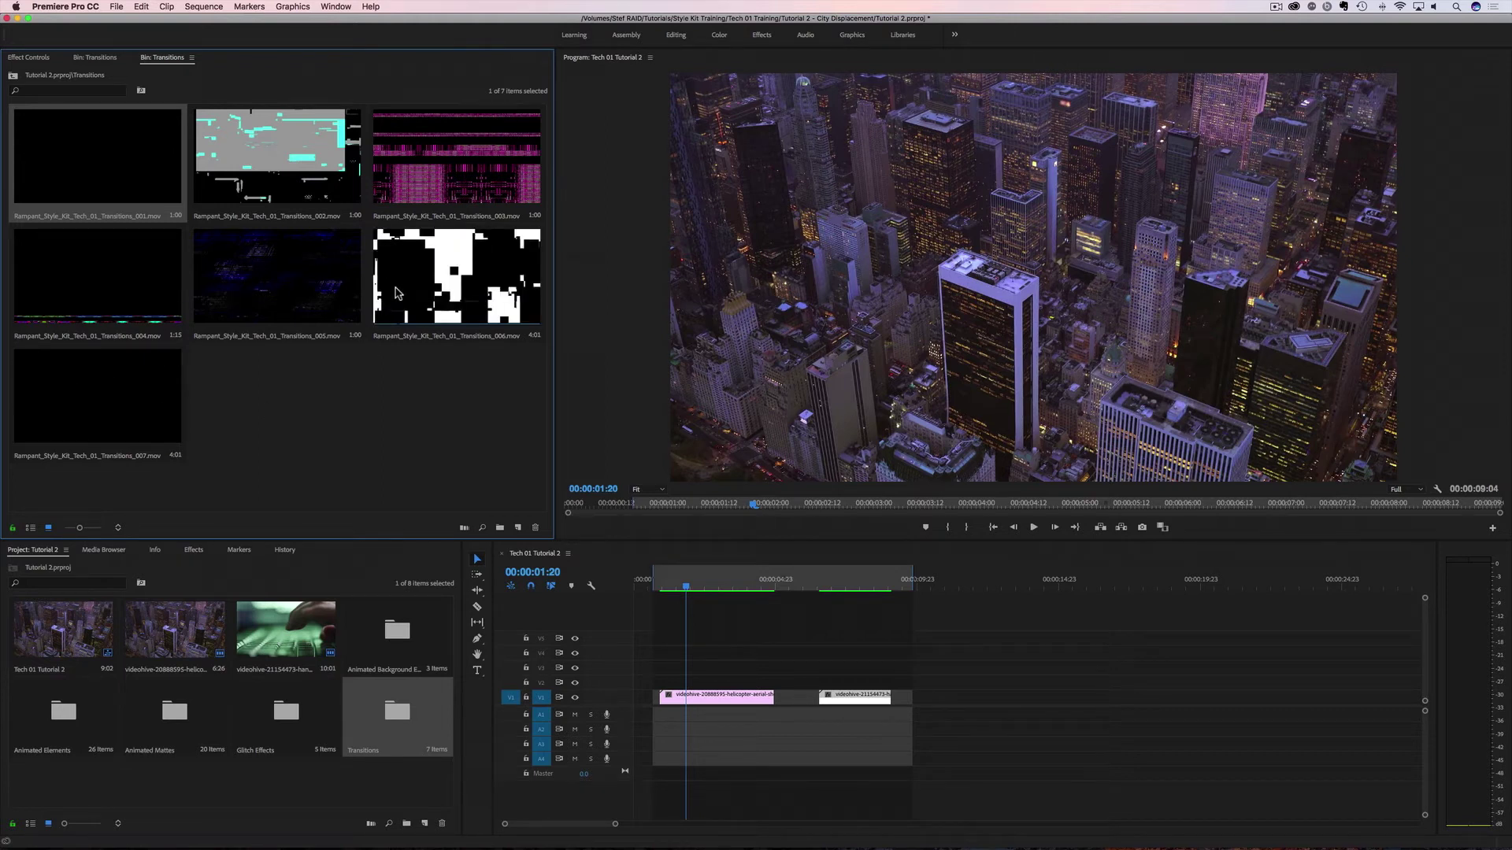
drag(398, 289, 668, 682)
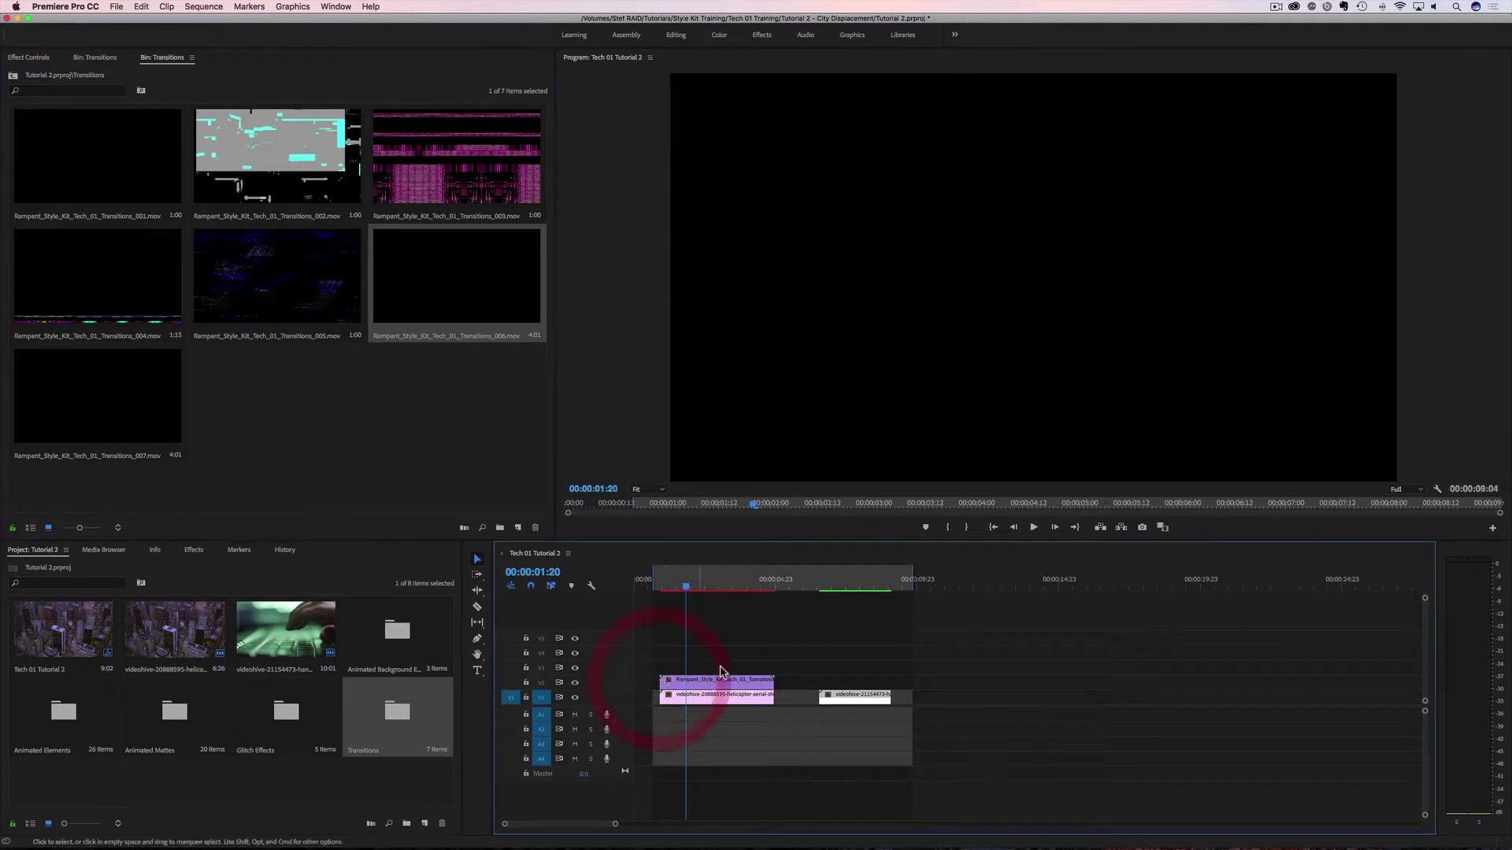
mouse_move(691, 595)
mouse_down()
mouse_move(658, 598)
mouse_move(763, 592)
mouse_move(673, 600)
mouse_up()
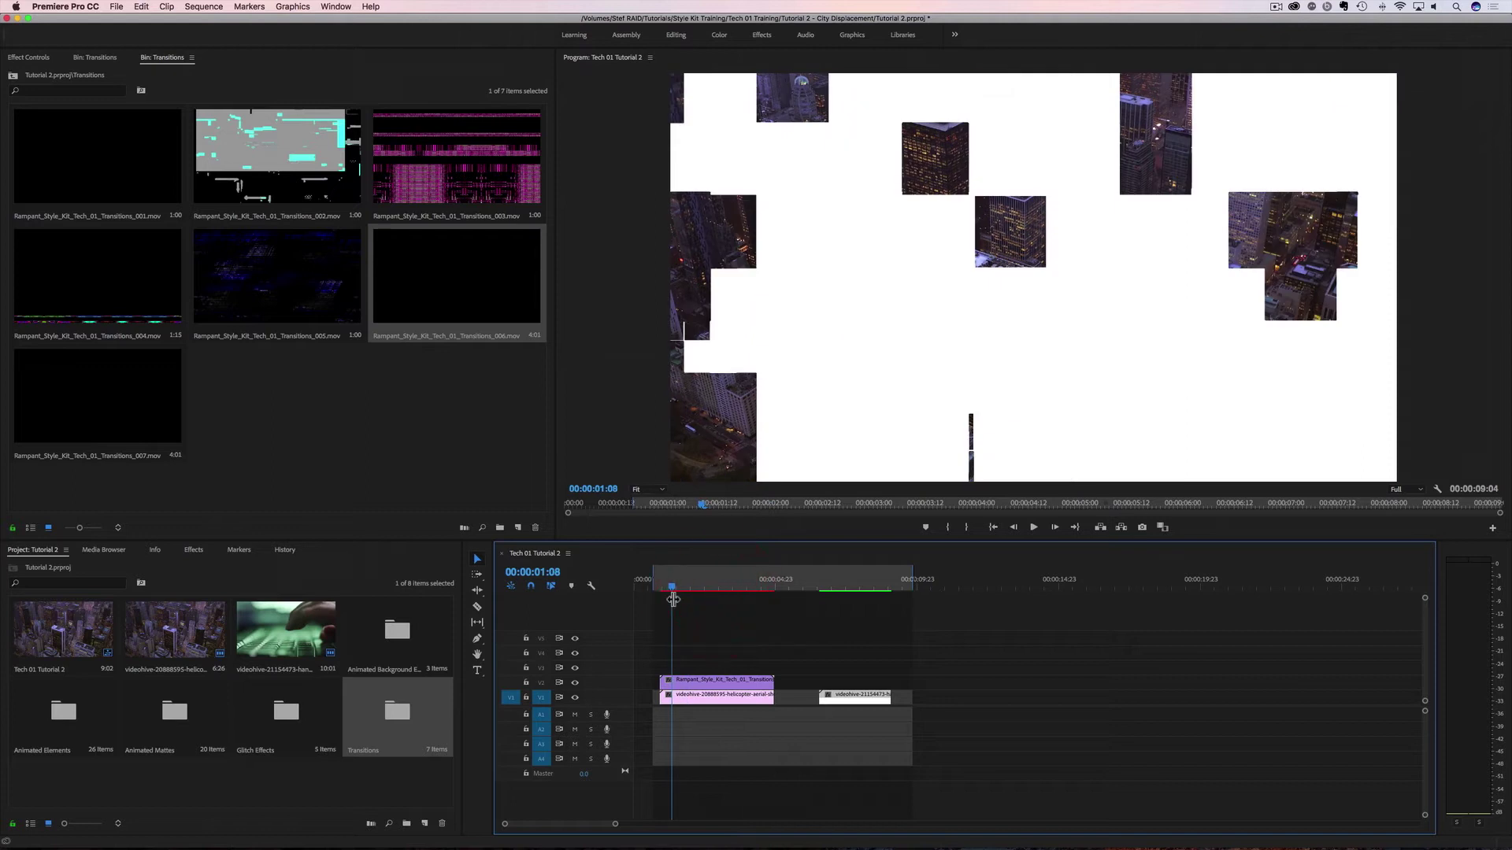
- Try scaling the transition clip on V2 down to 37 and shifting it toward the frame's upper left
click(694, 685)
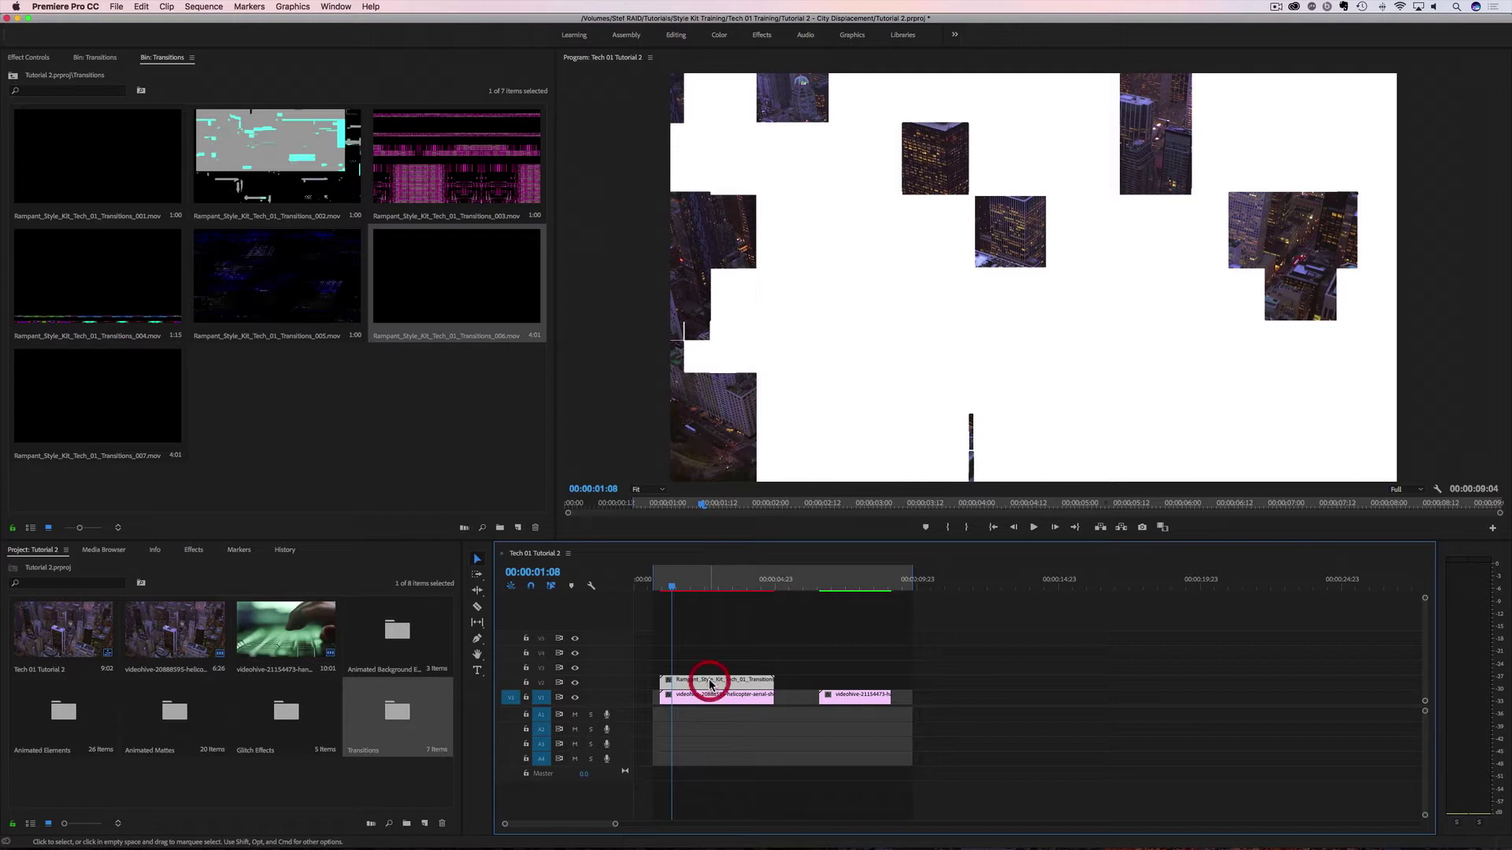
click(31, 57)
click(234, 130)
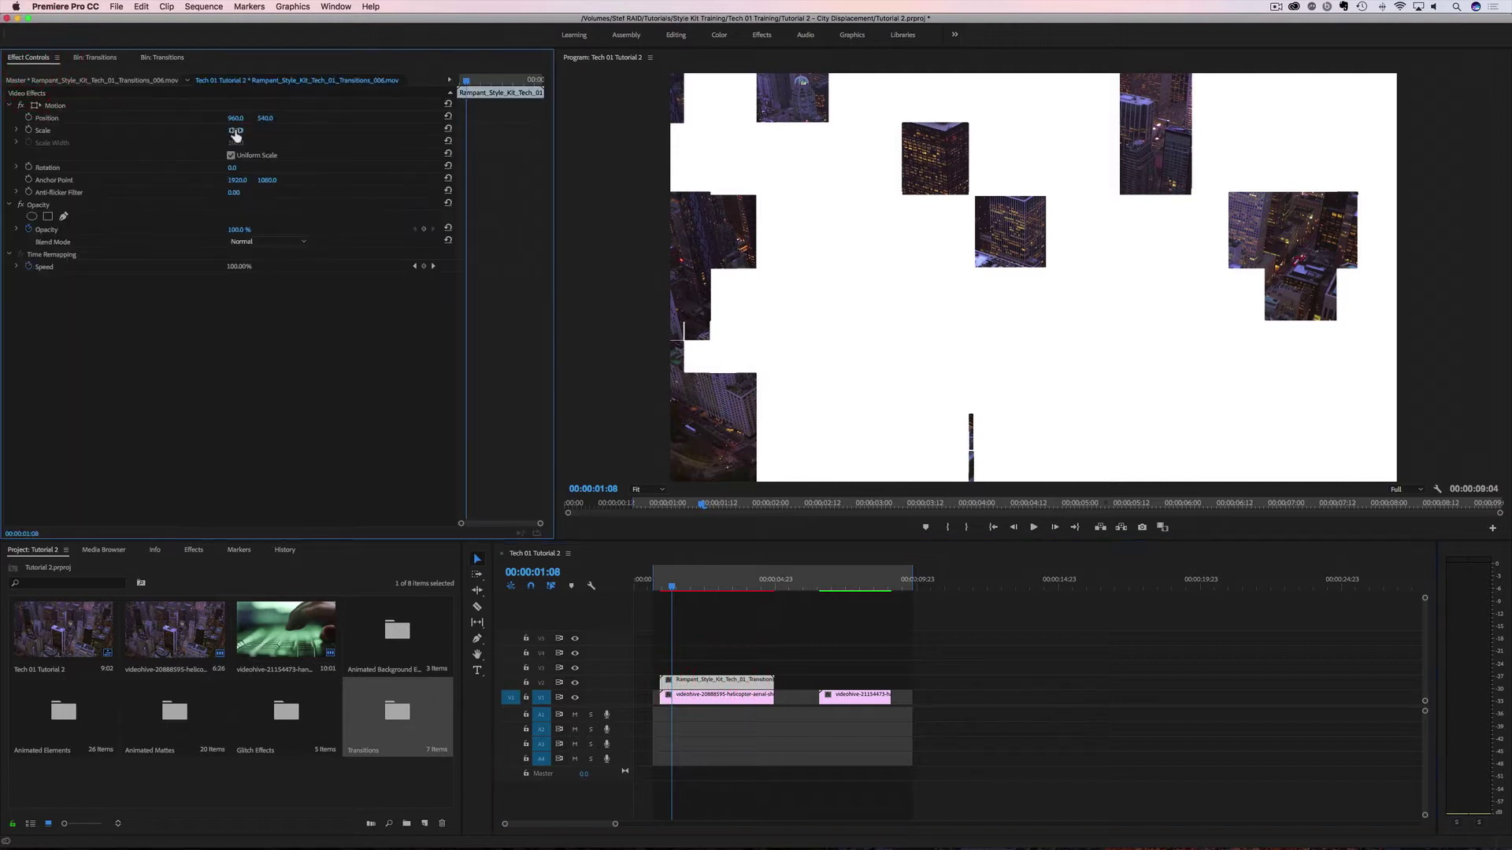
text(93)
key(Return)
mouse_move(234, 130)
mouse_down()
mouse_move(177, 129)
mouse_move(248, 119)
mouse_move(232, 118)
mouse_up()
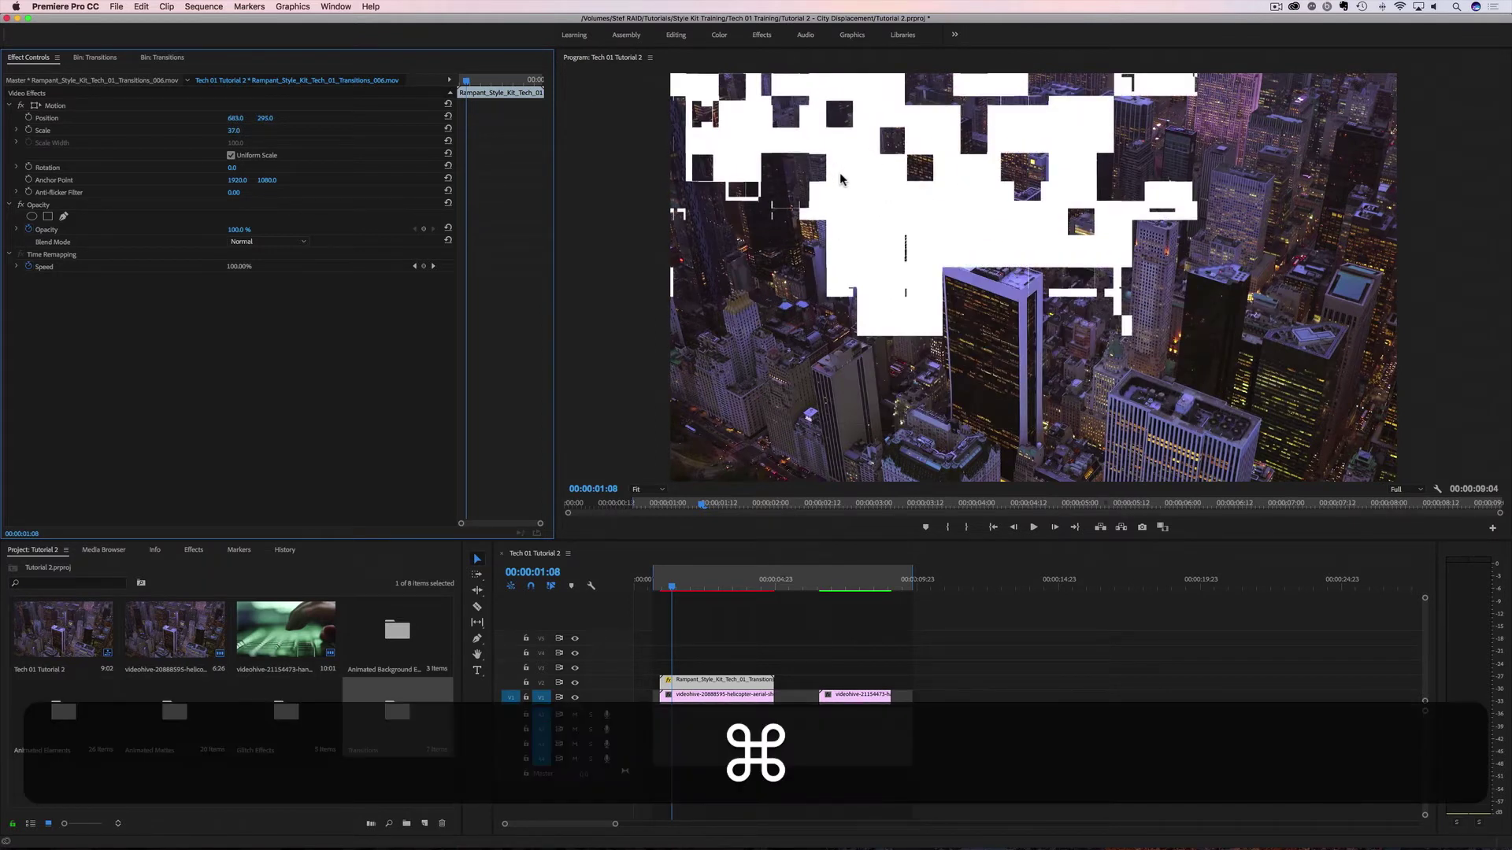
- Undo the scale and position changes on the transition clip
key(super+z)
key(super+z)
key(super+z)
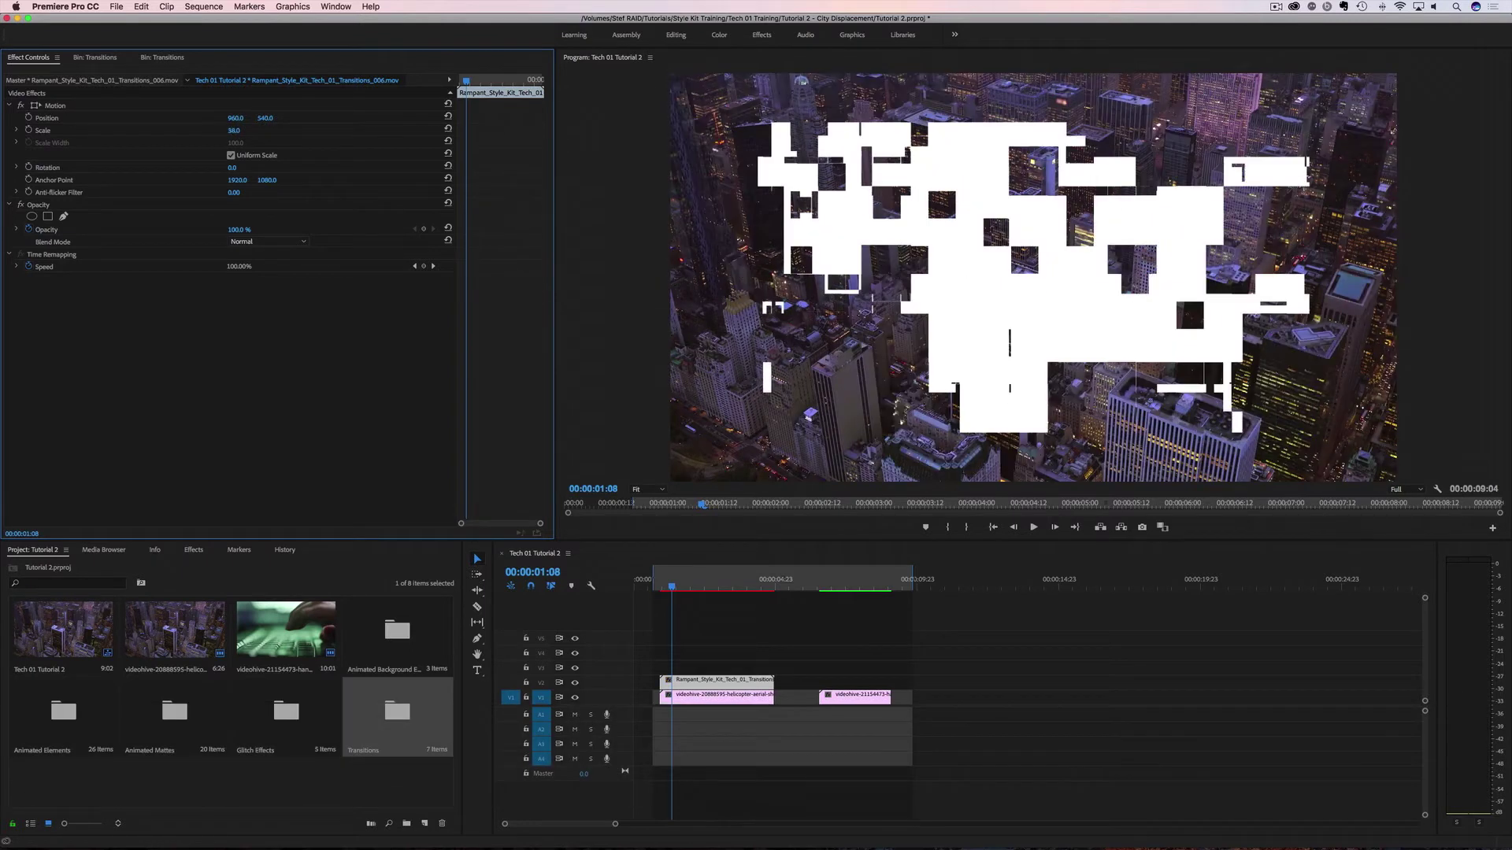
key(super+z)
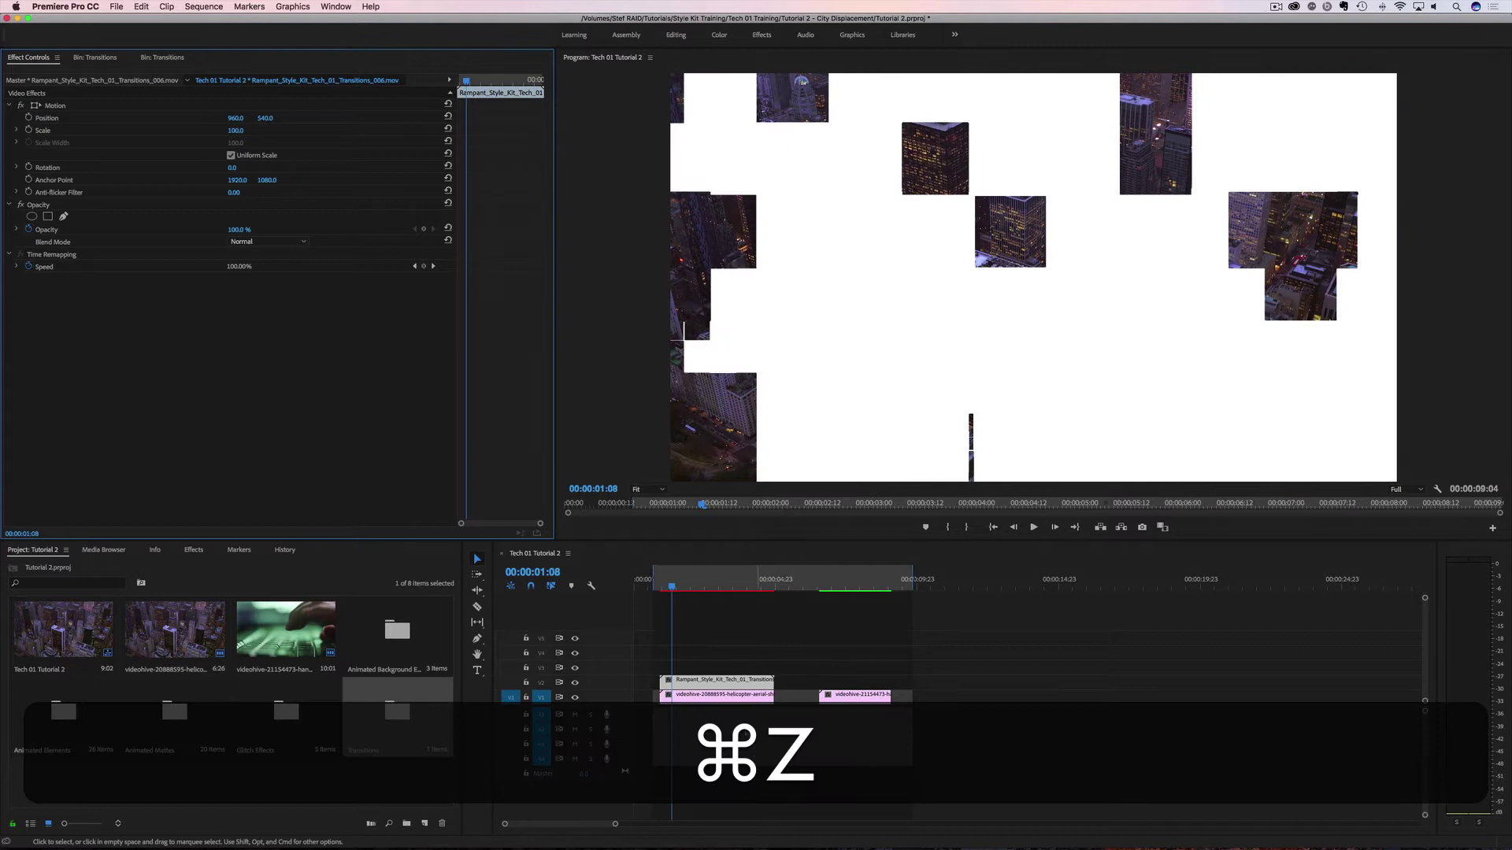
- Apply Scale to Frame Size to the transition clip and move it up to track V4
right_click(709, 688)
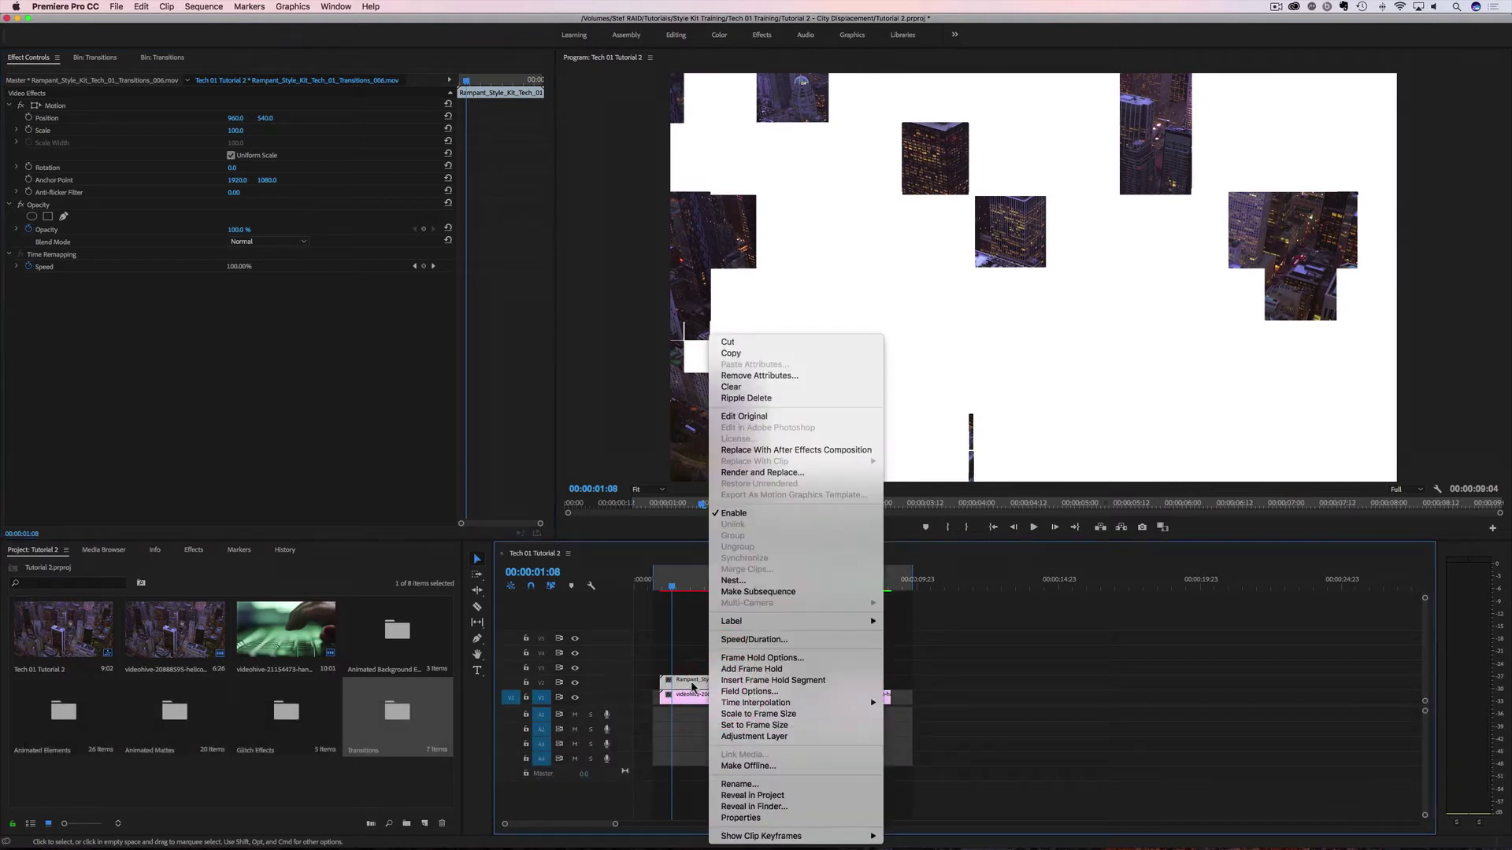
click(743, 714)
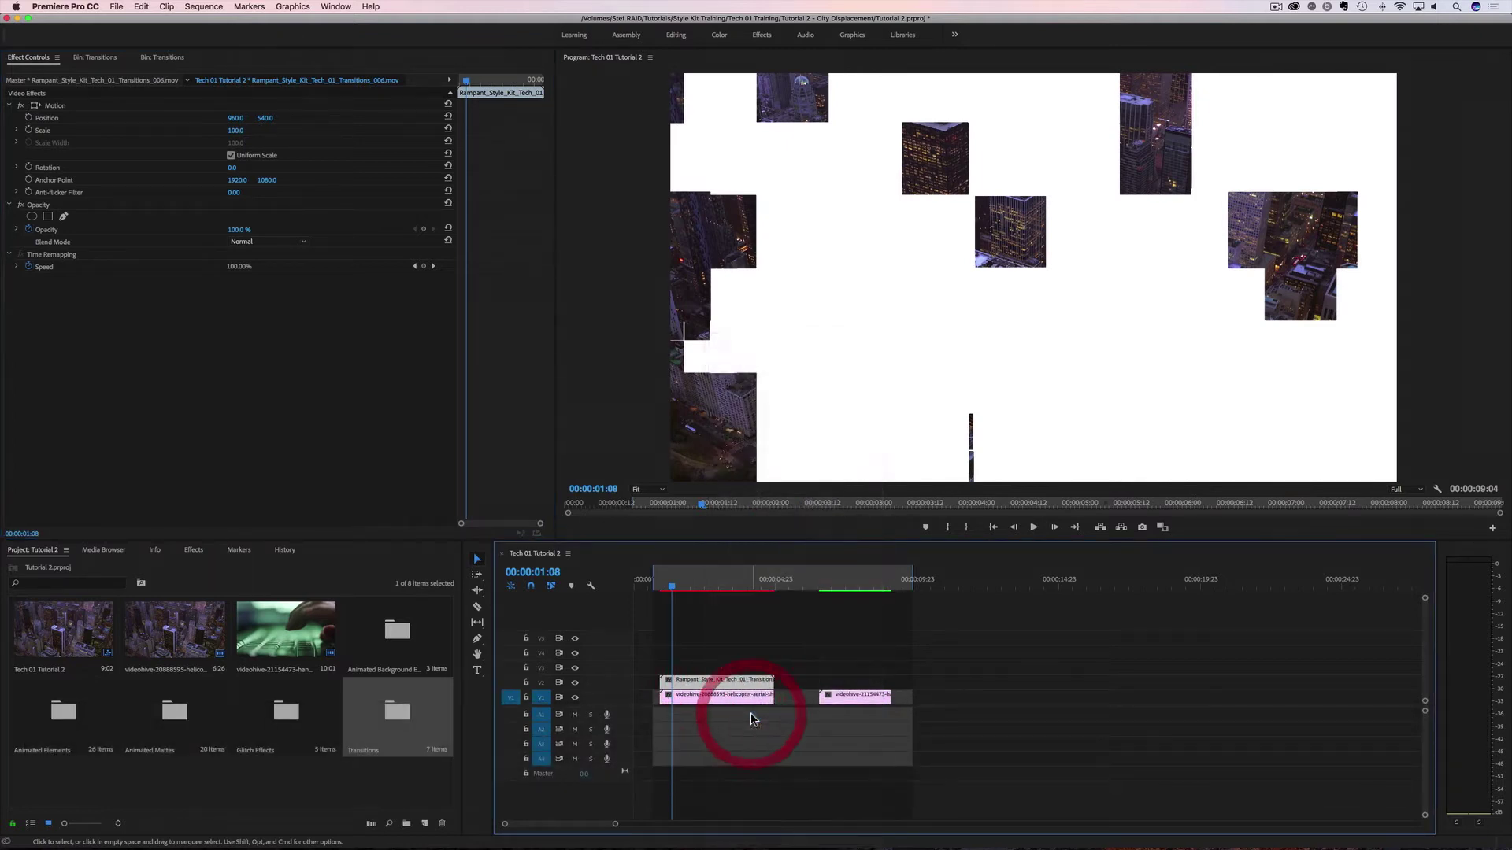
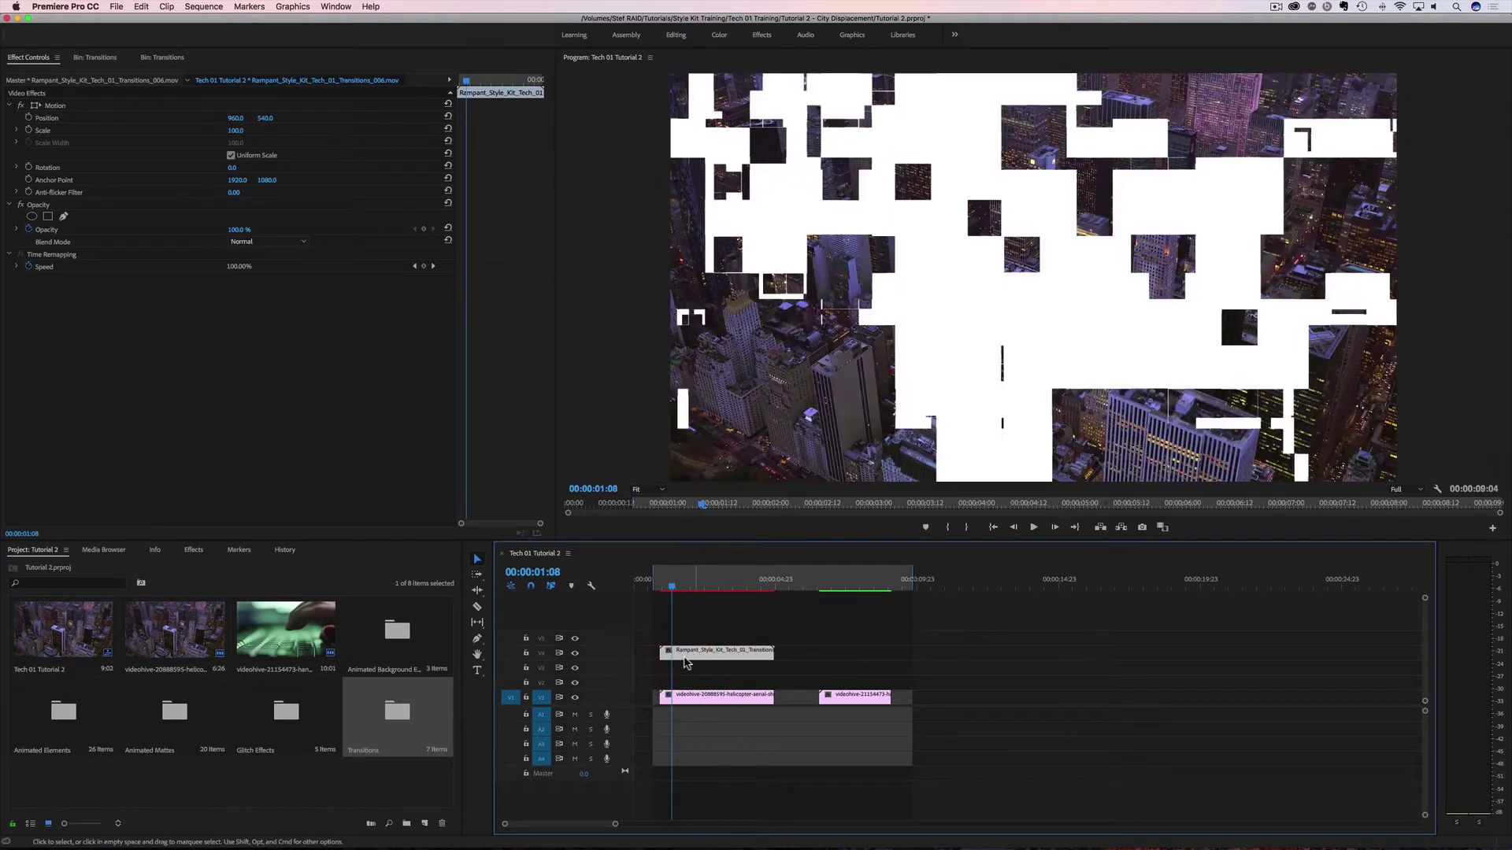
- Duplicate the aerial city clip onto track V3, setting the copy's scale to 122 and its position to 943, 540
click(693, 700)
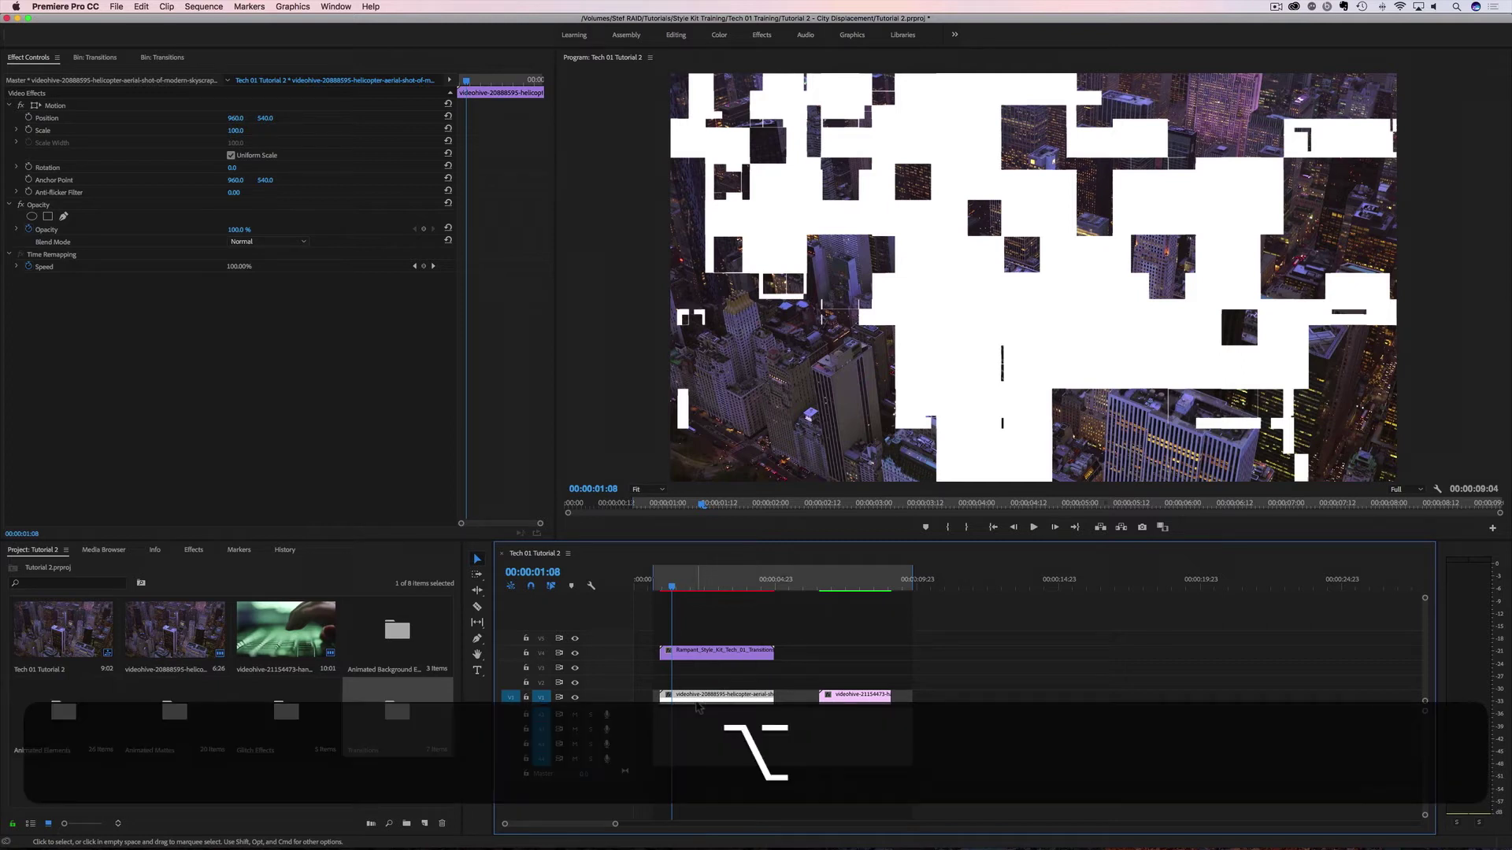
drag(693, 698, 693, 675)
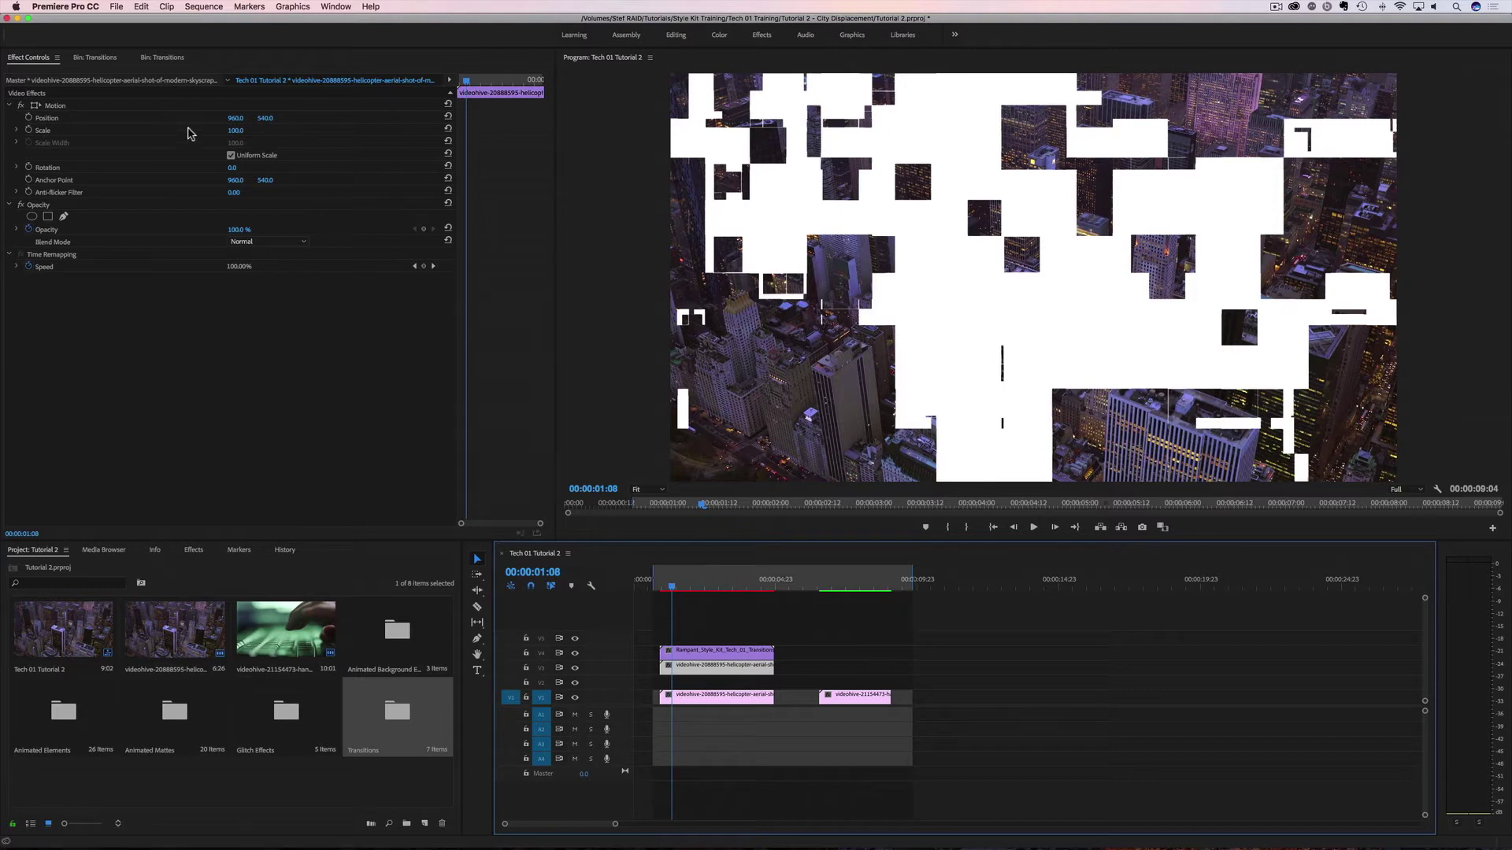
mouse_move(230, 134)
mouse_down()
mouse_move(248, 134)
mouse_move(220, 120)
mouse_up()
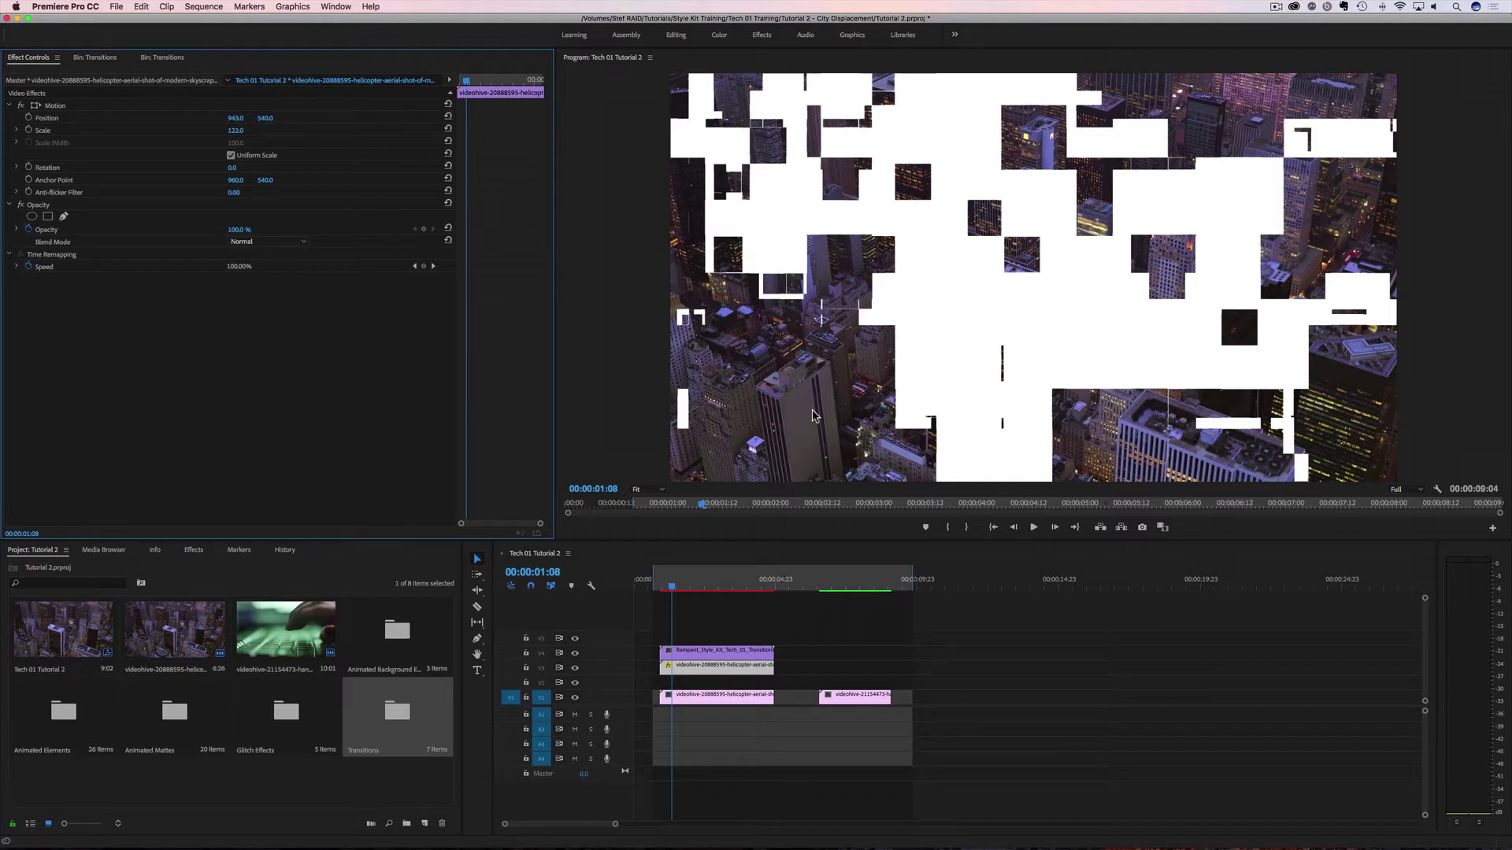
- Nest the scaled city clip copy on V3 under the name Nested Sequence 01
right_click(715, 674)
click(744, 579)
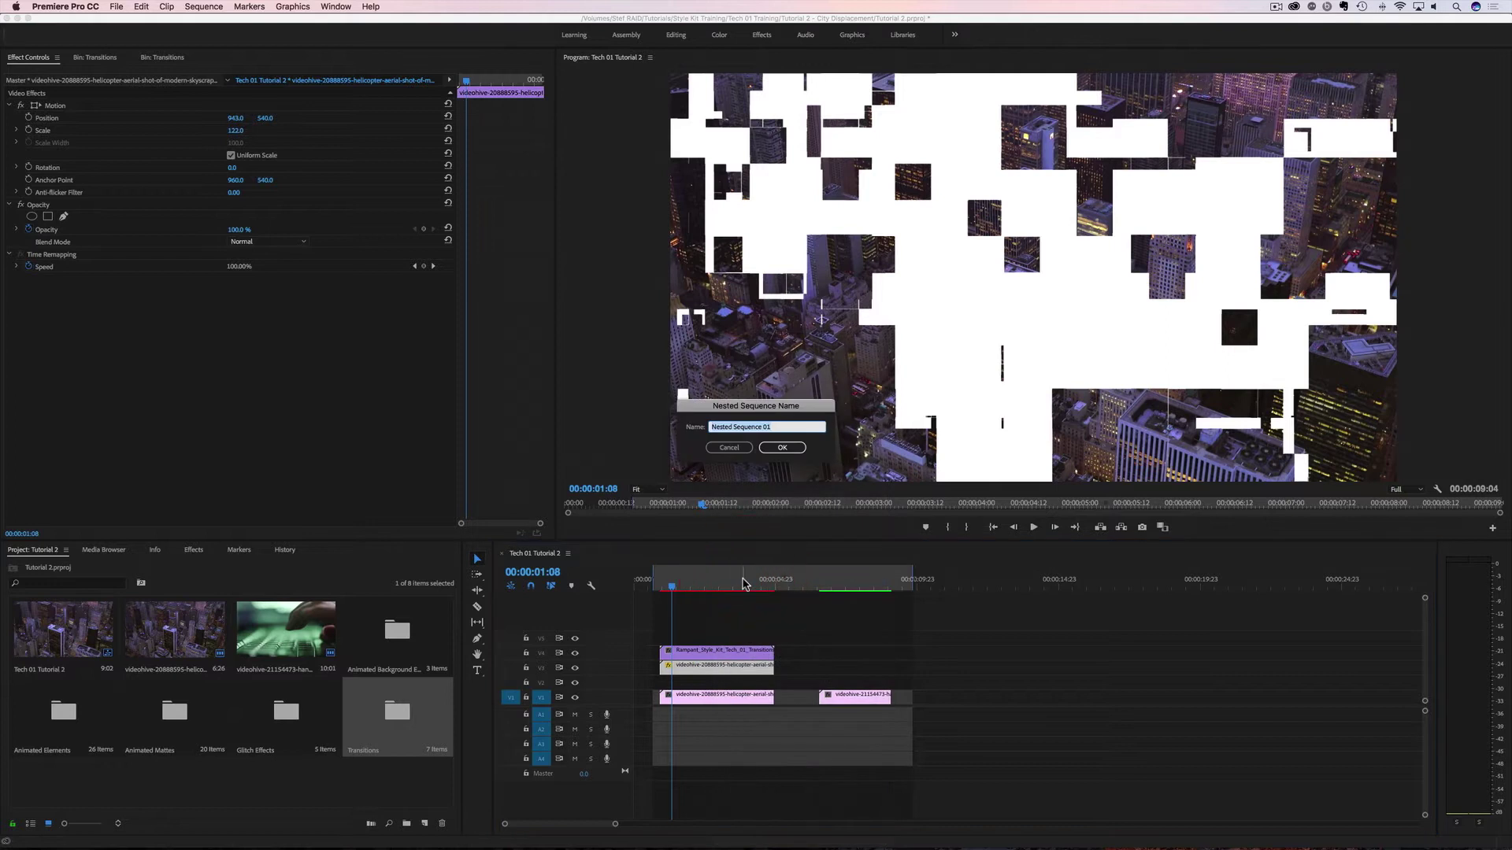
key(Return)
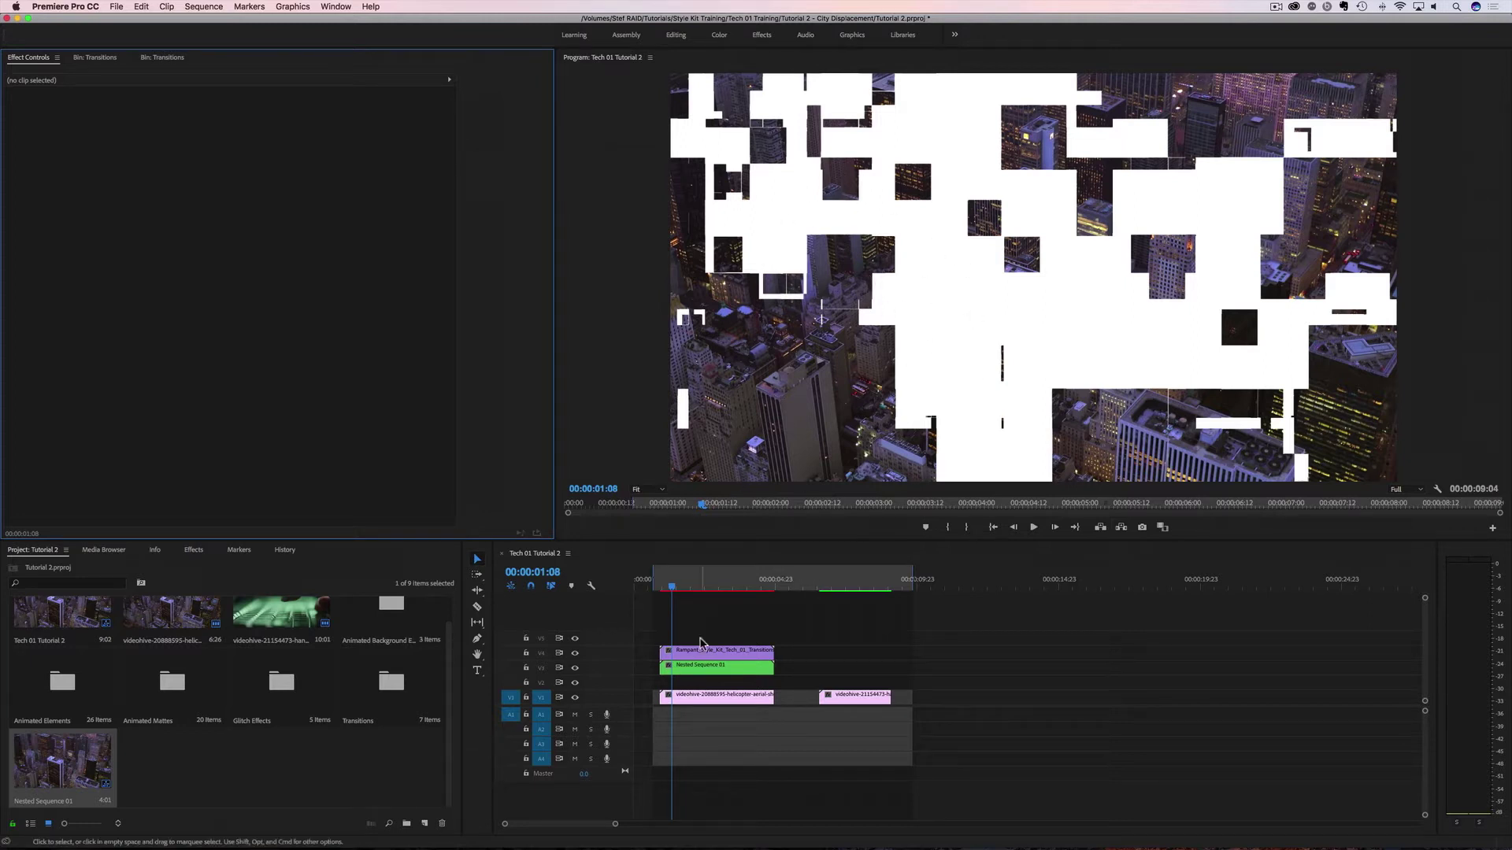
- Apply the Track Matte Key effect to the nested city sequence on V3 and set its matte to Video 4
click(194, 550)
click(63, 566)
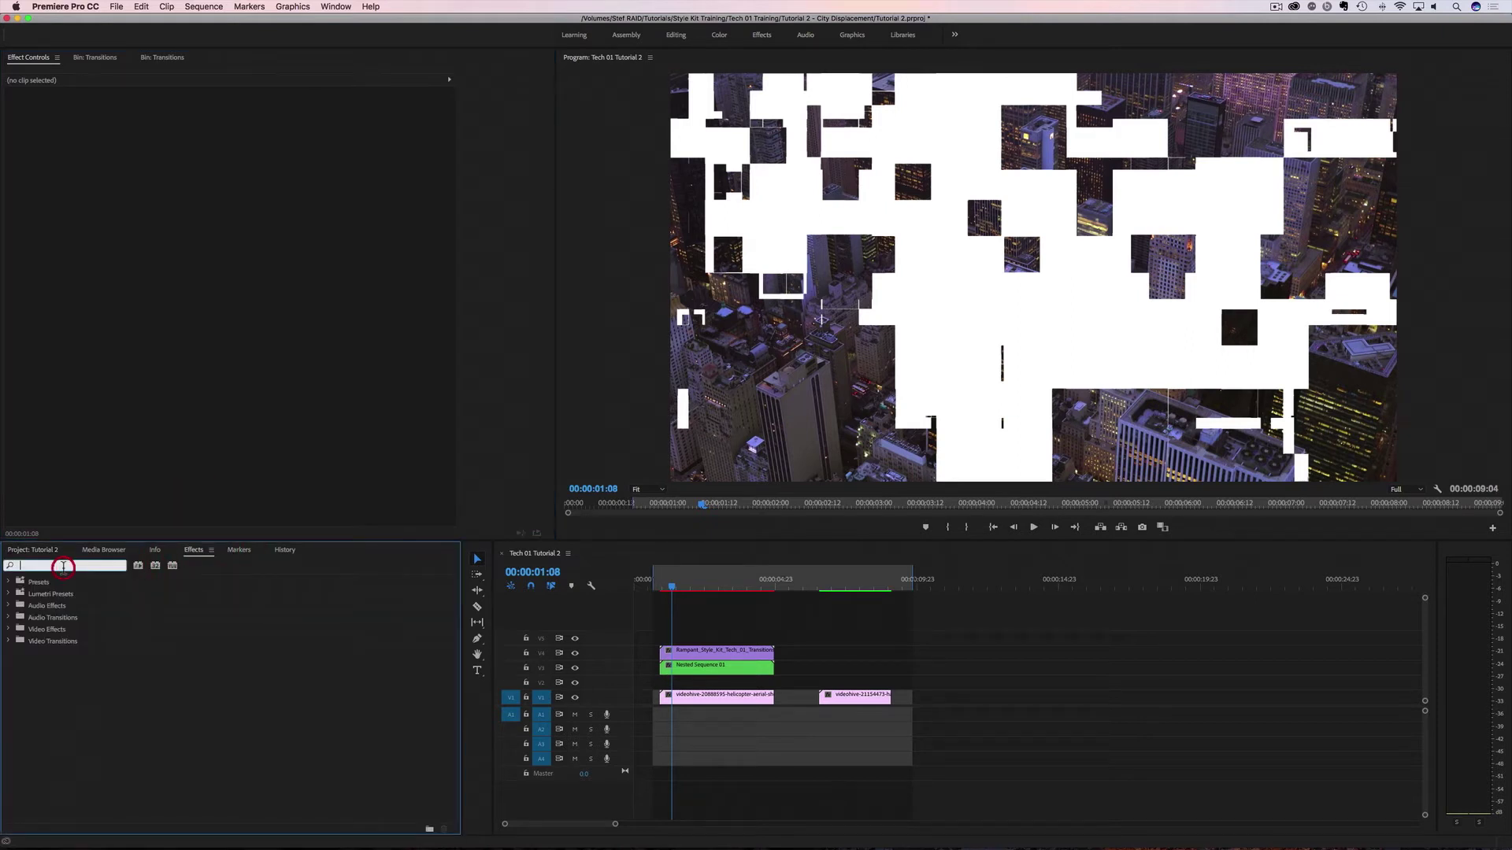
text(track)
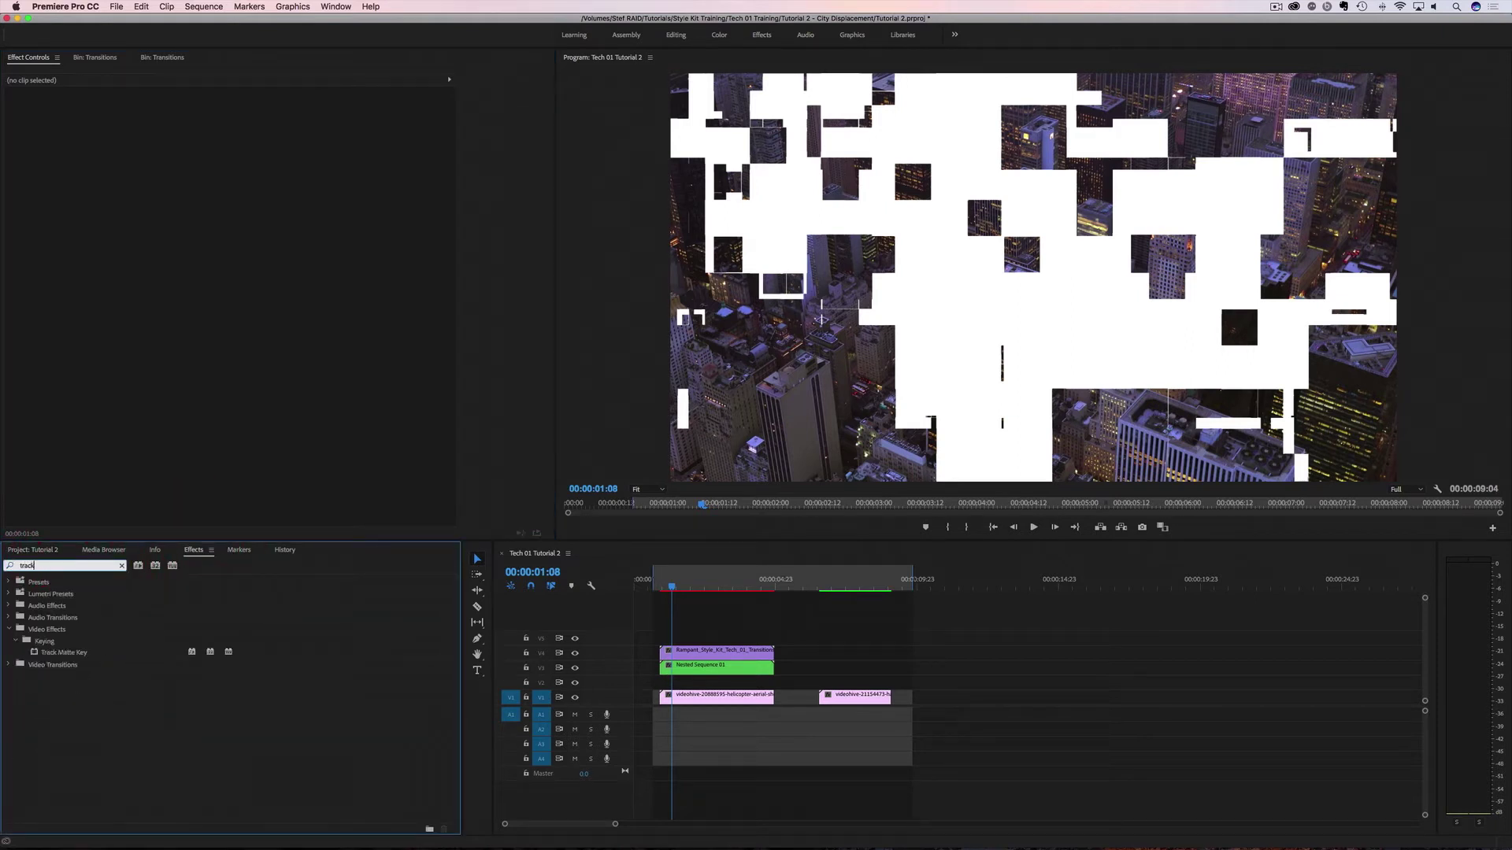
drag(54, 653, 706, 672)
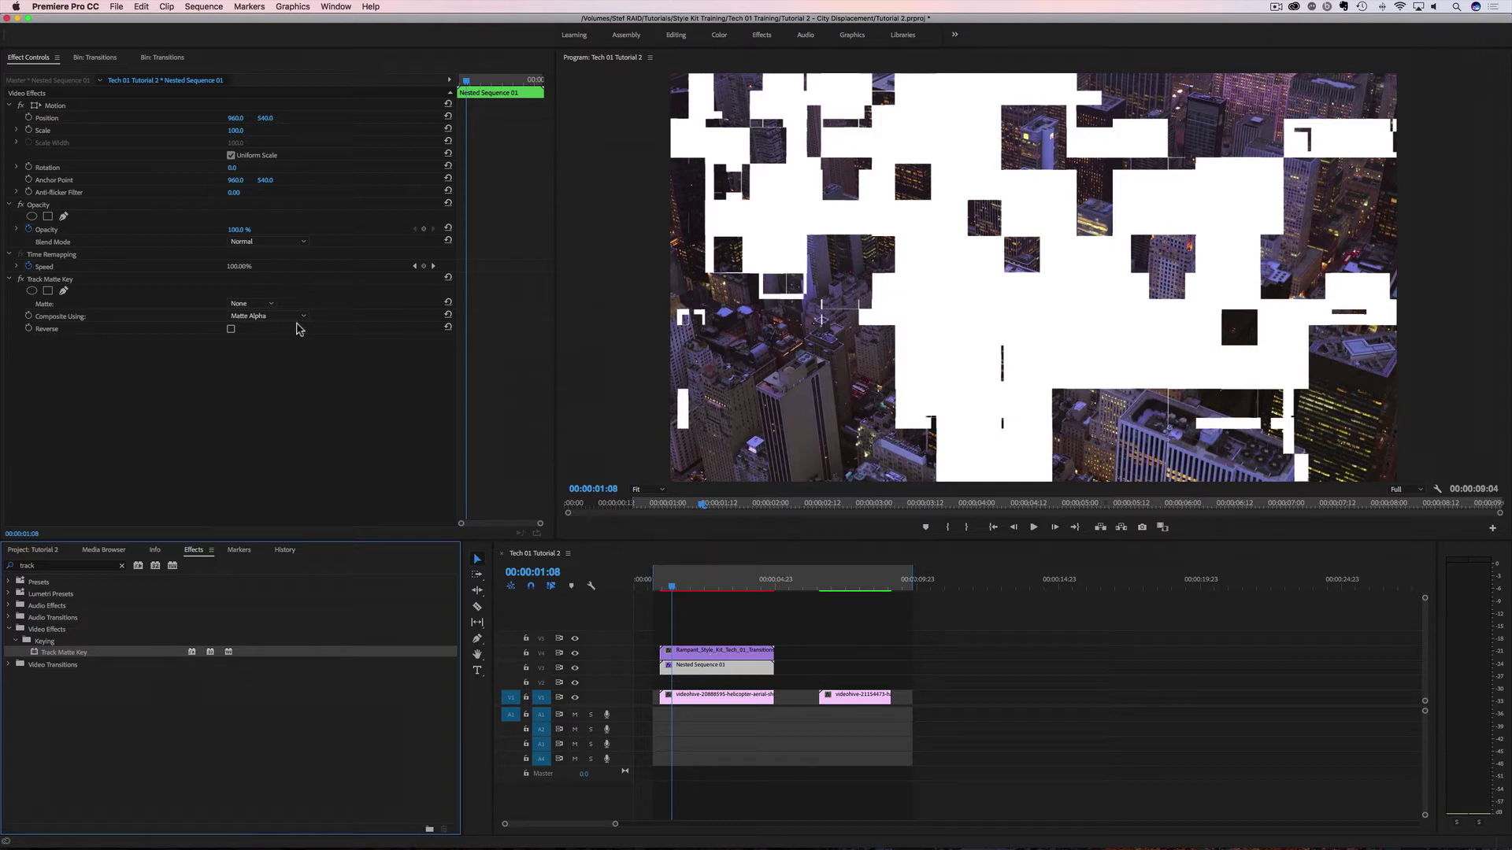
click(259, 310)
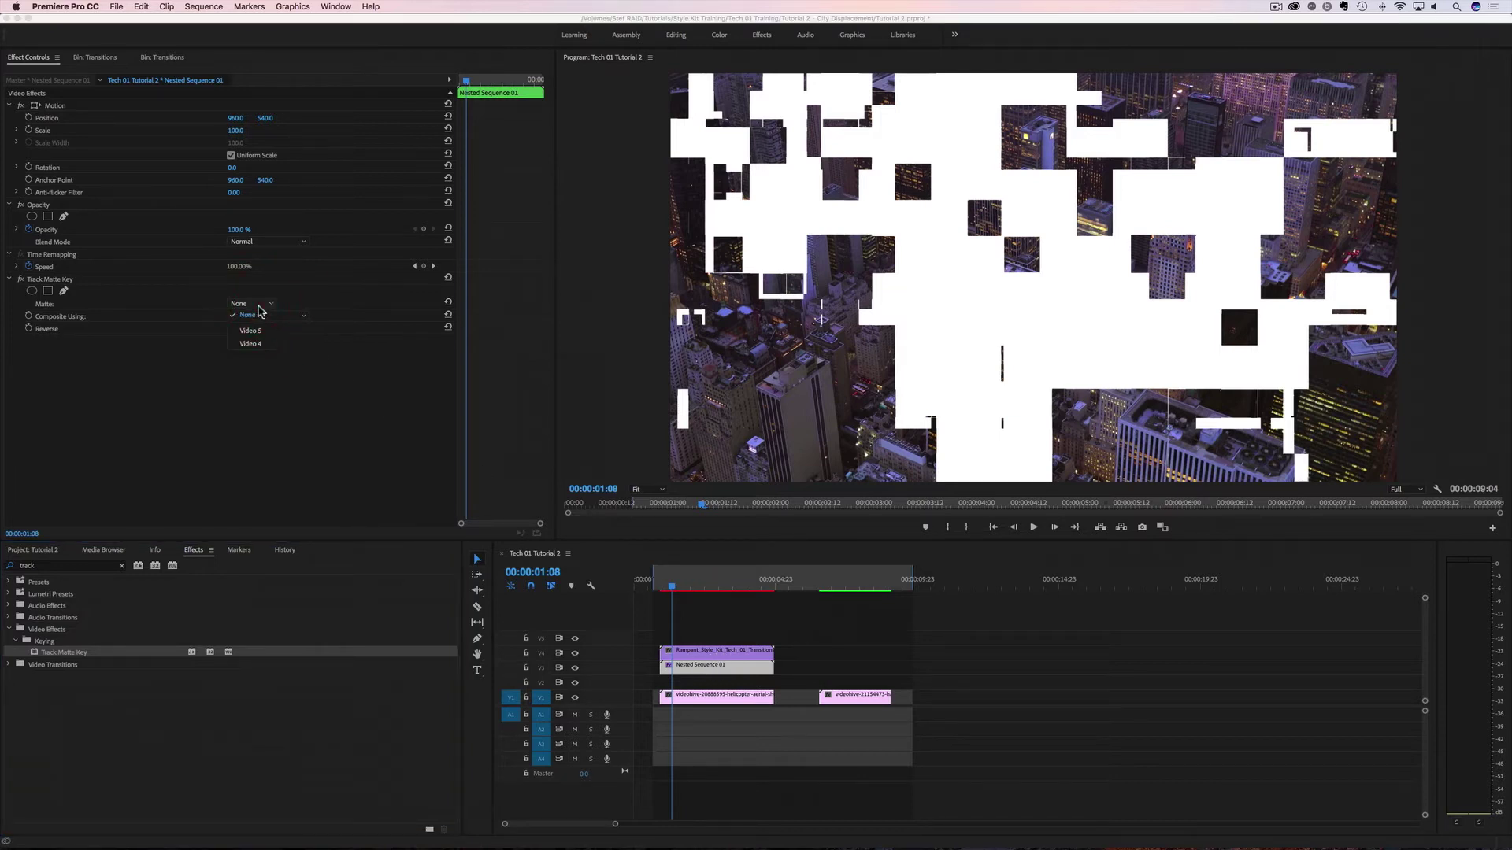
click(250, 344)
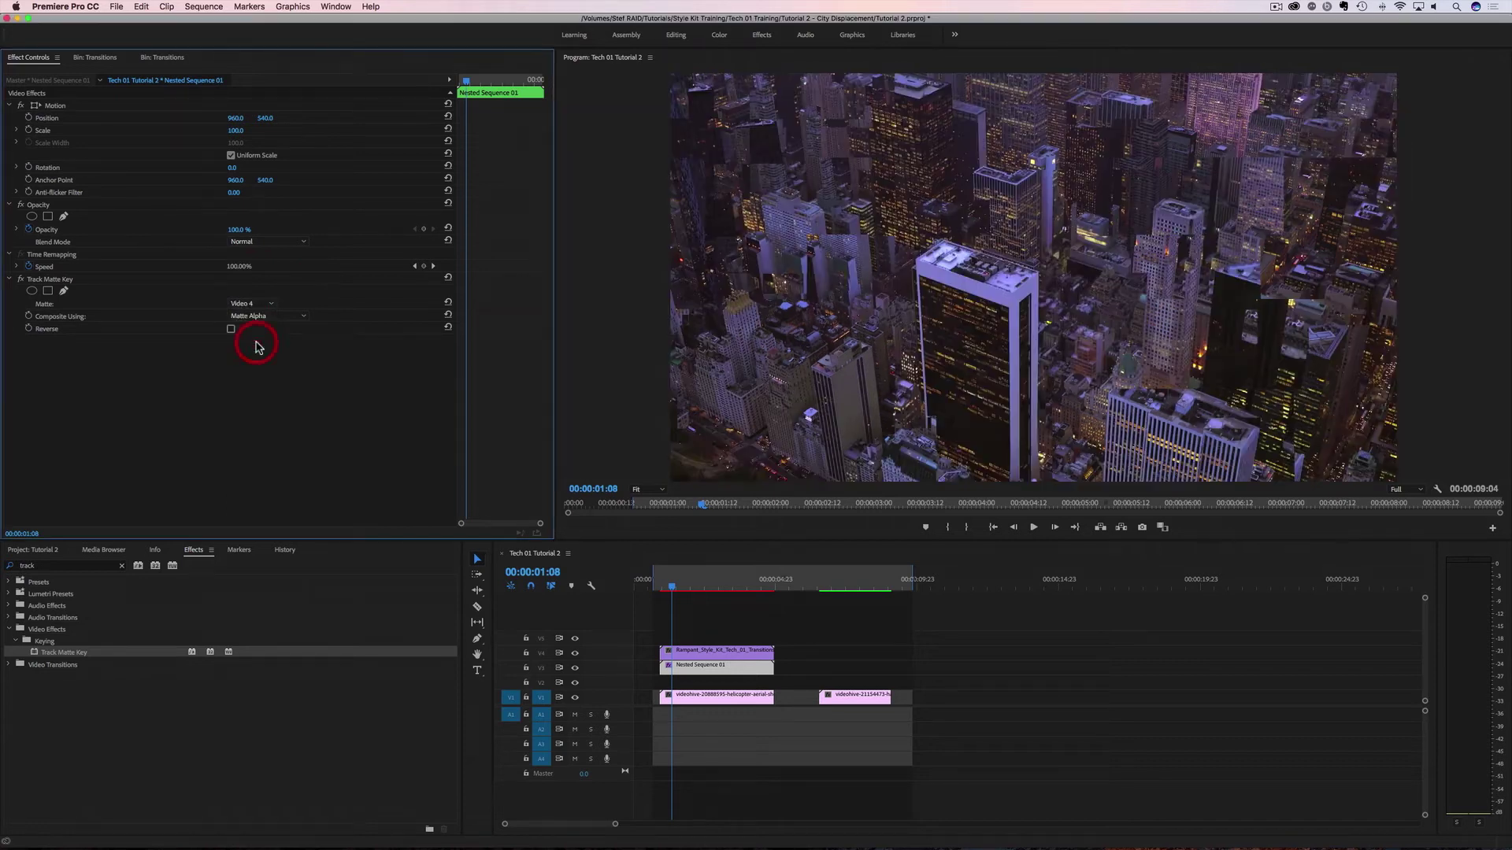
- Play the city section from its start several times to review the displacement effect
click(673, 591)
key(space)
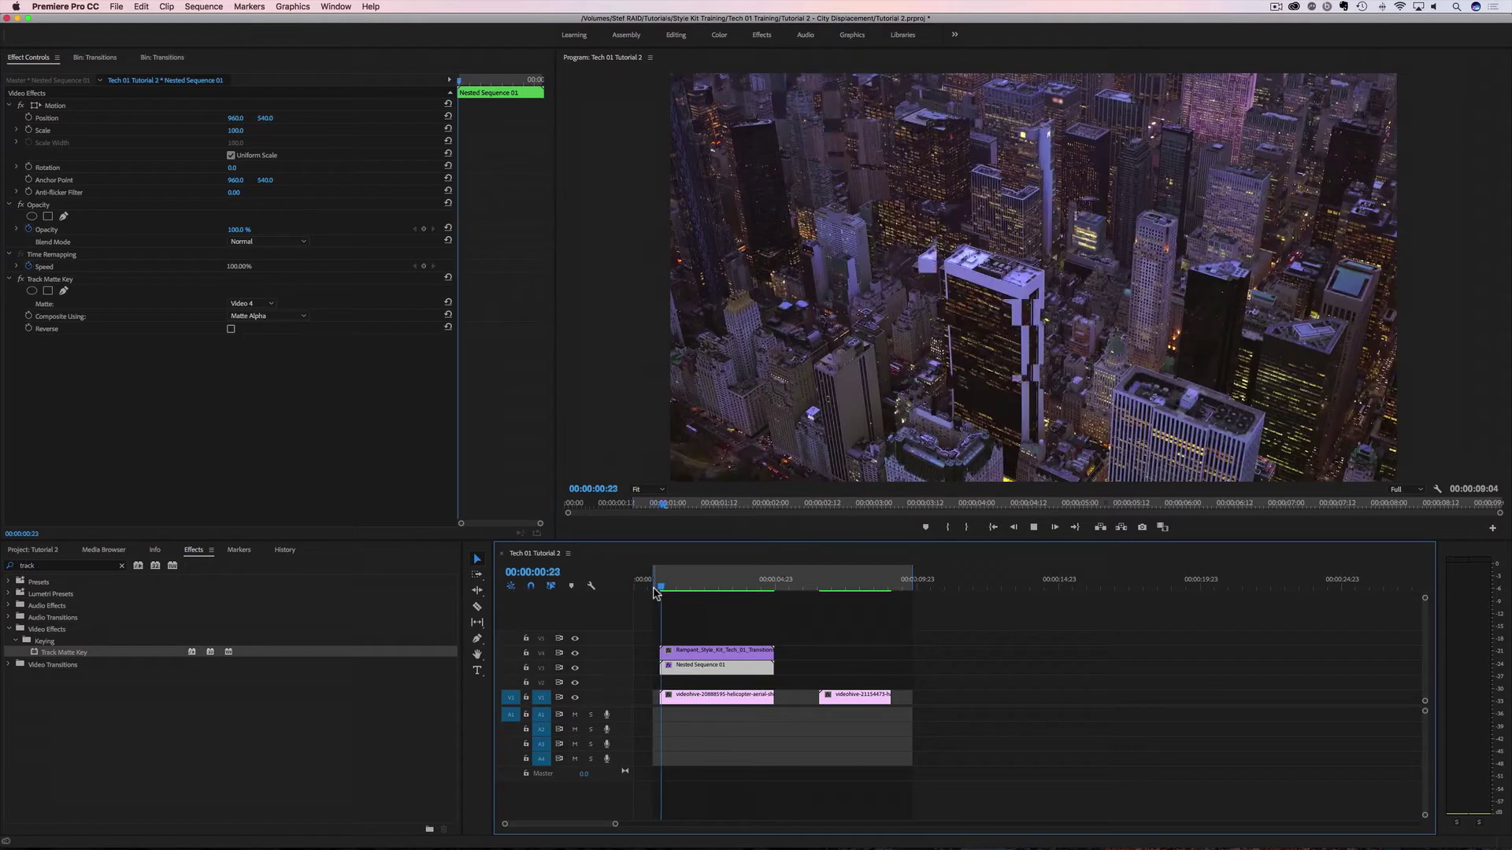
key(space)
click(656, 591)
key(space)
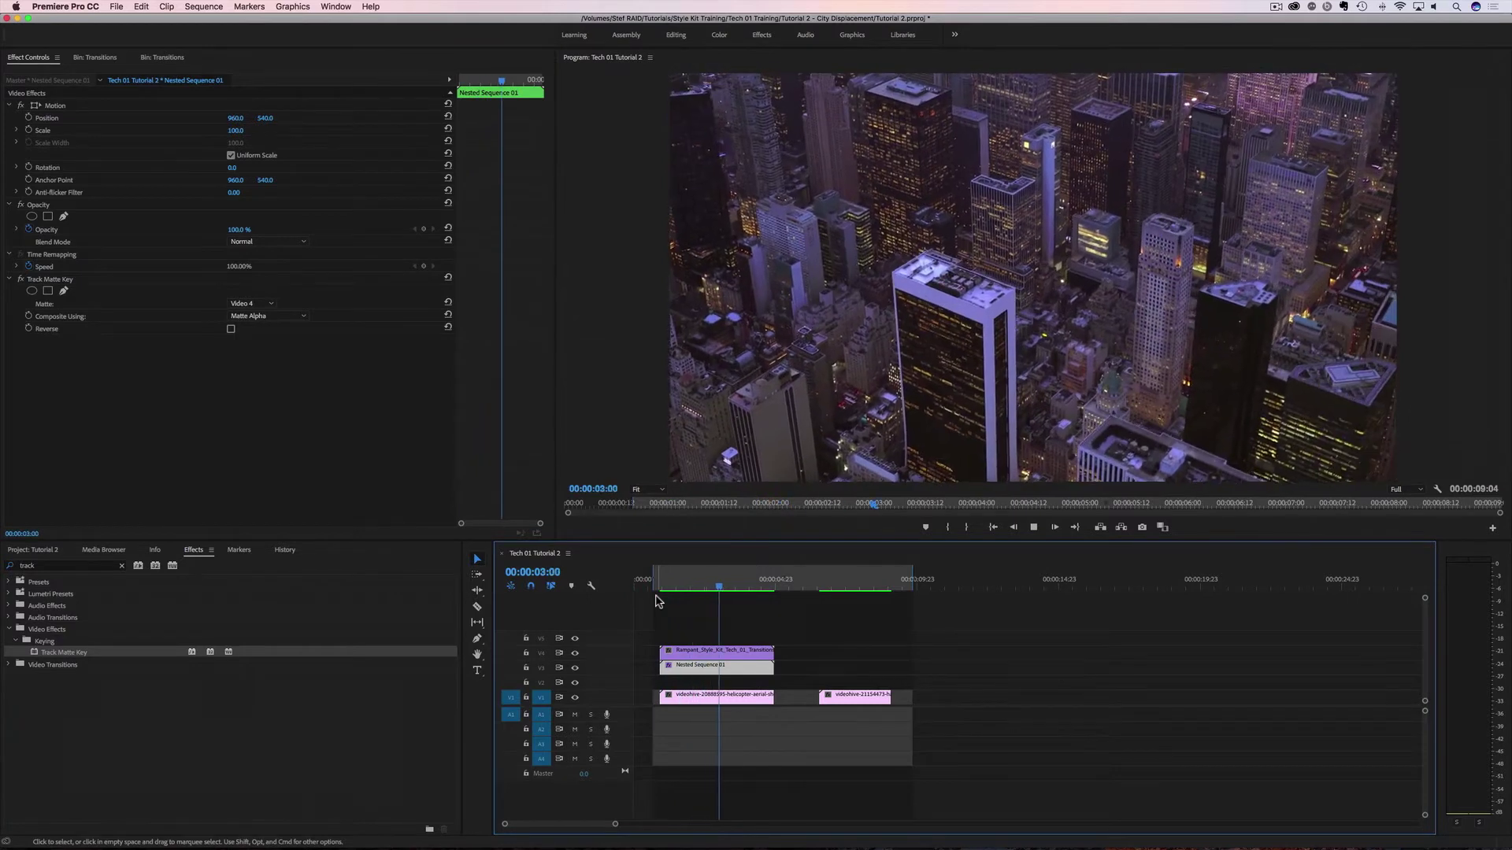
click(657, 589)
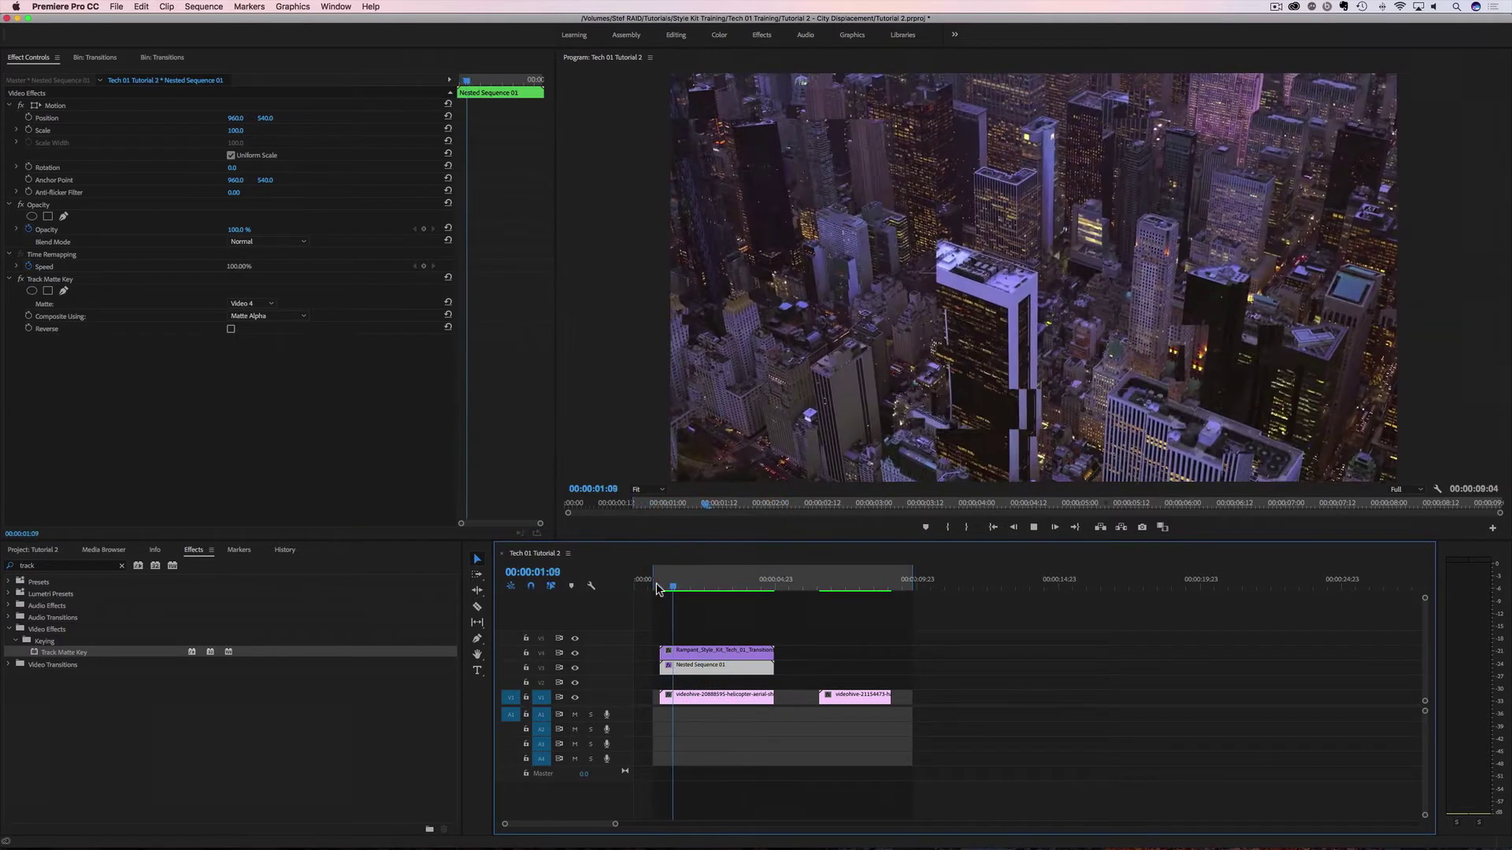
key(space)
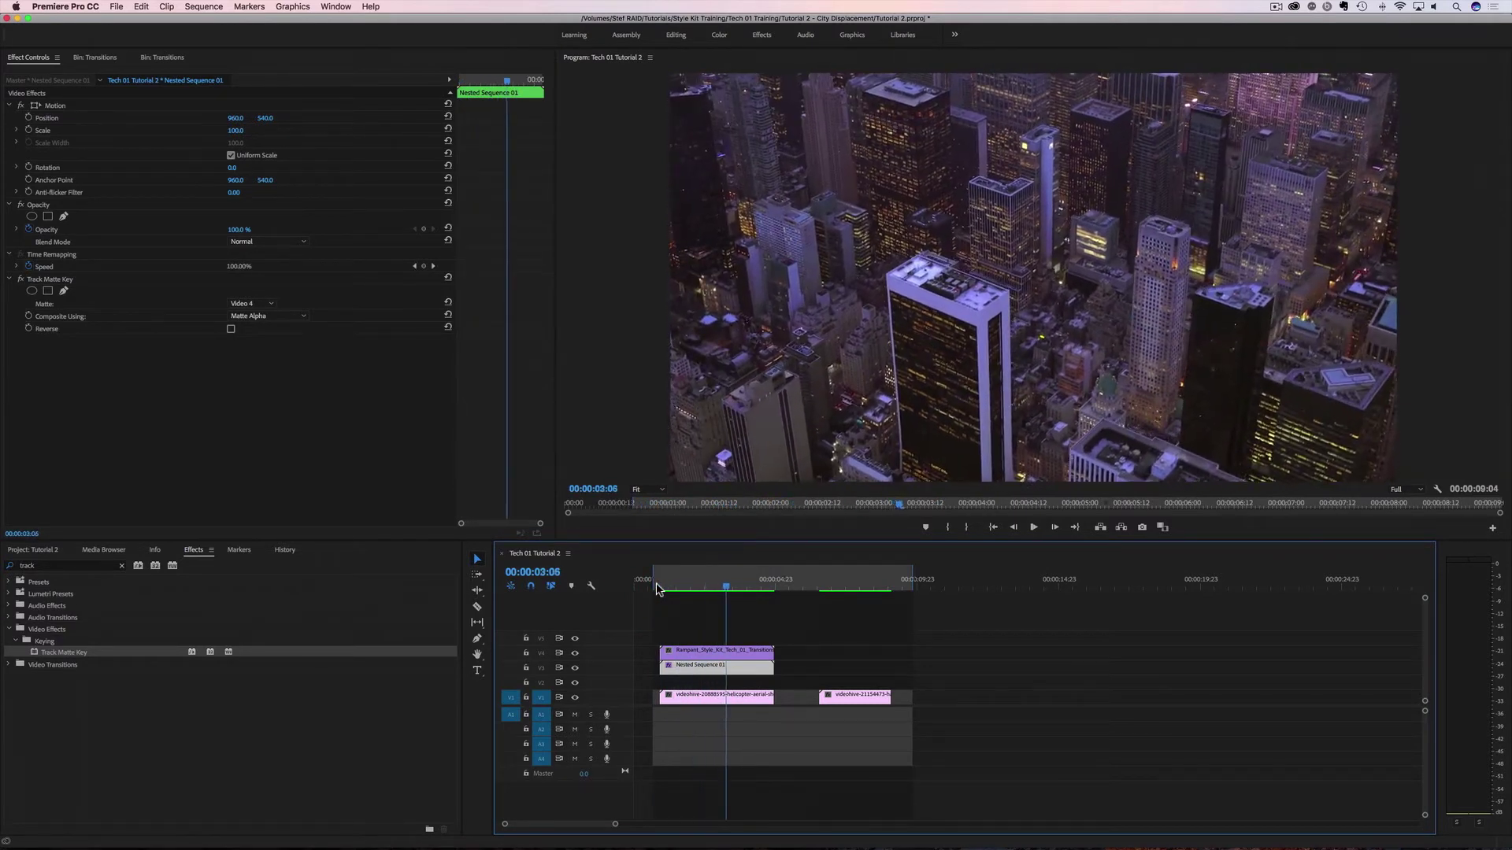
click(662, 590)
key(space)
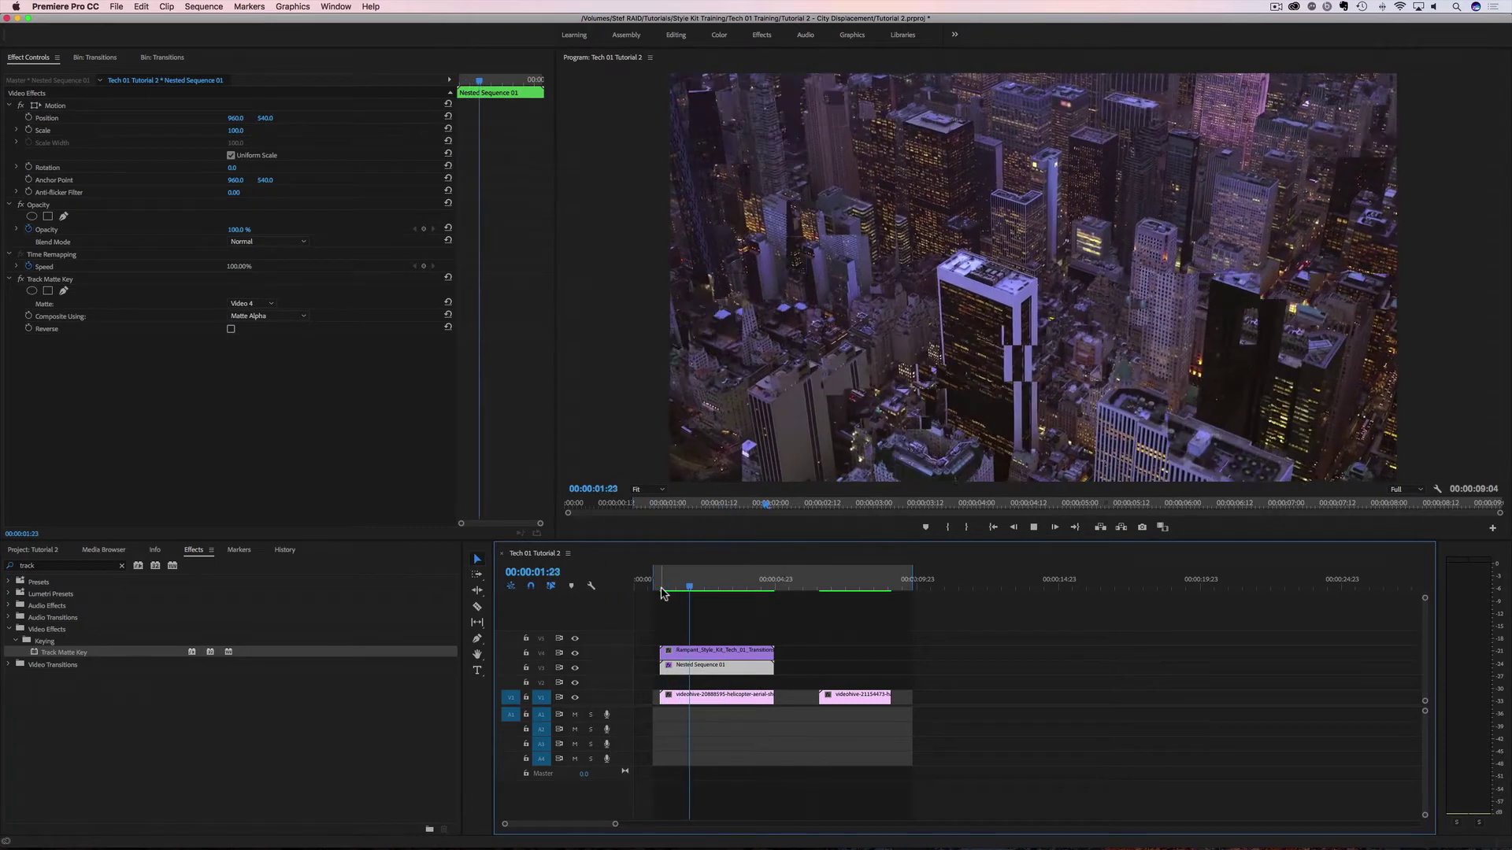
key(space)
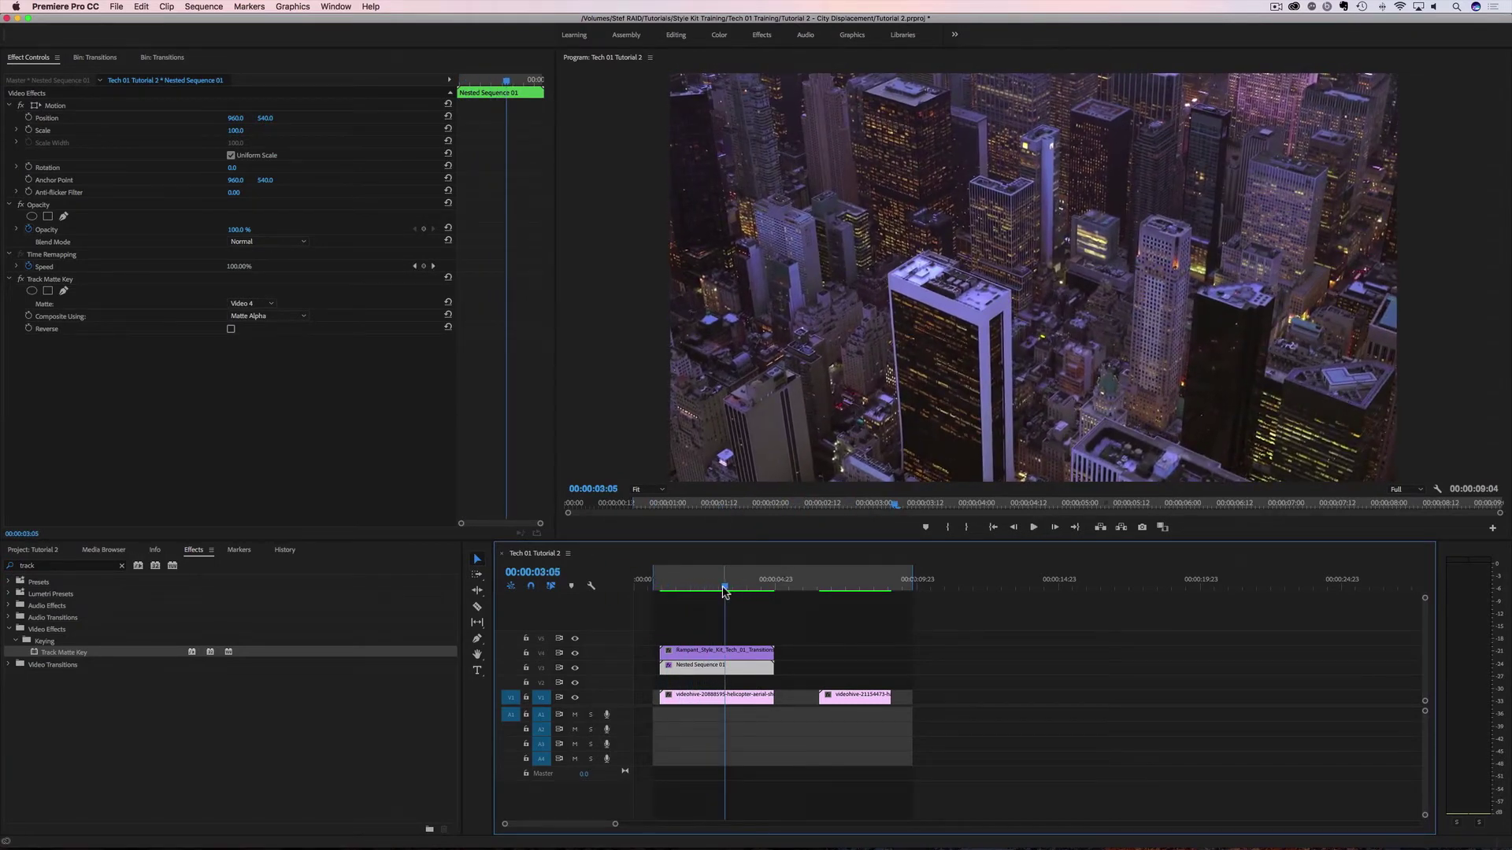
click(669, 597)
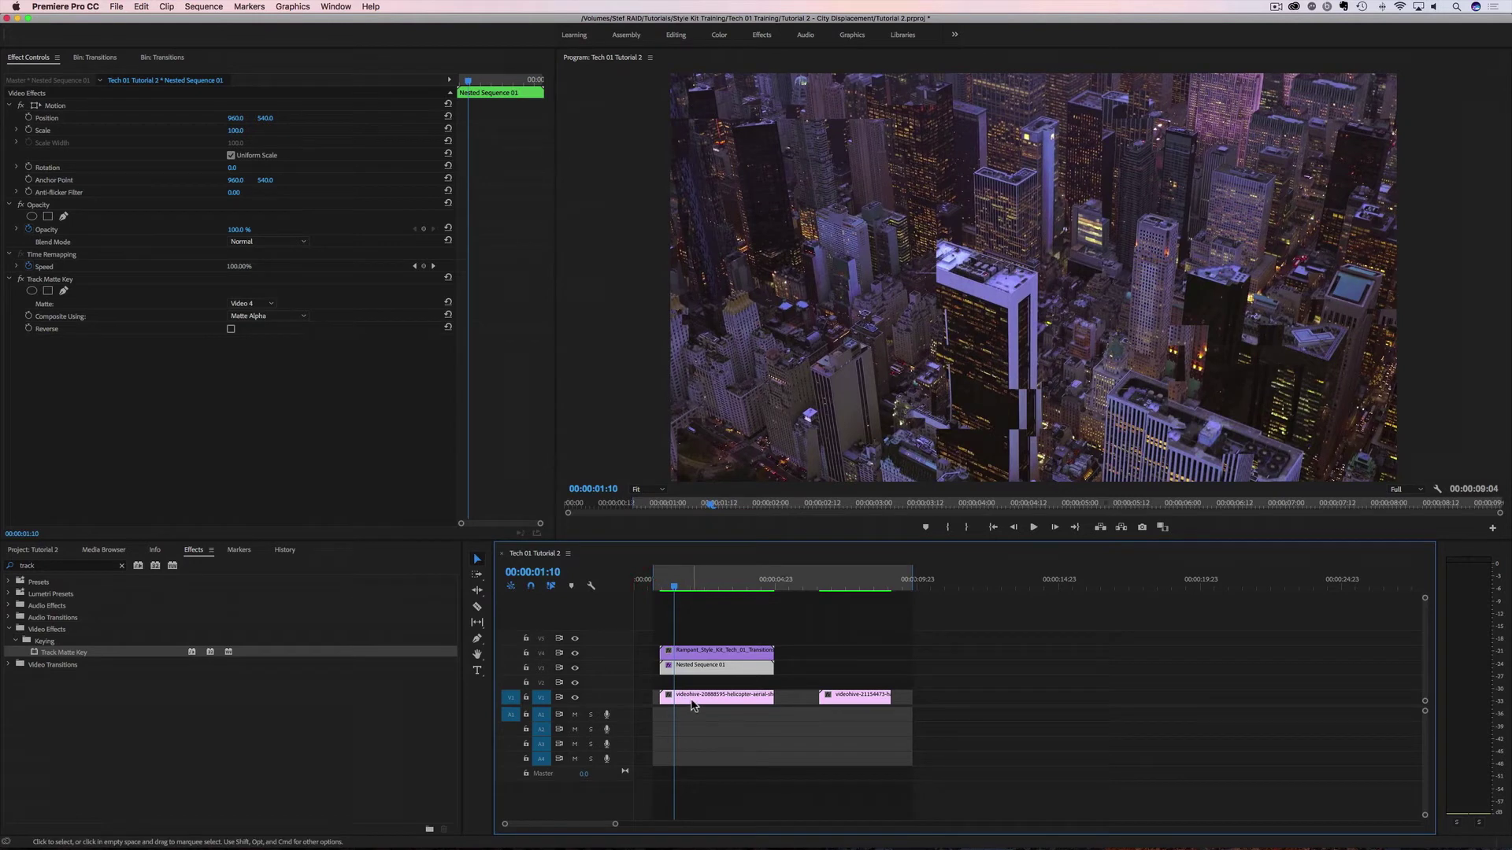
- Apply the Monochrome Punch Lumetri preset to the original aerial city clip on V1
click(120, 569)
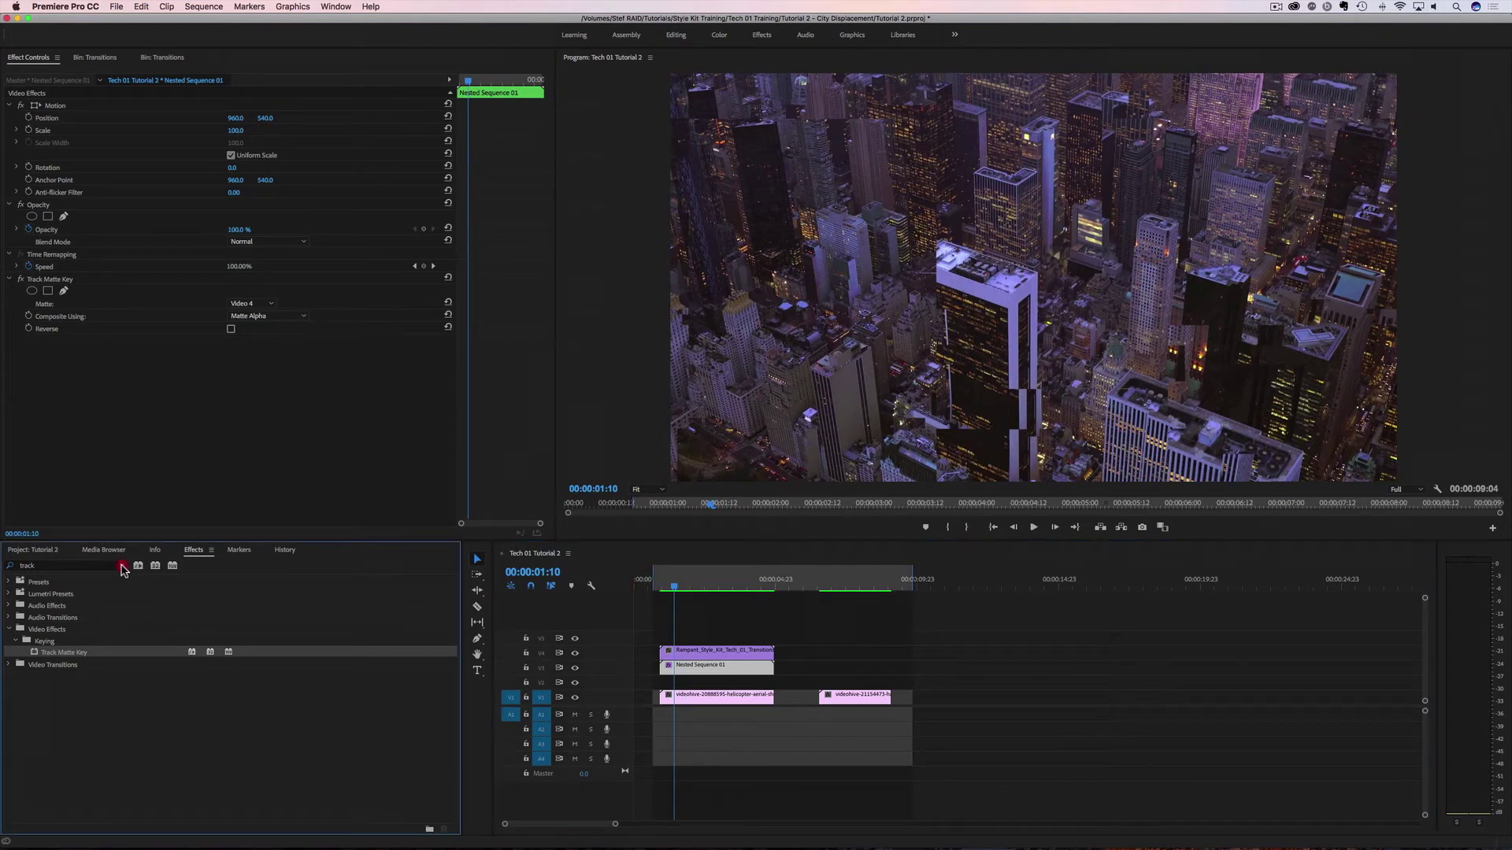
click(22, 596)
click(33, 631)
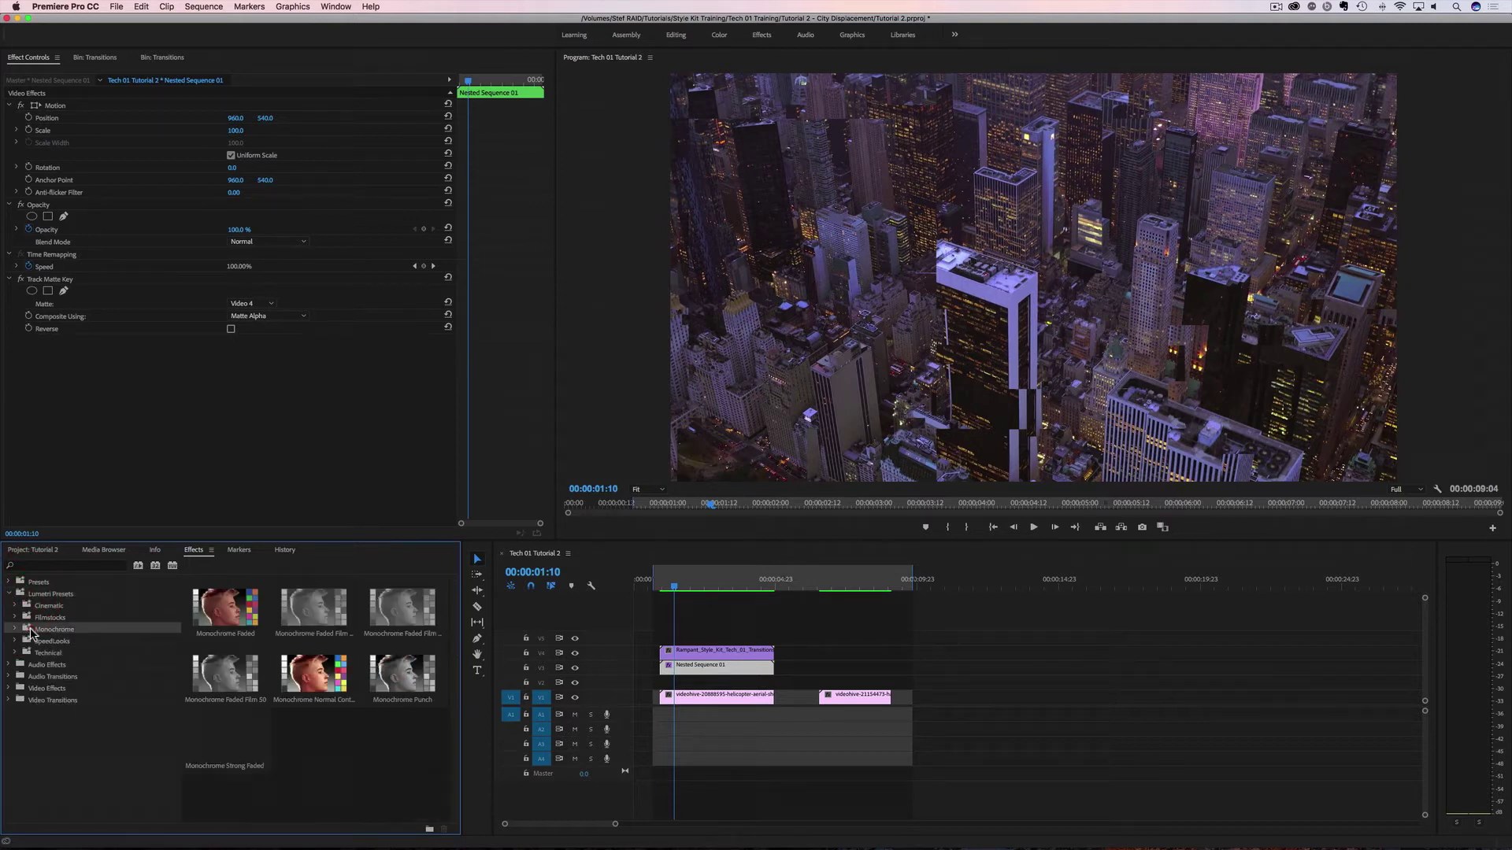
drag(404, 682, 687, 701)
click(686, 700)
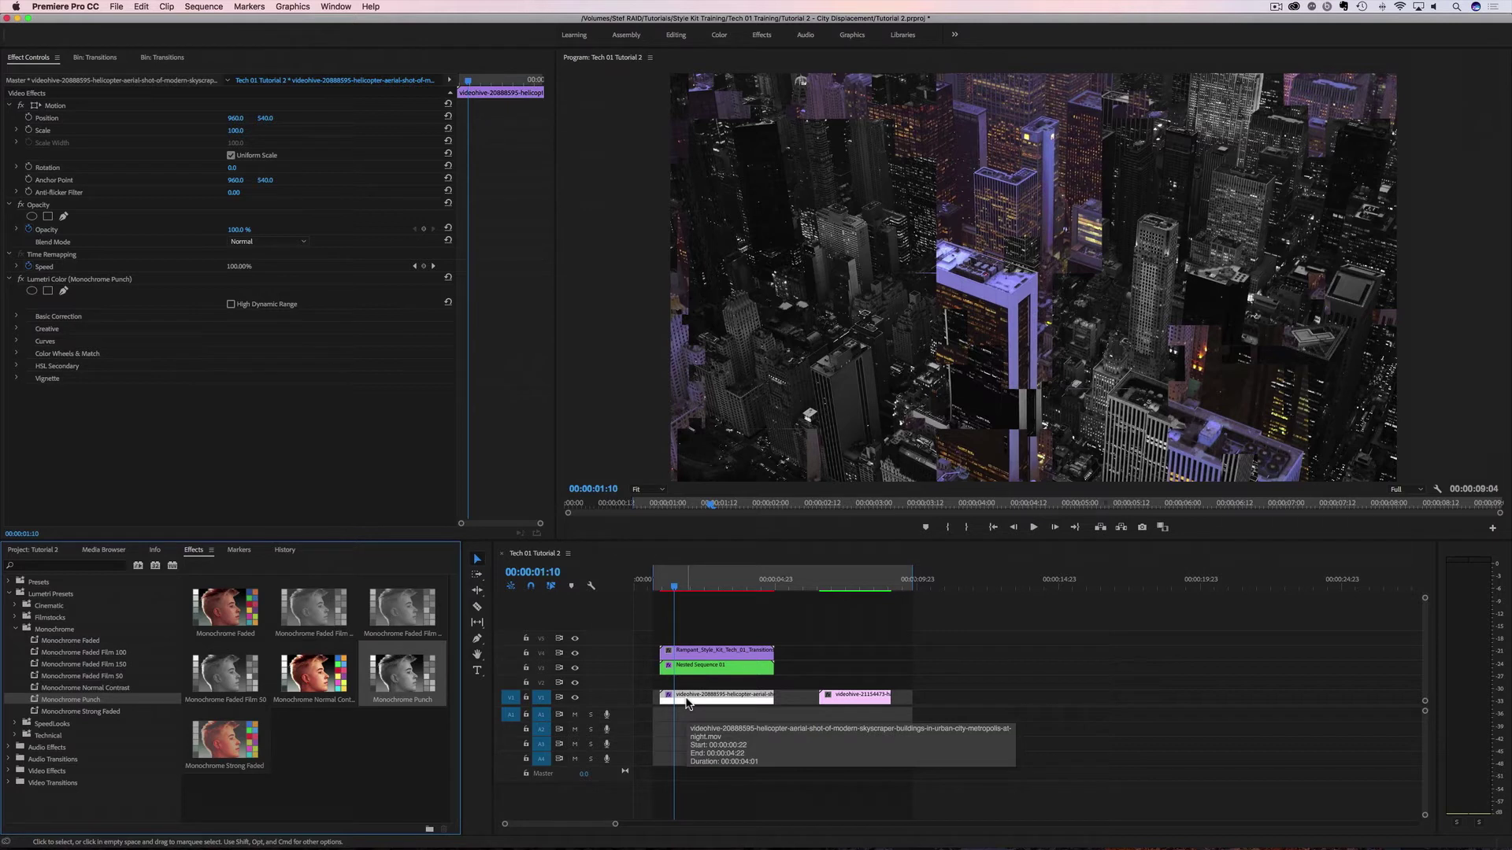
- Play and scrub through the city section to examine how the monochrome footage transitions into the colour copy
drag(674, 589, 656, 592)
key(space)
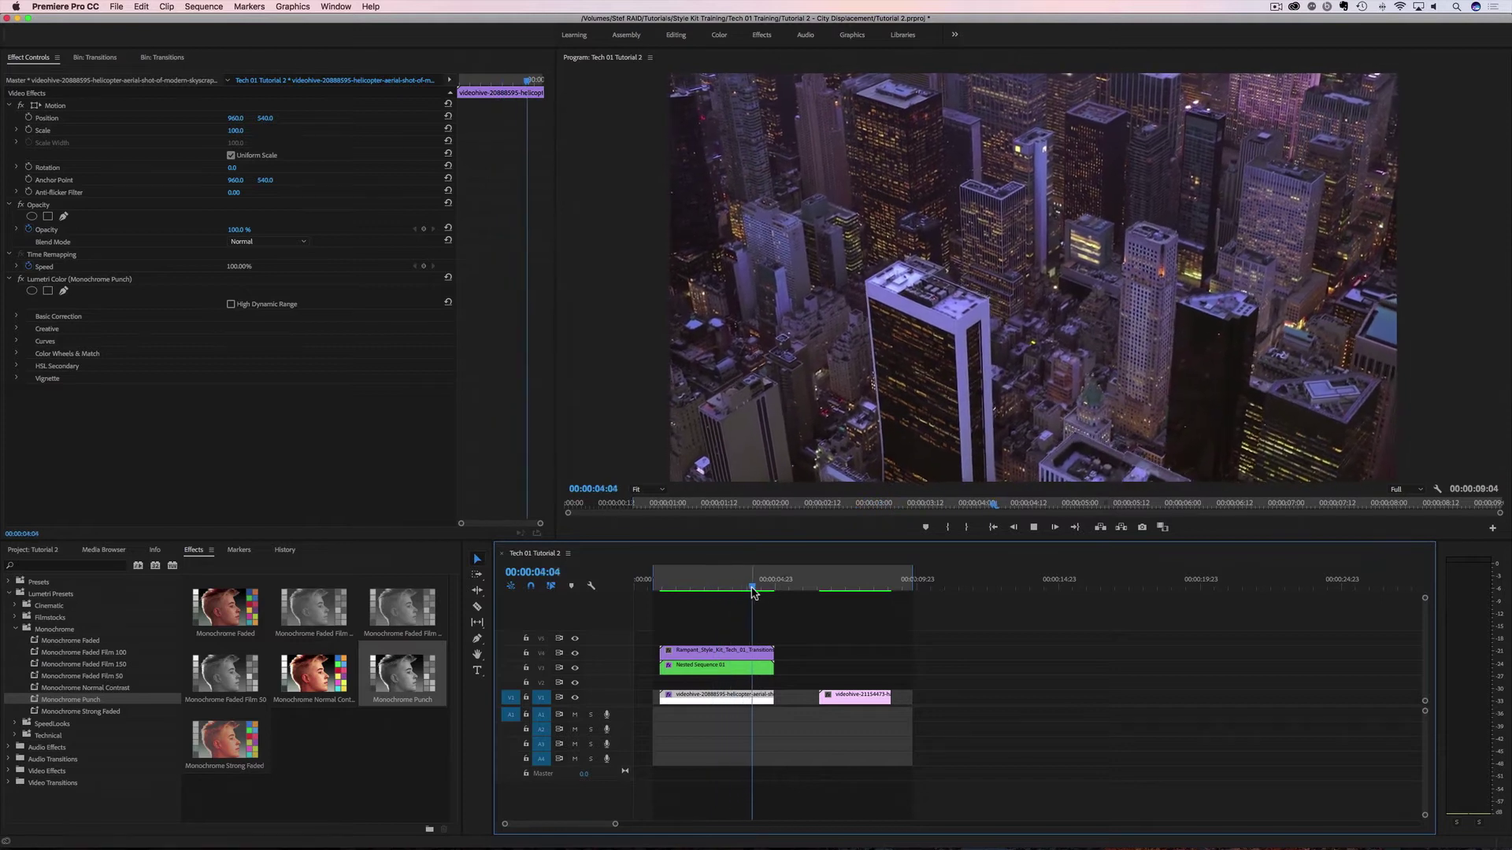
click(652, 592)
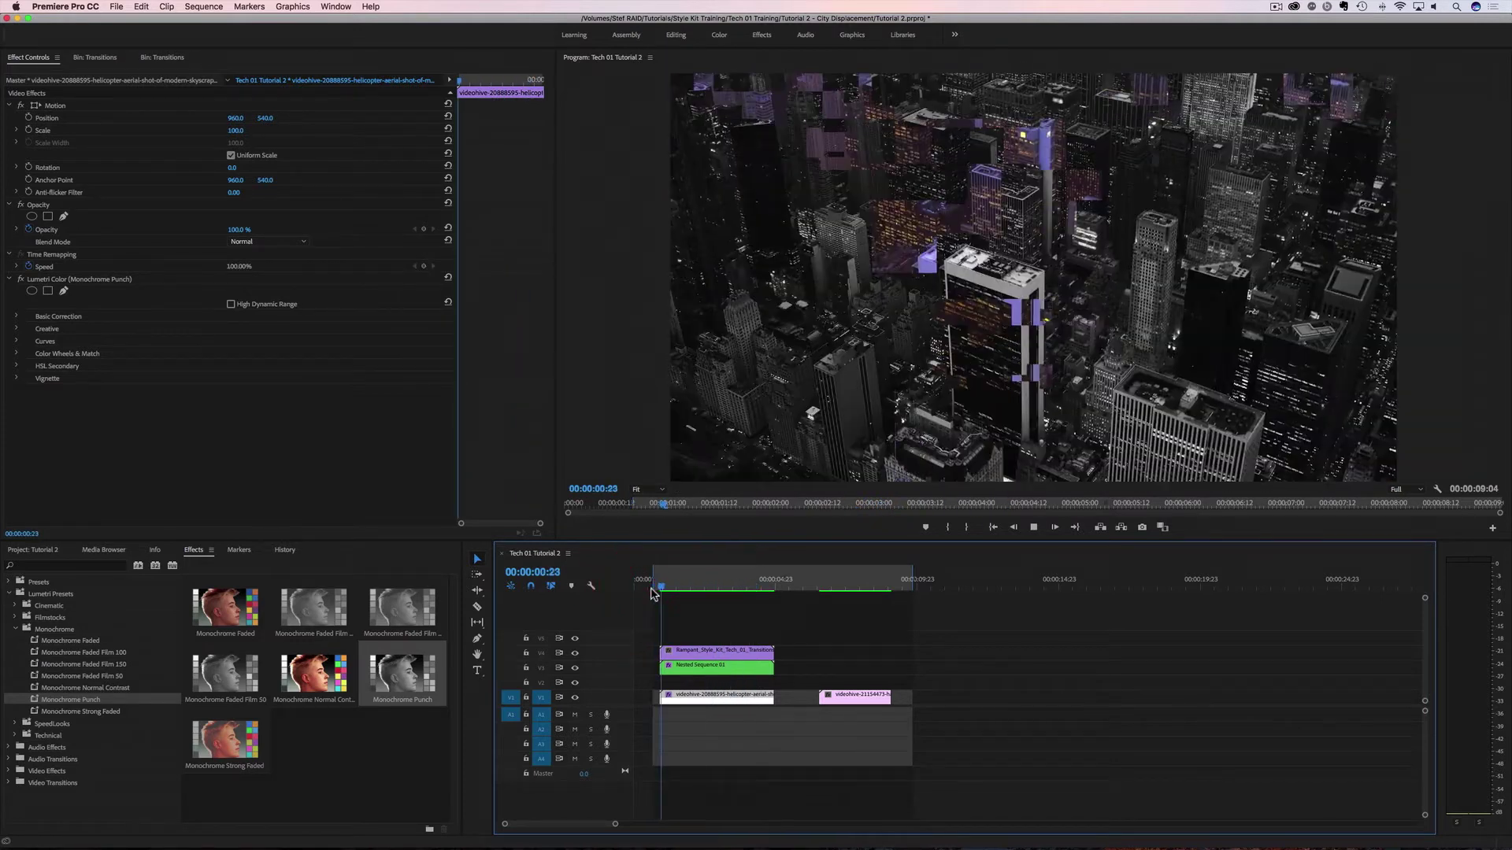
key(space)
drag(716, 592, 663, 599)
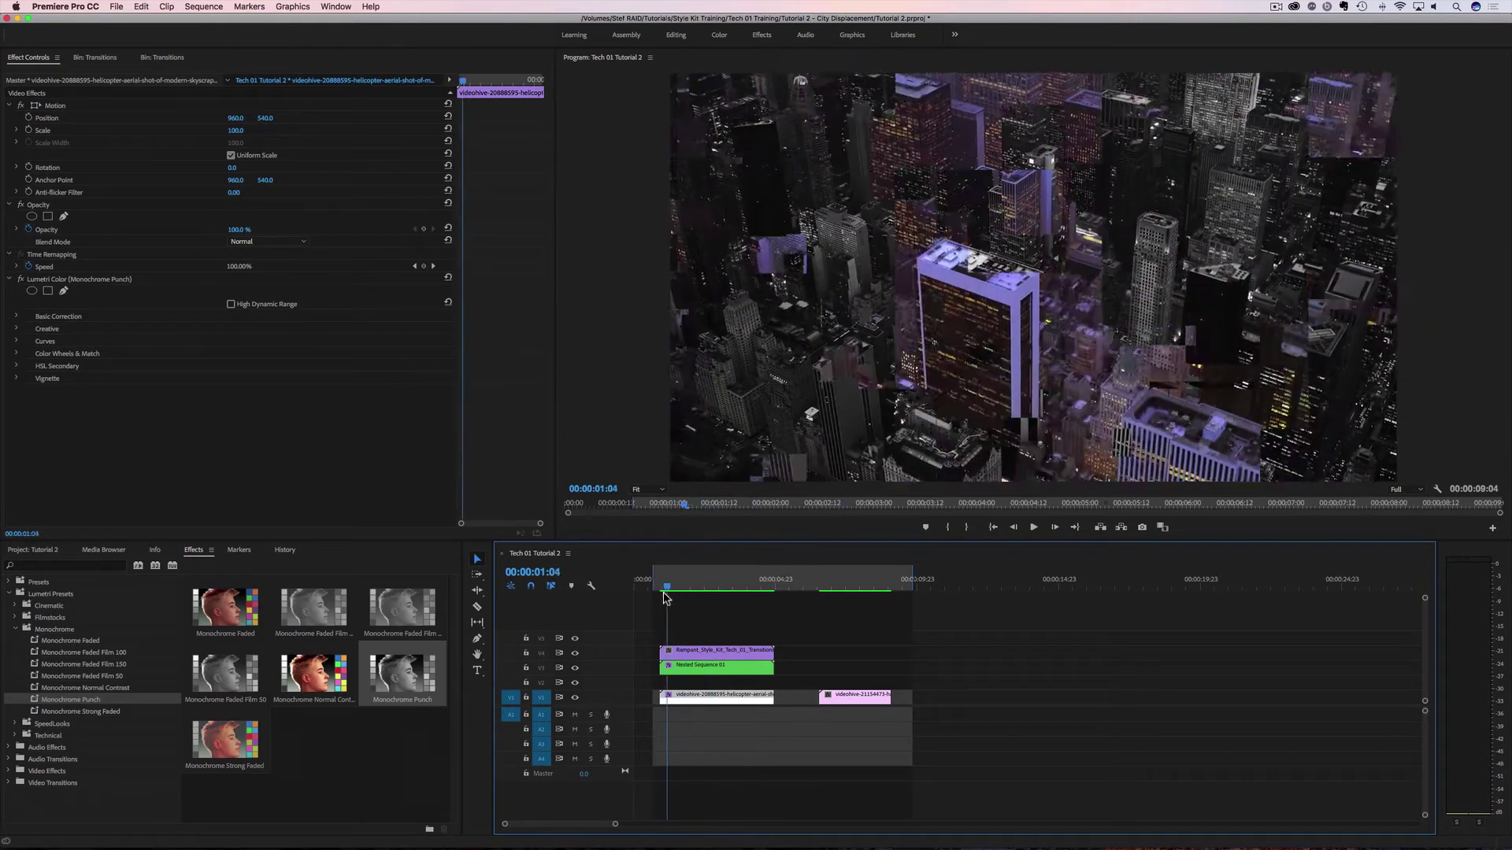
key(space)
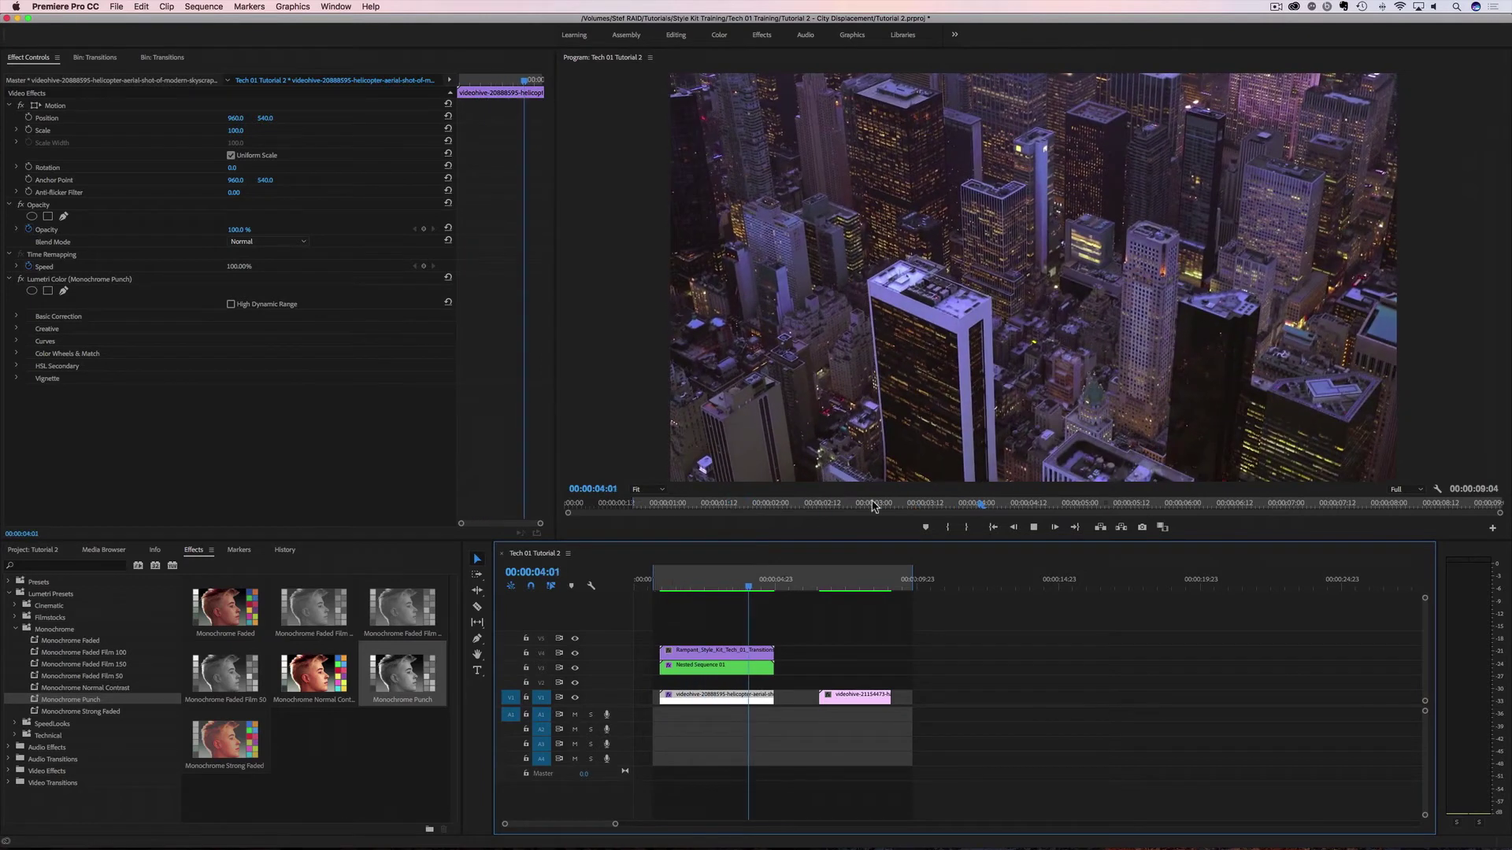
drag(713, 597, 659, 599)
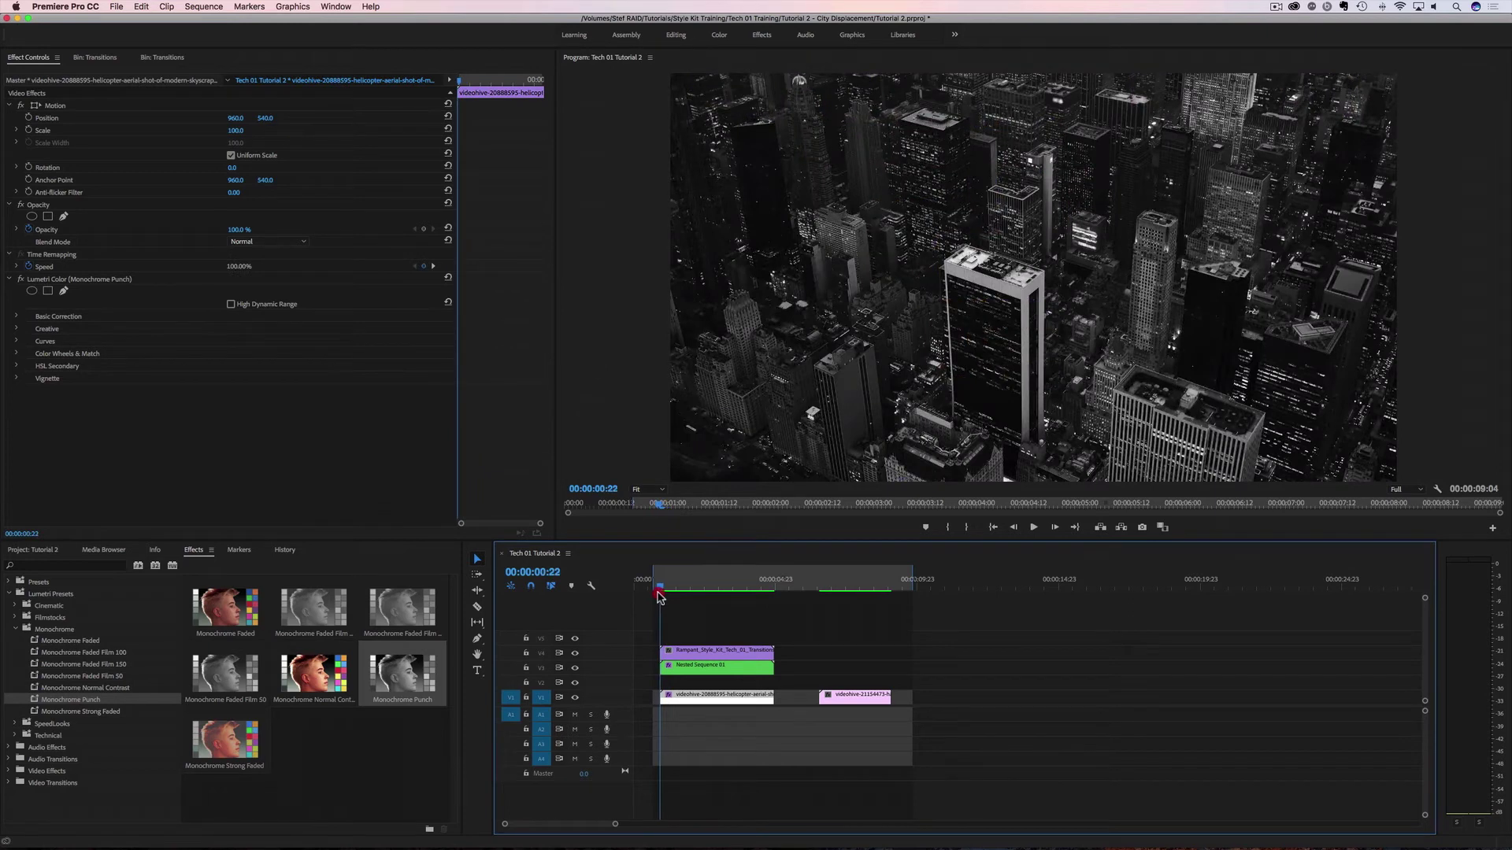
drag(659, 598, 739, 600)
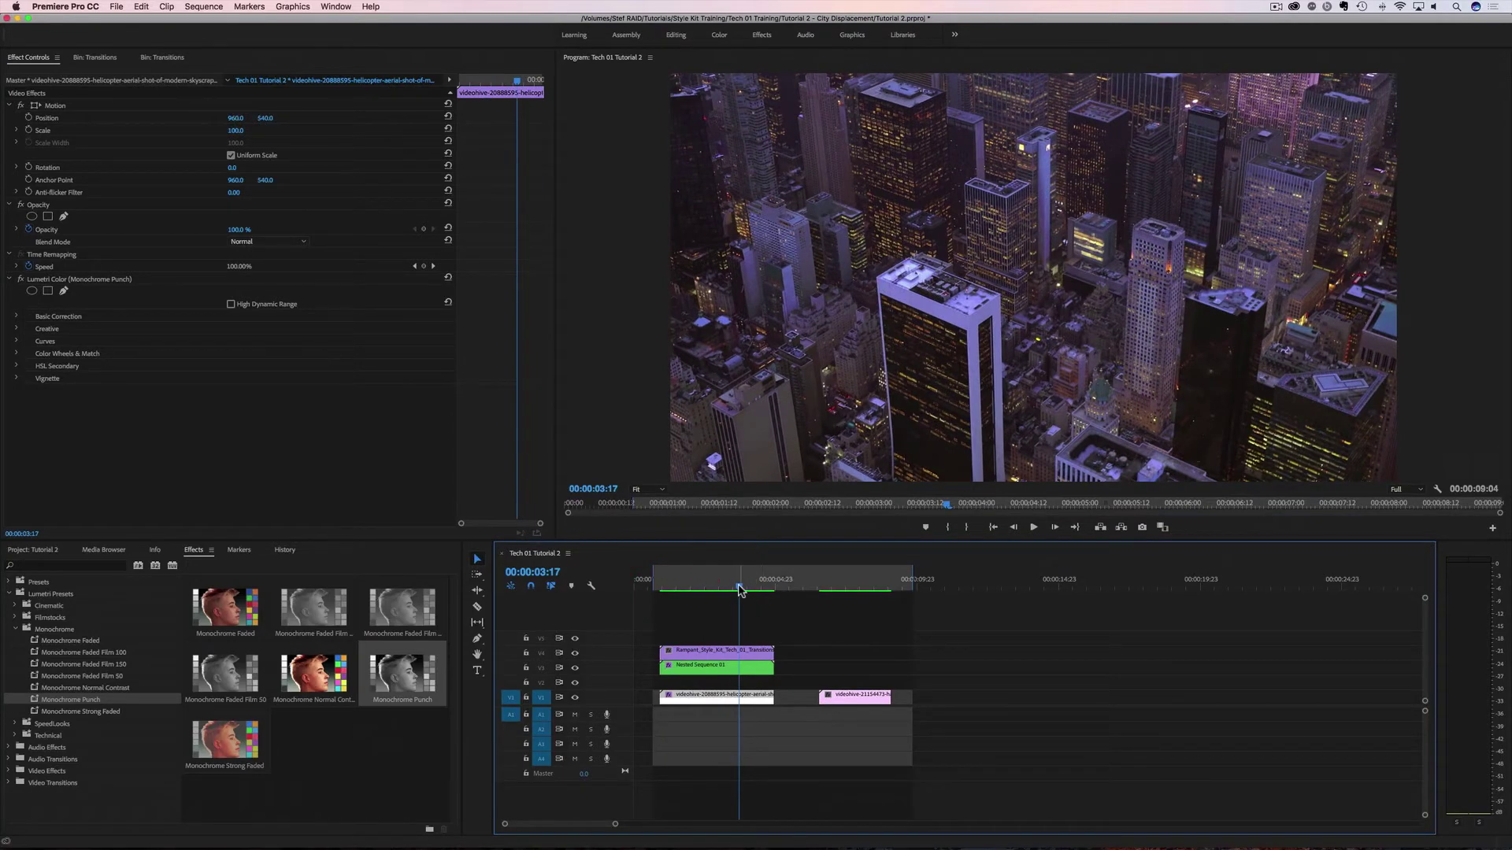
click(664, 607)
drag(664, 607, 671, 601)
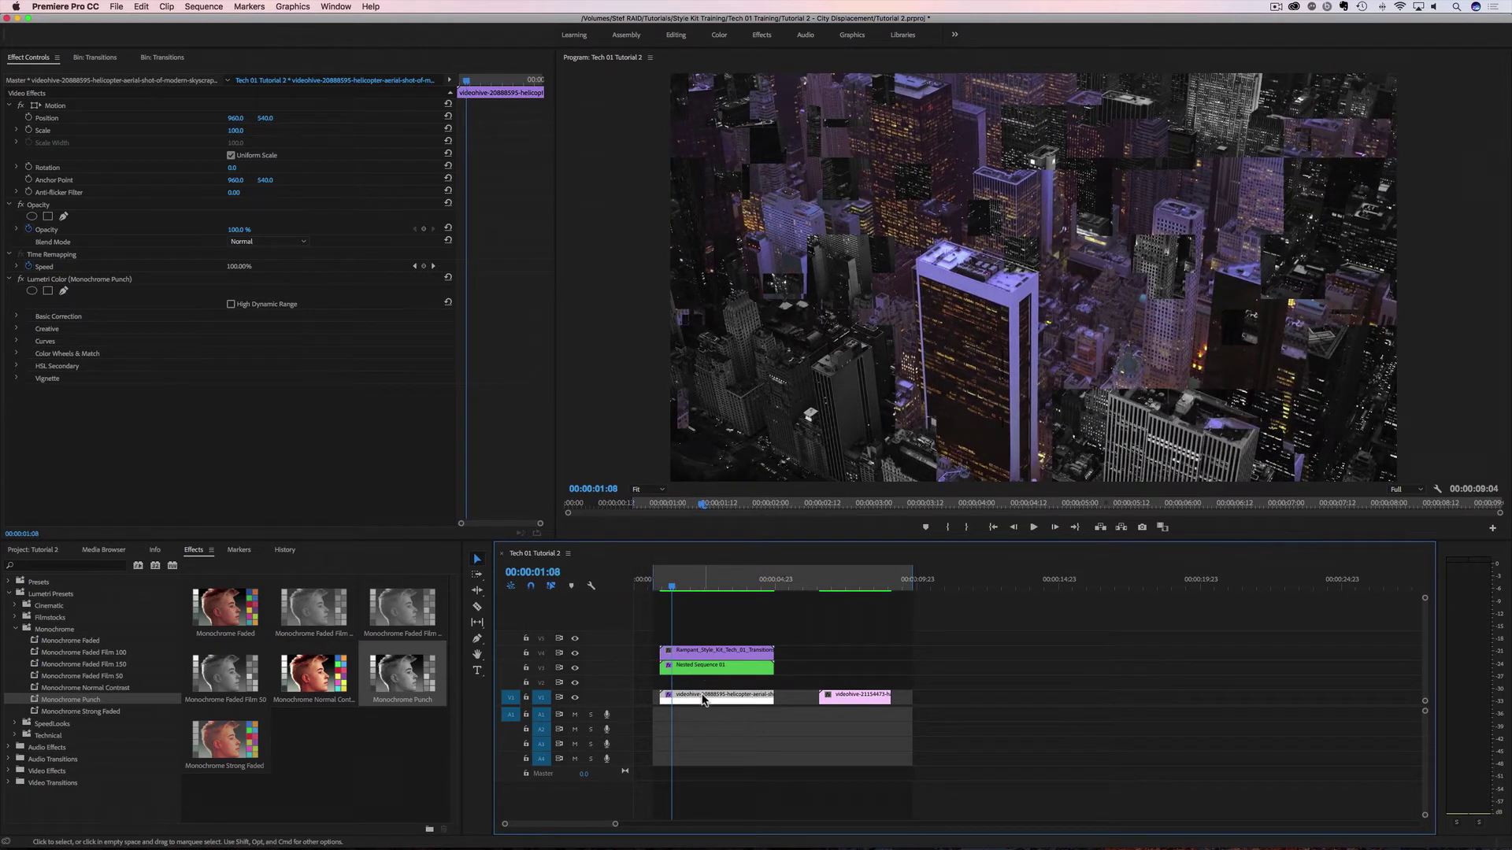
mouse_move(670, 585)
mouse_down()
mouse_move(729, 605)
mouse_move(652, 606)
mouse_up()
key(space)
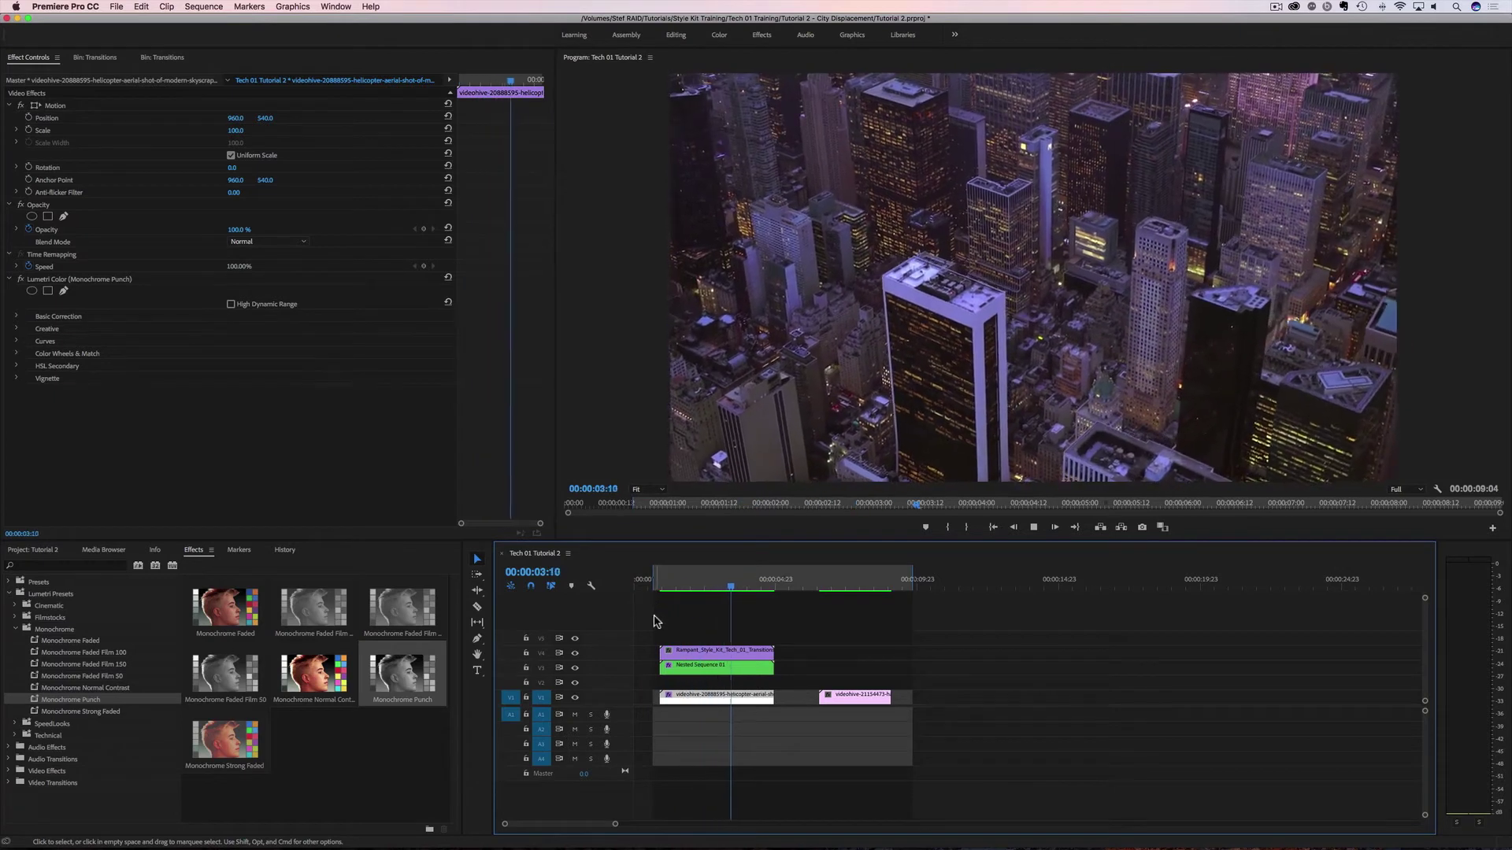
- Place the Rampant_Style_Kit_Tech_01_Transitions_003.mov clip on V4, aligned with the start of the typing-hands clip
drag(735, 586, 819, 595)
key(space)
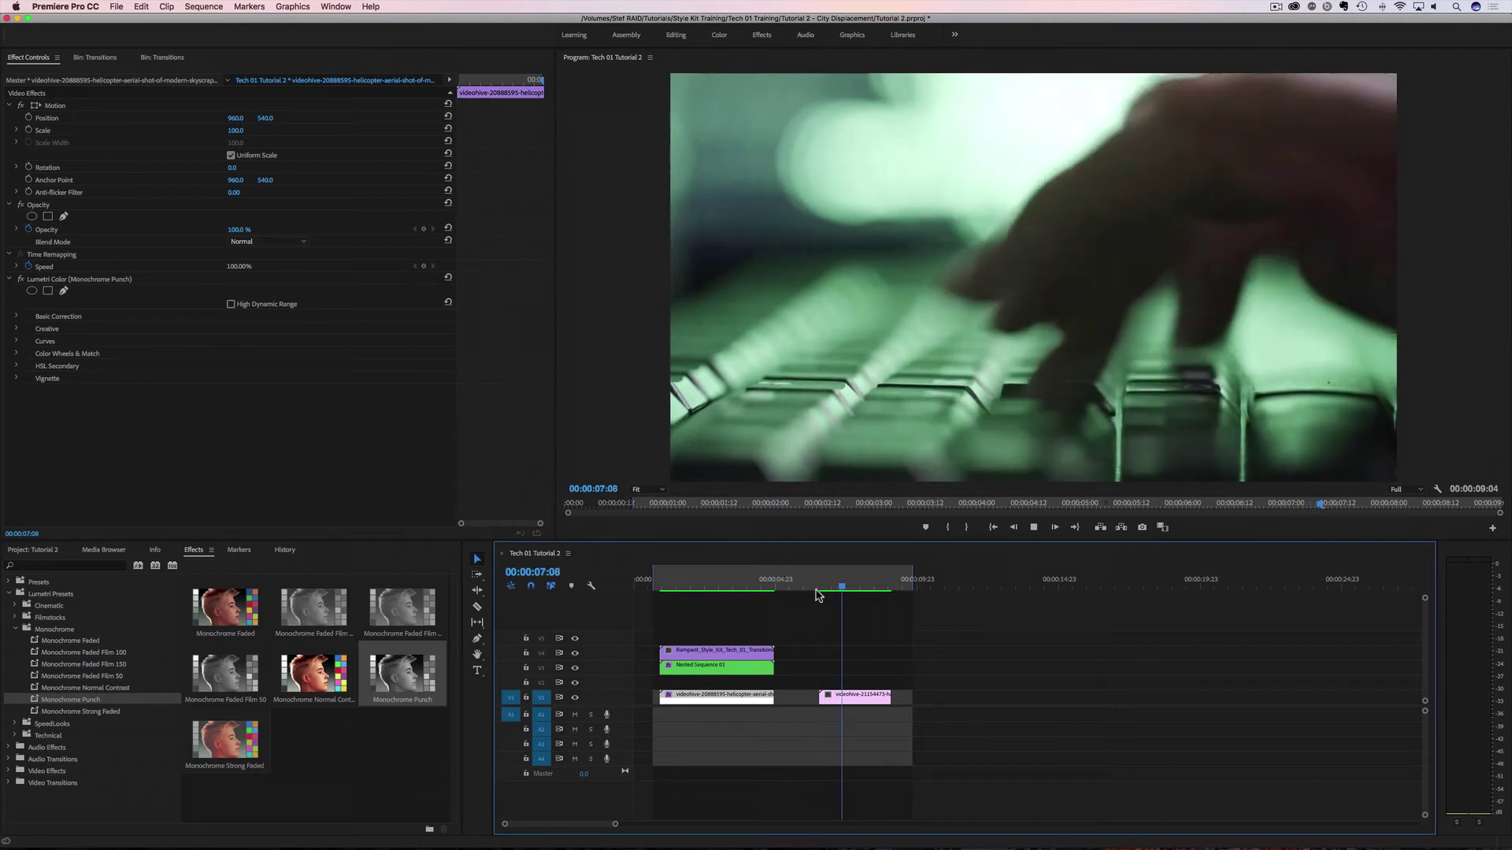
click(844, 597)
mouse_move(844, 600)
mouse_down()
mouse_move(817, 601)
mouse_move(861, 601)
mouse_move(824, 606)
mouse_up()
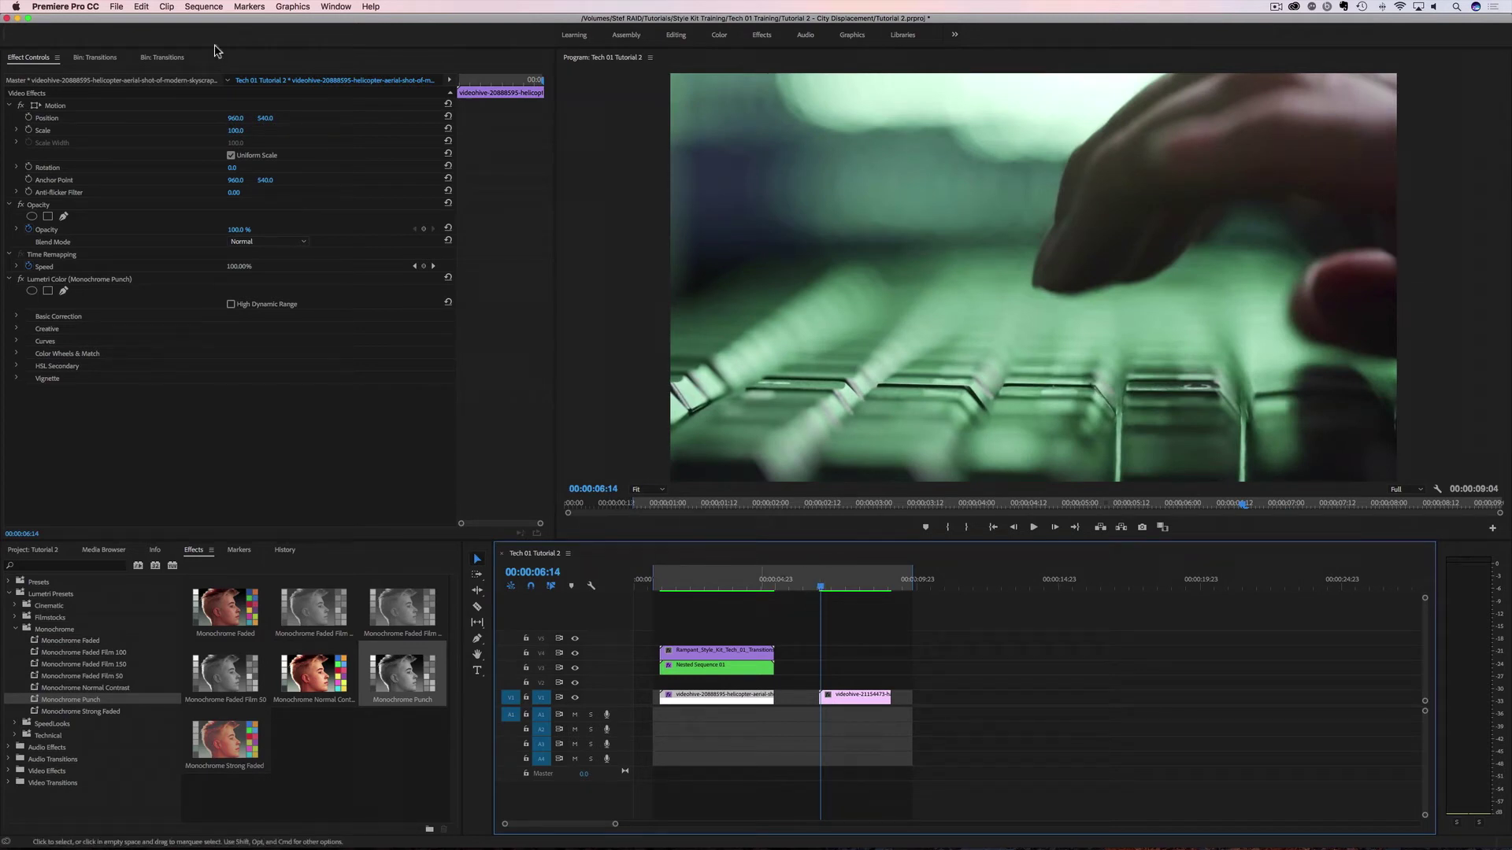
click(159, 58)
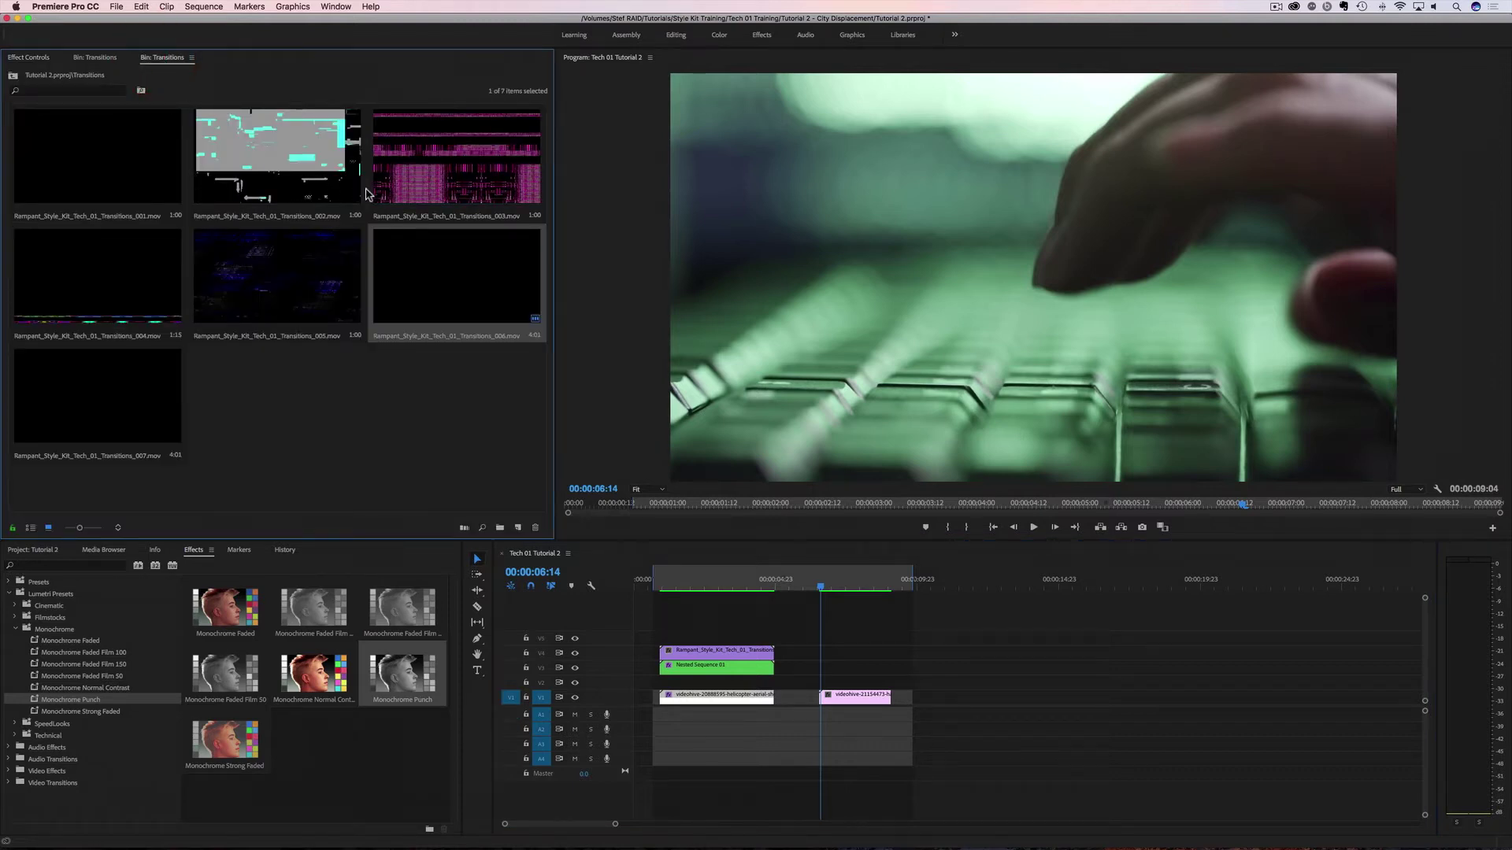
click(407, 175)
drag(391, 166, 830, 652)
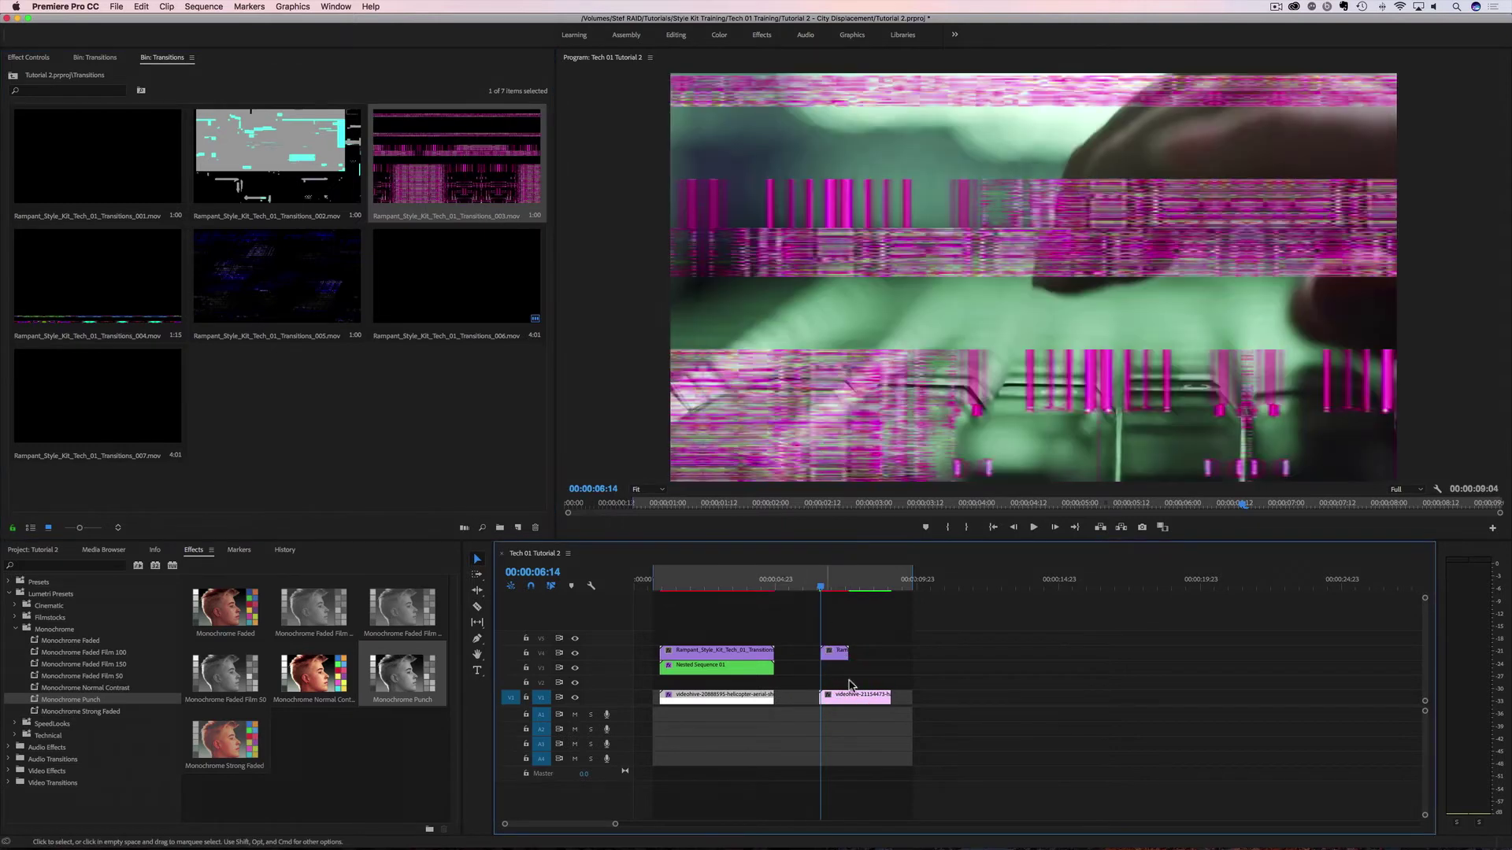
- Play and scrub through the glitch transition over the typing-hands clip, stopping at 00:00:07:00
click(815, 590)
key(space)
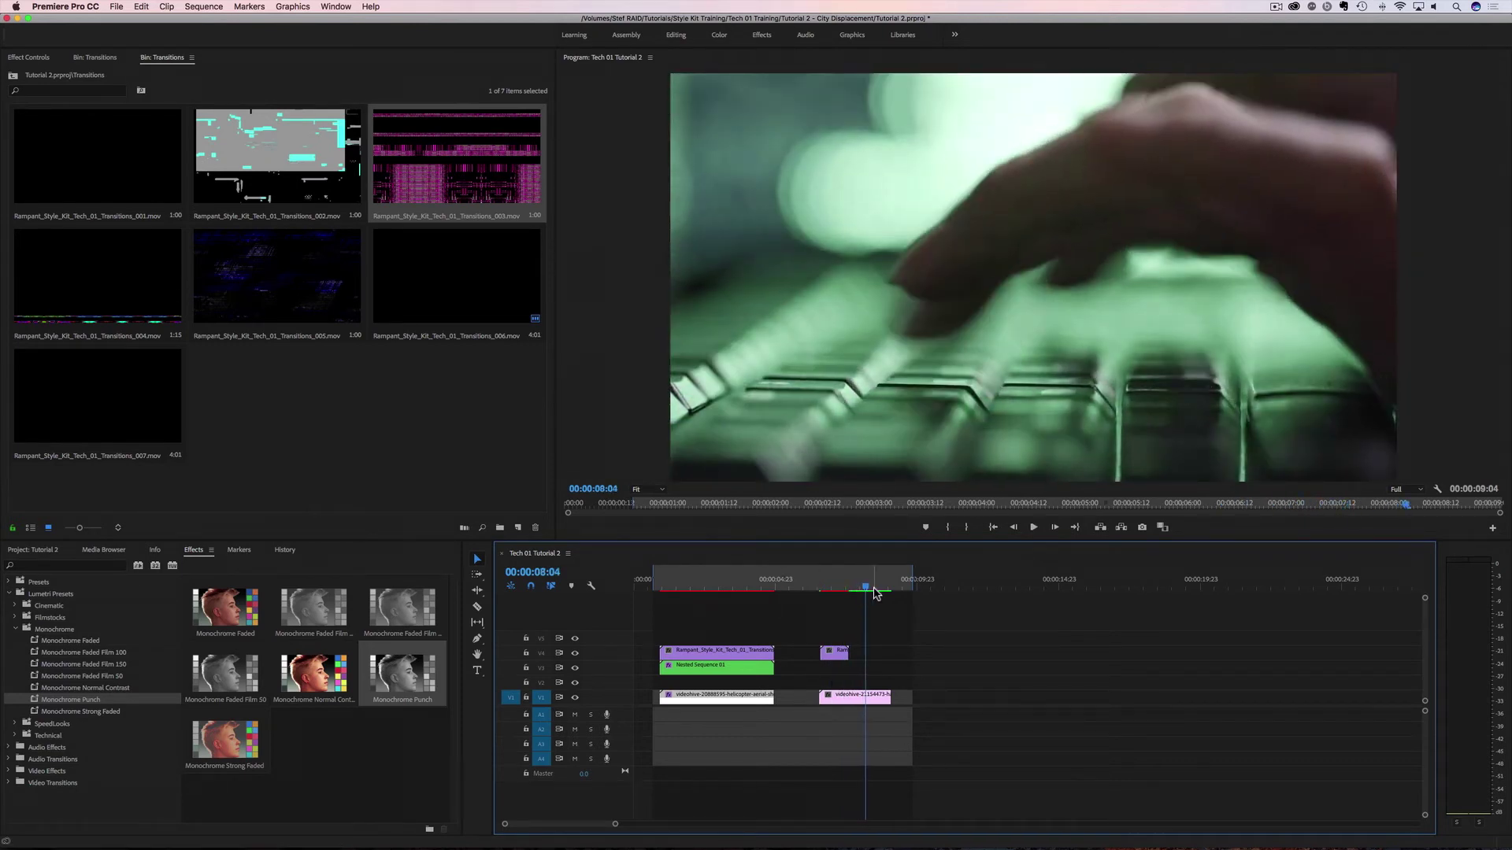
click(832, 592)
drag(834, 596, 831, 597)
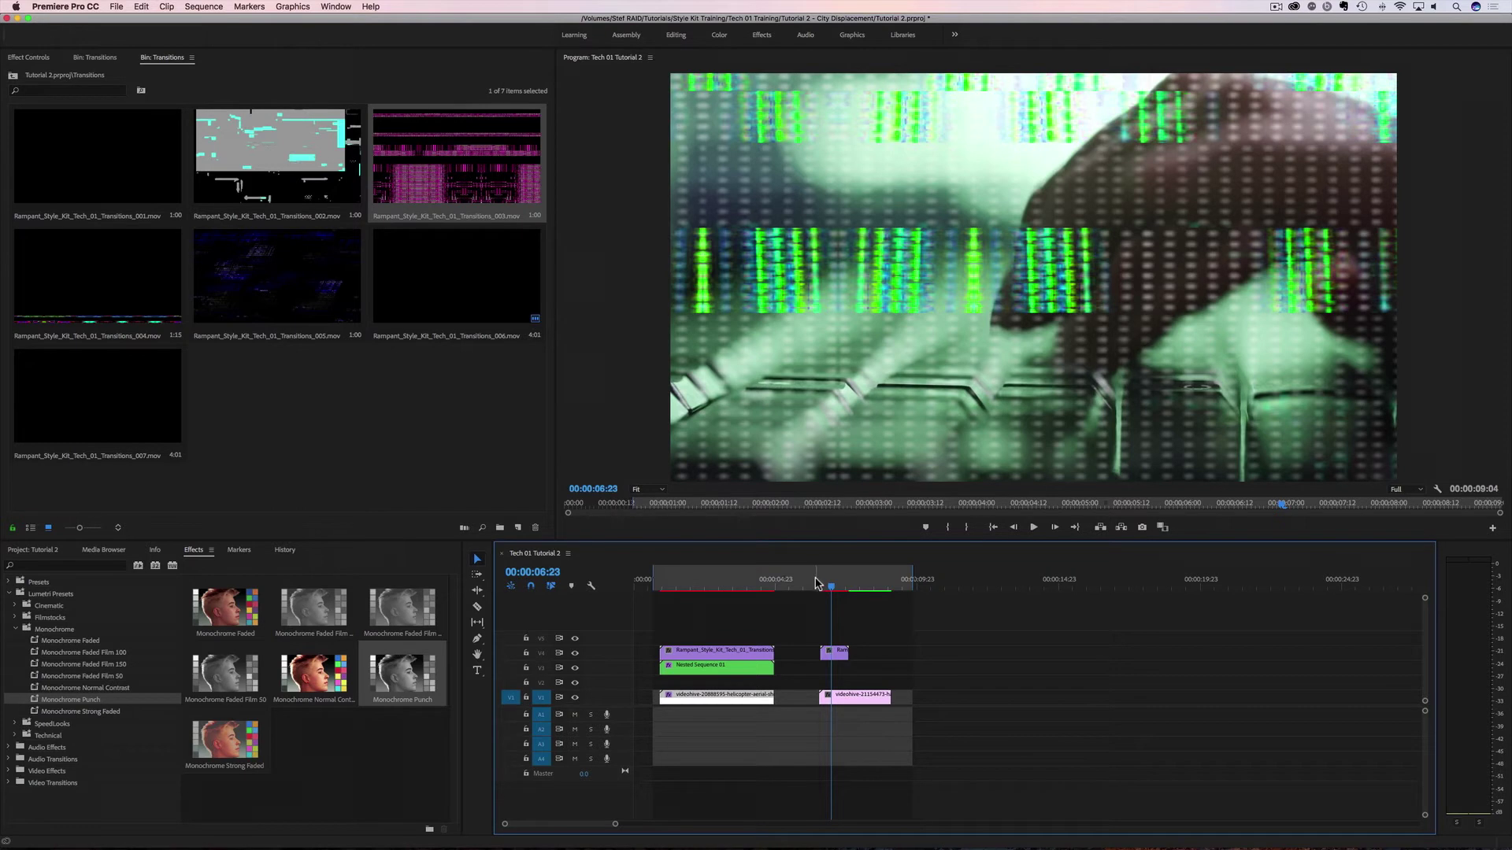
mouse_move(836, 589)
mouse_down()
mouse_move(804, 594)
mouse_move(833, 592)
mouse_up()
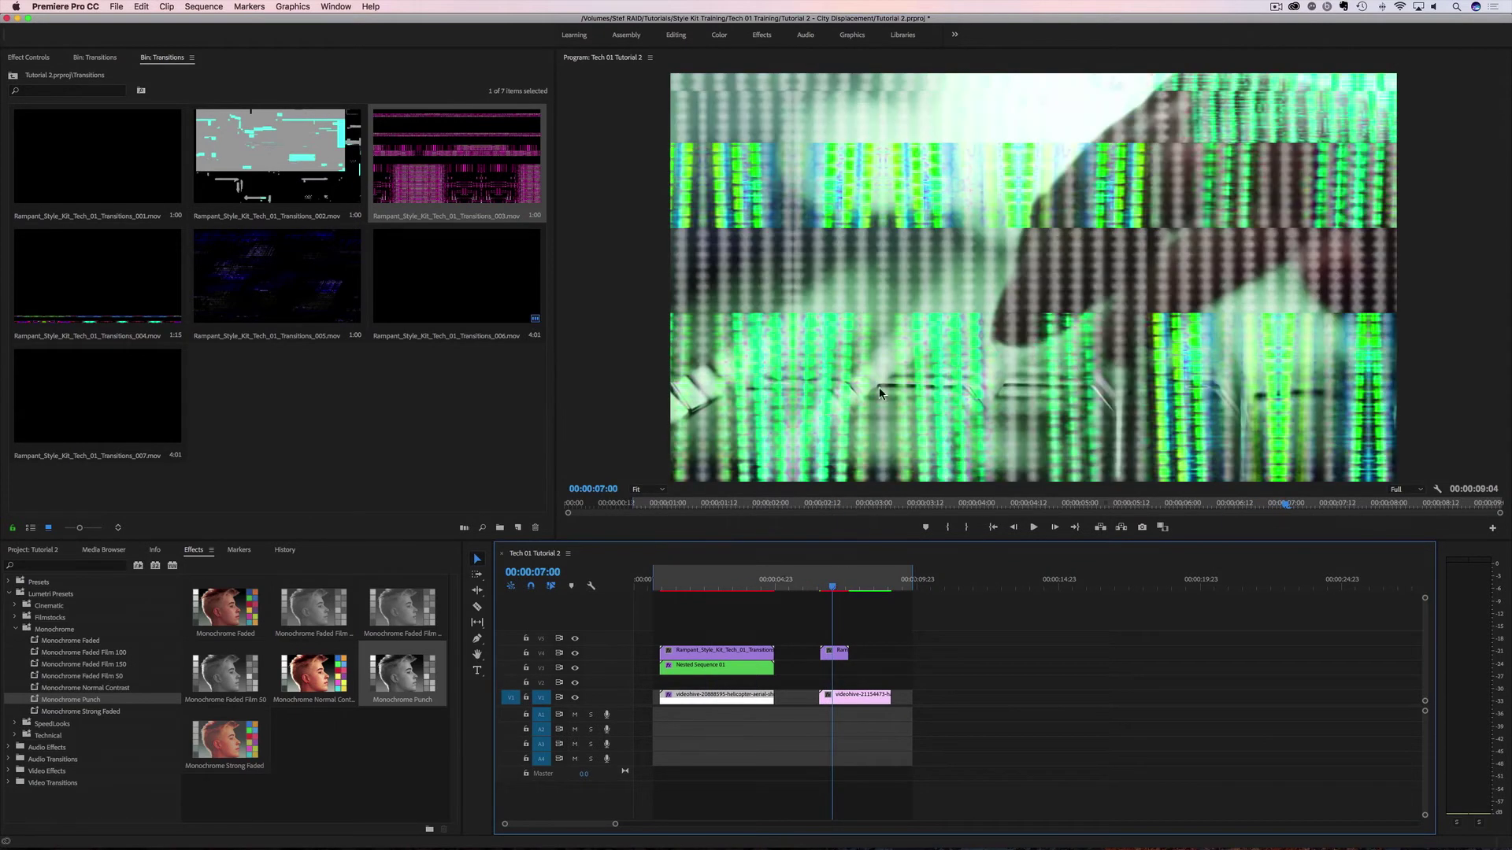
drag(839, 584, 833, 592)
- Duplicate the typing-hands clip onto track V3, setting the copy's scale to 131 and its position to 821, 567
click(840, 697)
drag(843, 703, 840, 670)
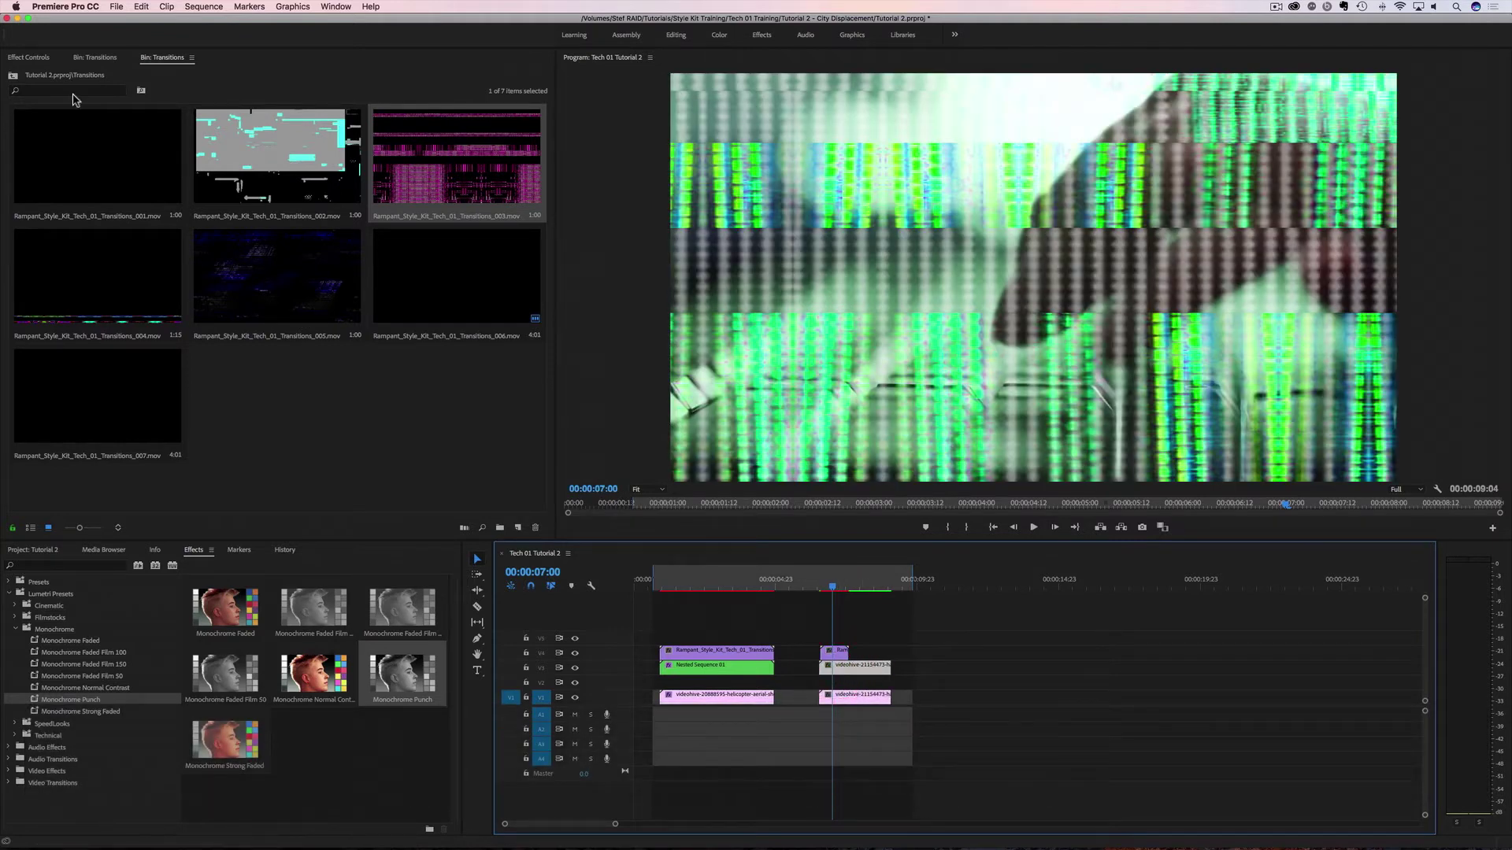
click(25, 58)
drag(236, 130, 287, 117)
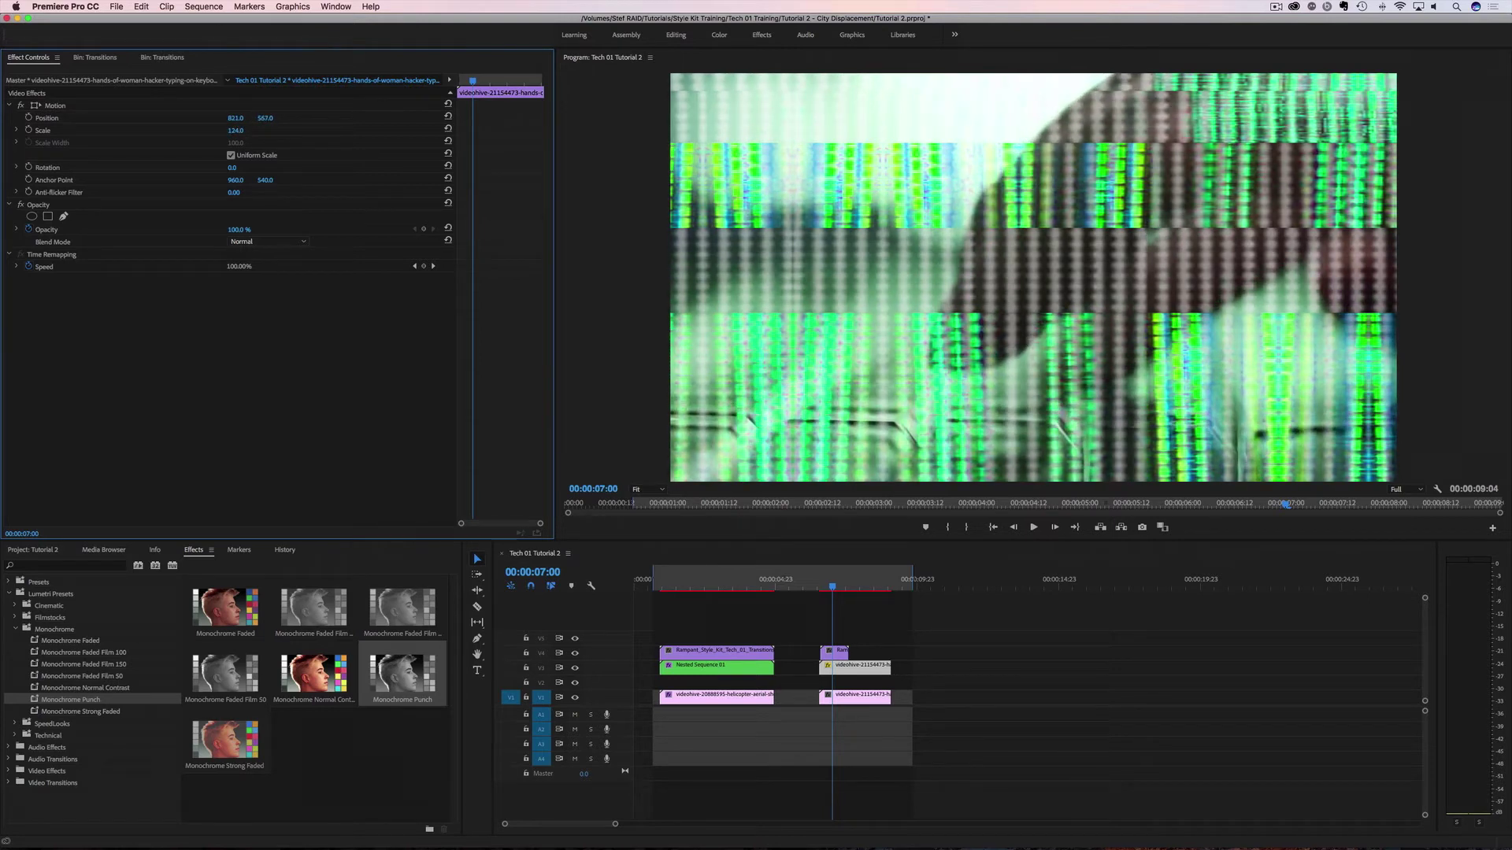
drag(235, 130, 241, 130)
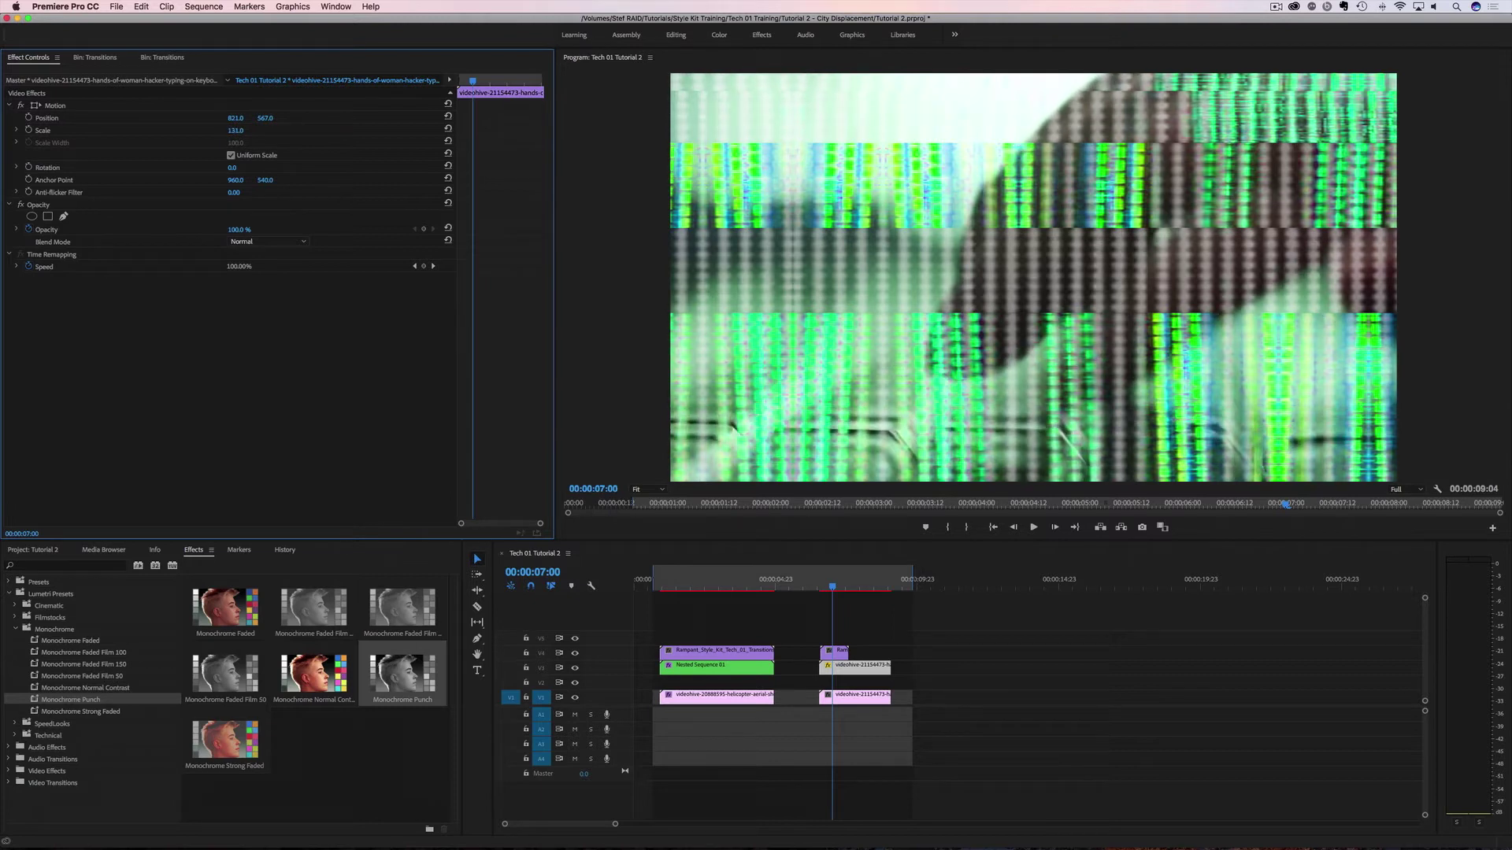
- Nest the scaled typing-hands clip copy on V3 under the suggested name
right_click(853, 674)
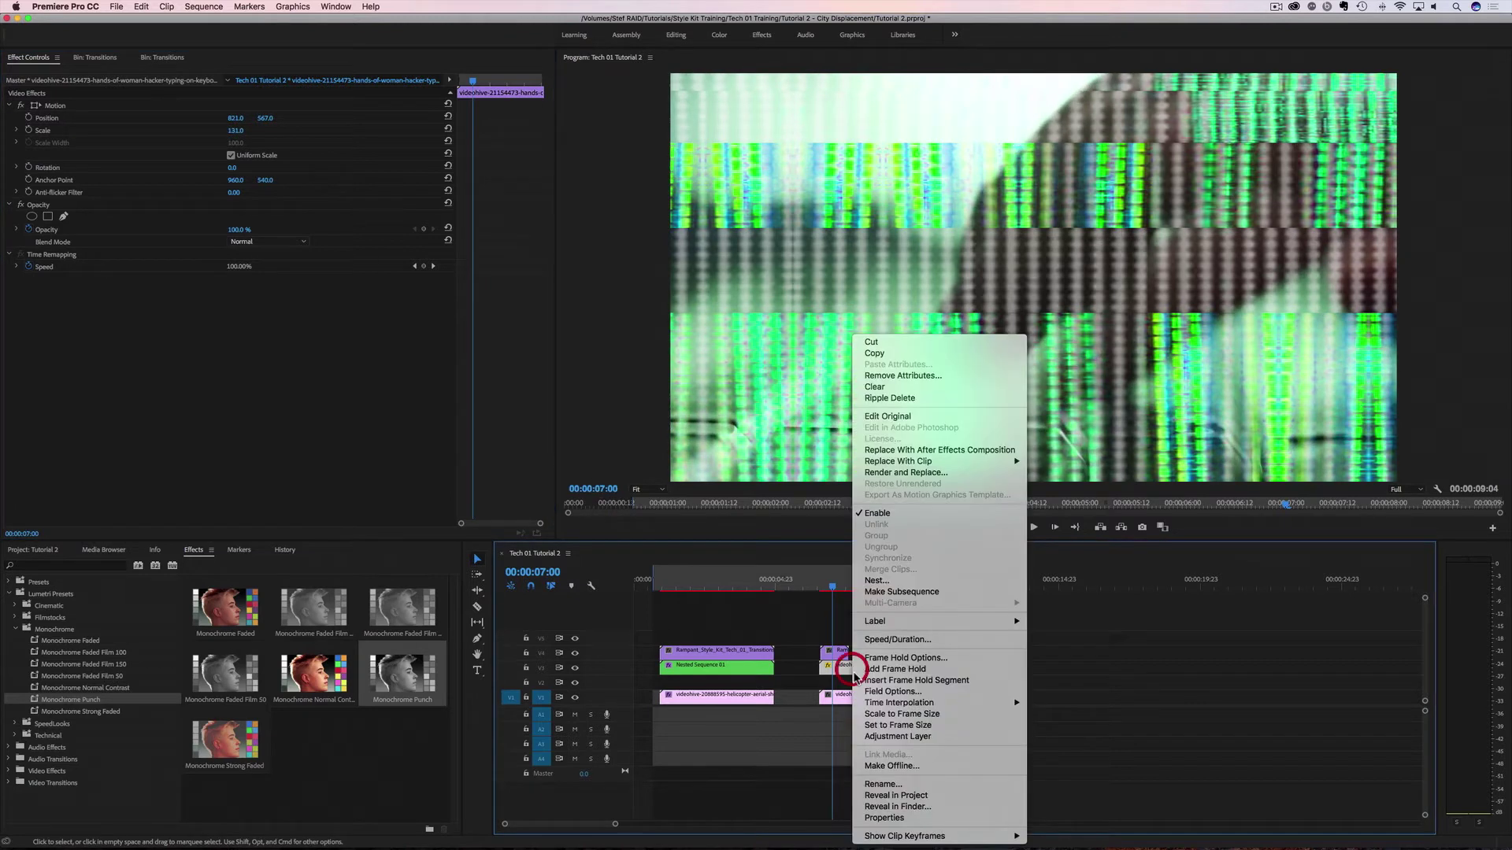
click(879, 582)
key(Return)
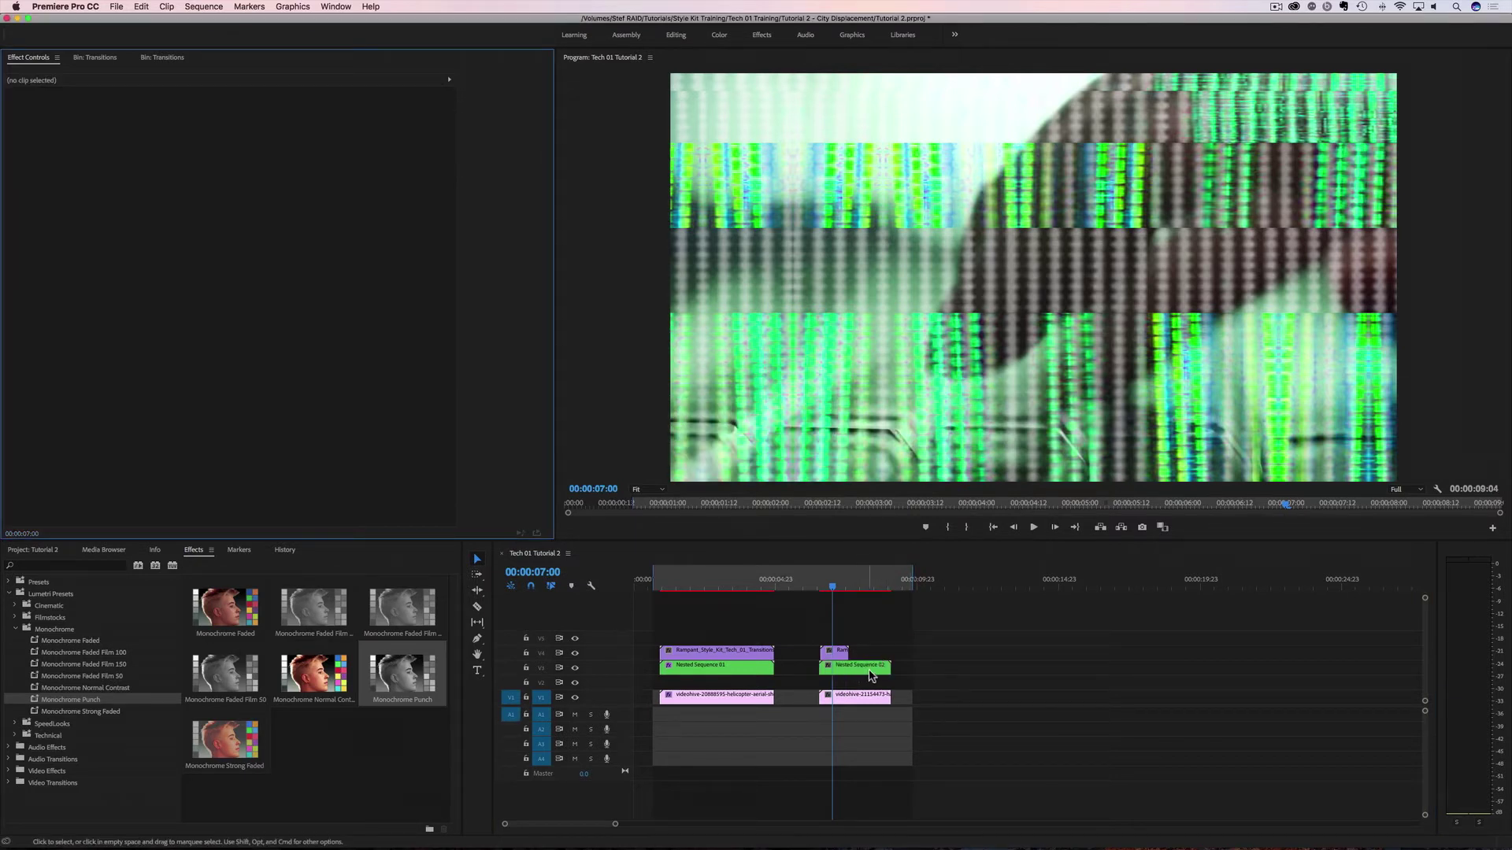
- Apply the Track Matte Key effect to the nested typing-hands sequence on V3, using Video 4 as its matte
click(53, 565)
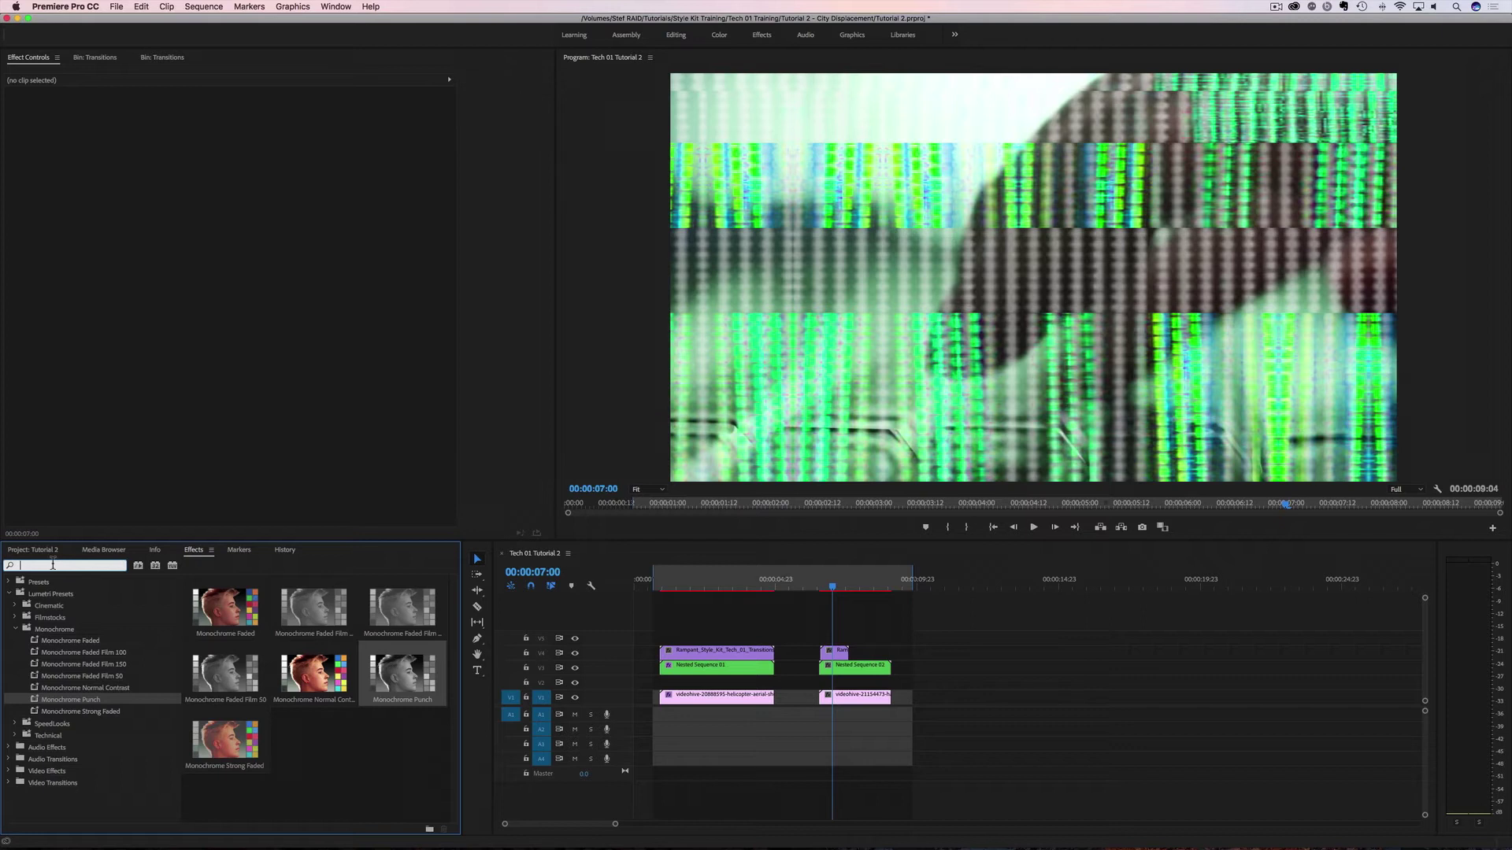
text(track)
drag(54, 656, 849, 668)
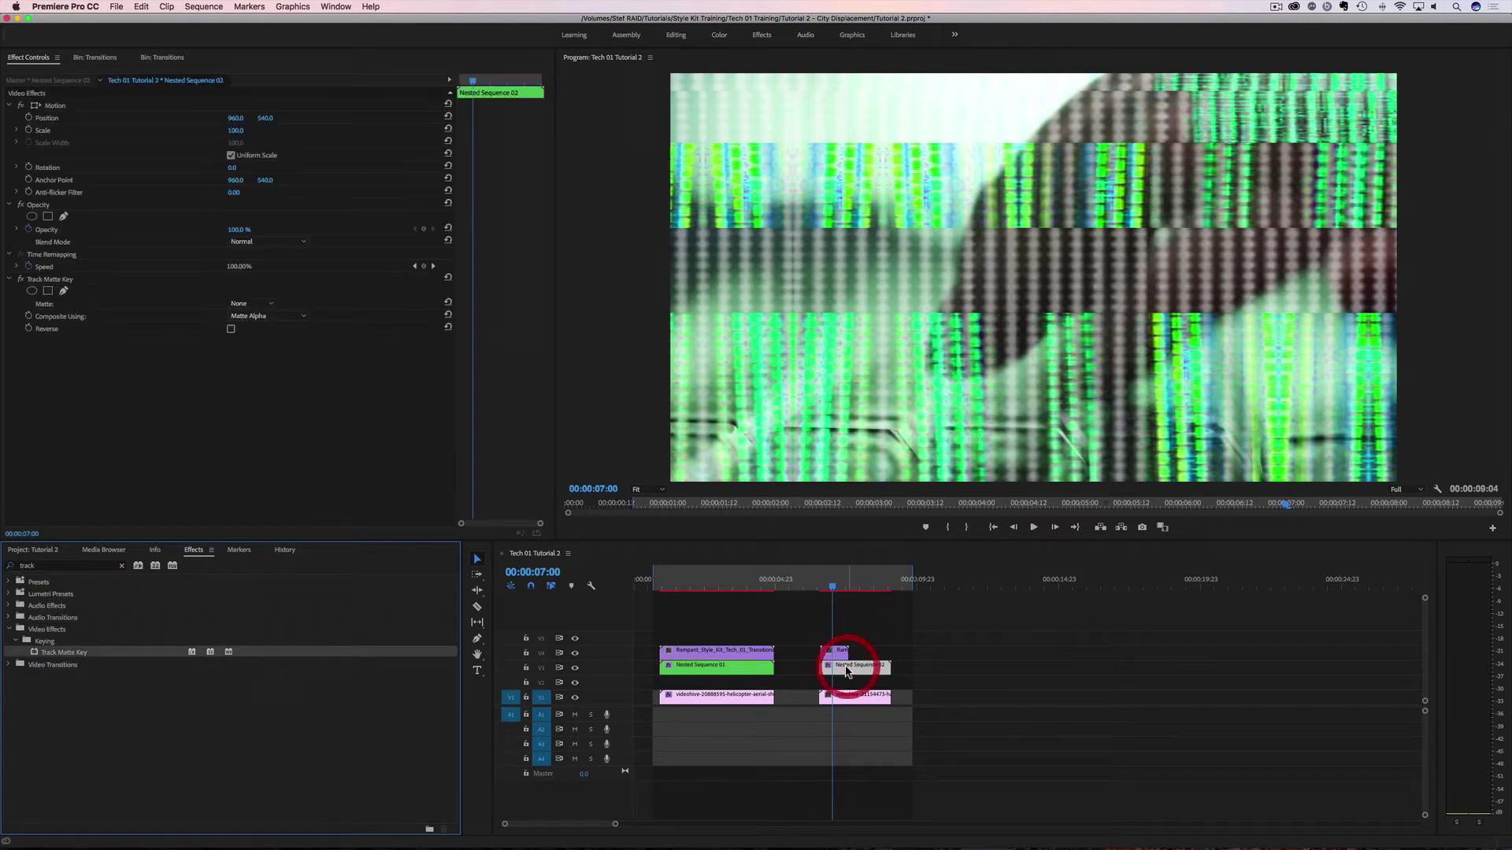
click(257, 306)
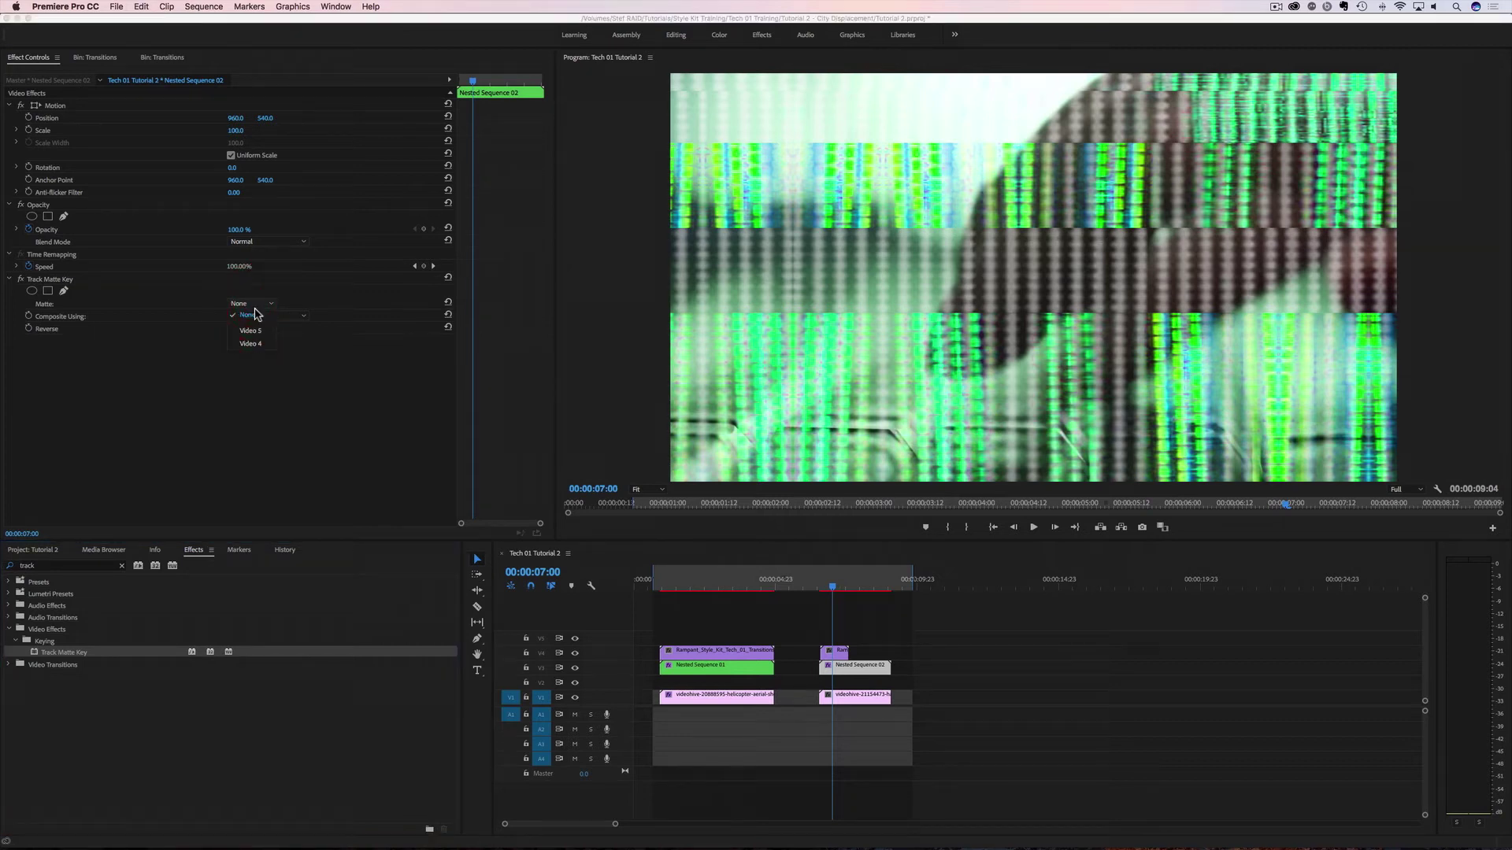
click(253, 344)
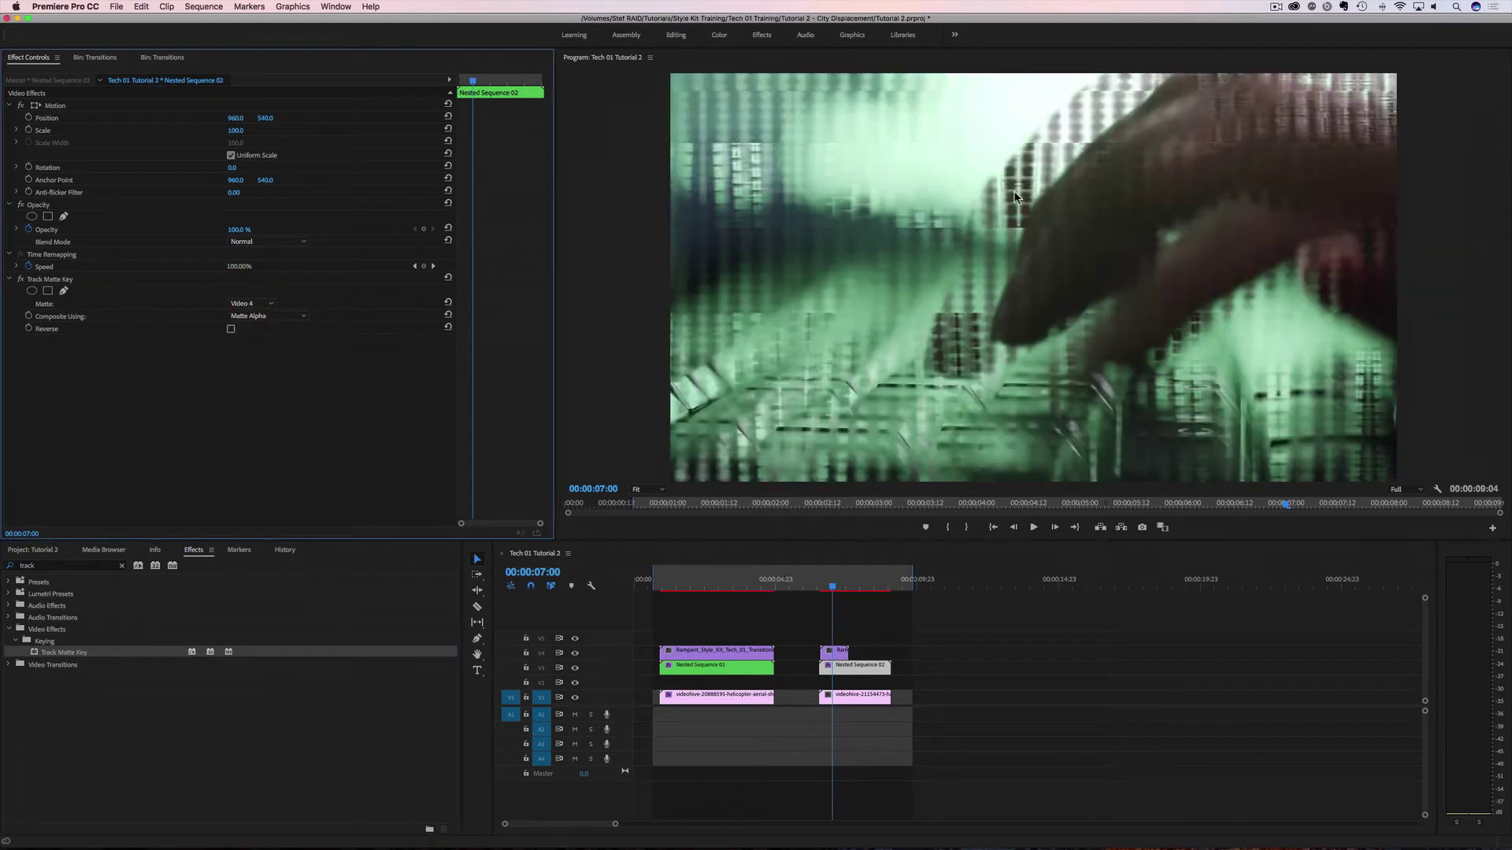
key(alt+super+z)
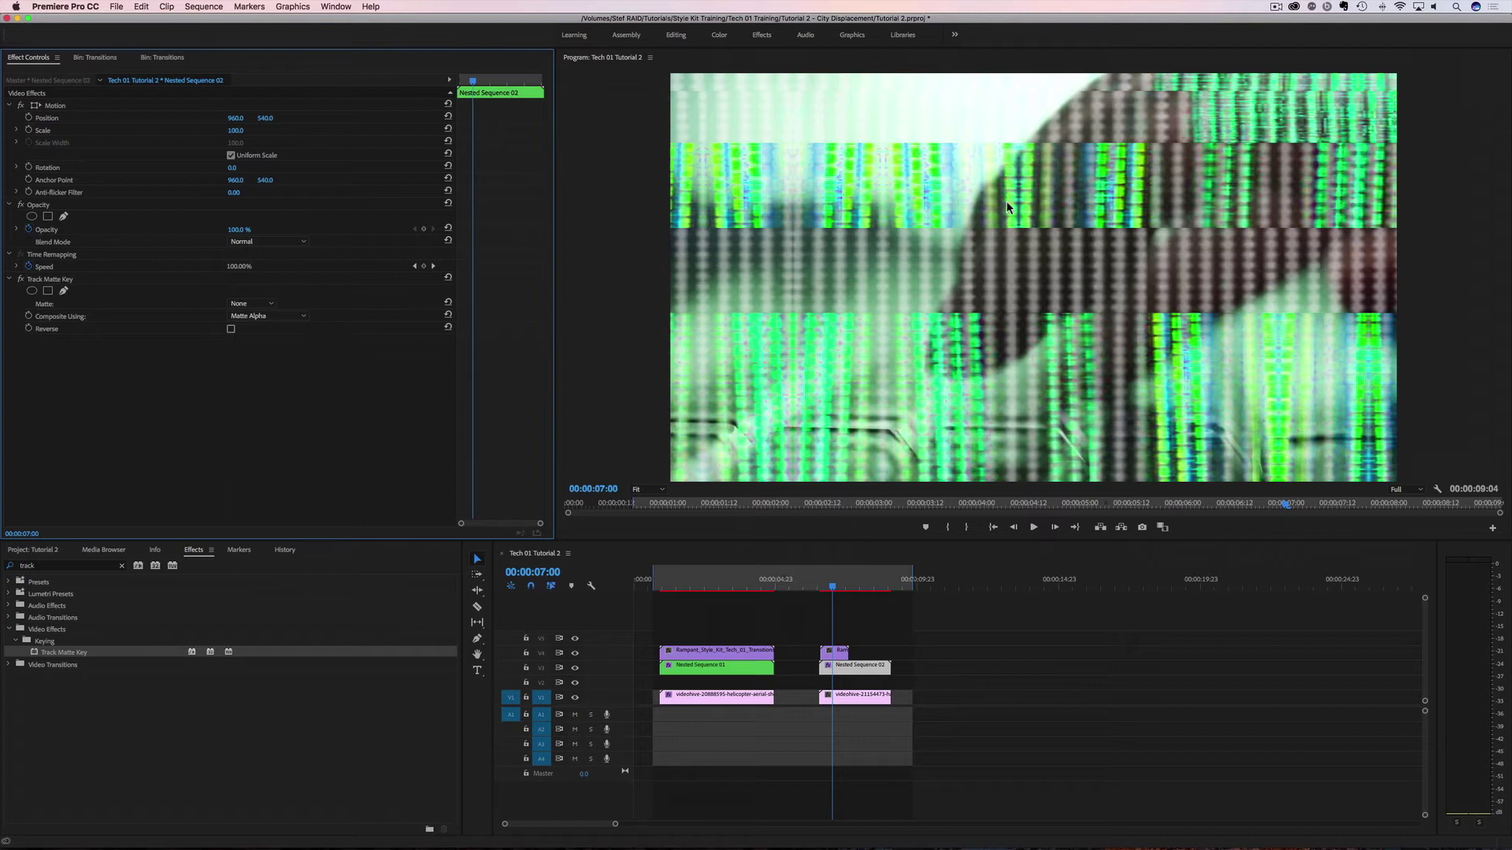
click(250, 304)
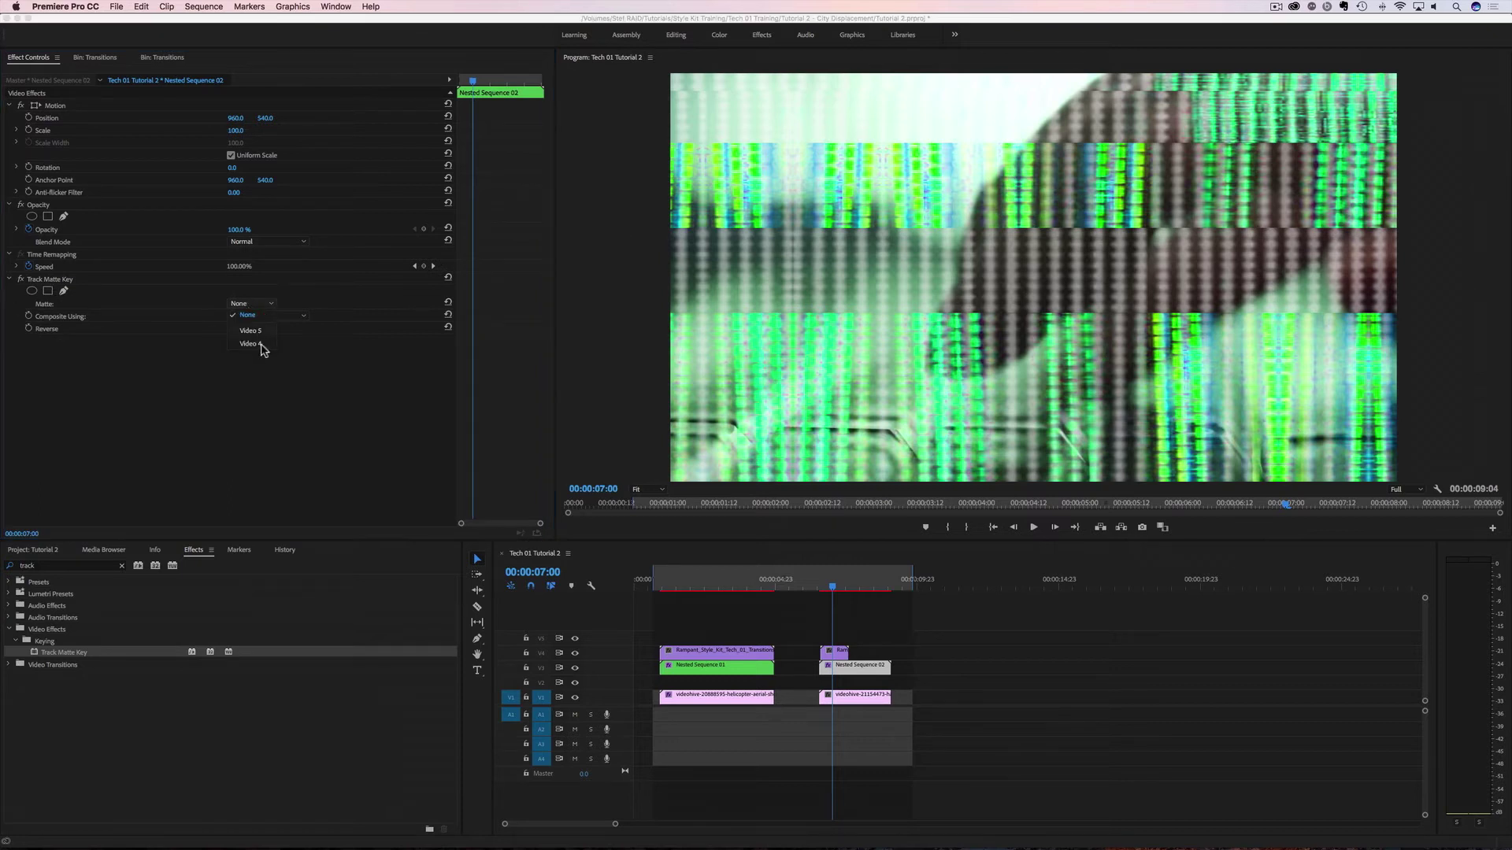
click(254, 347)
- Play the displacement effect over the typing-hands clip and examine the frame at 00:00:07:00
drag(837, 583, 811, 588)
key(space)
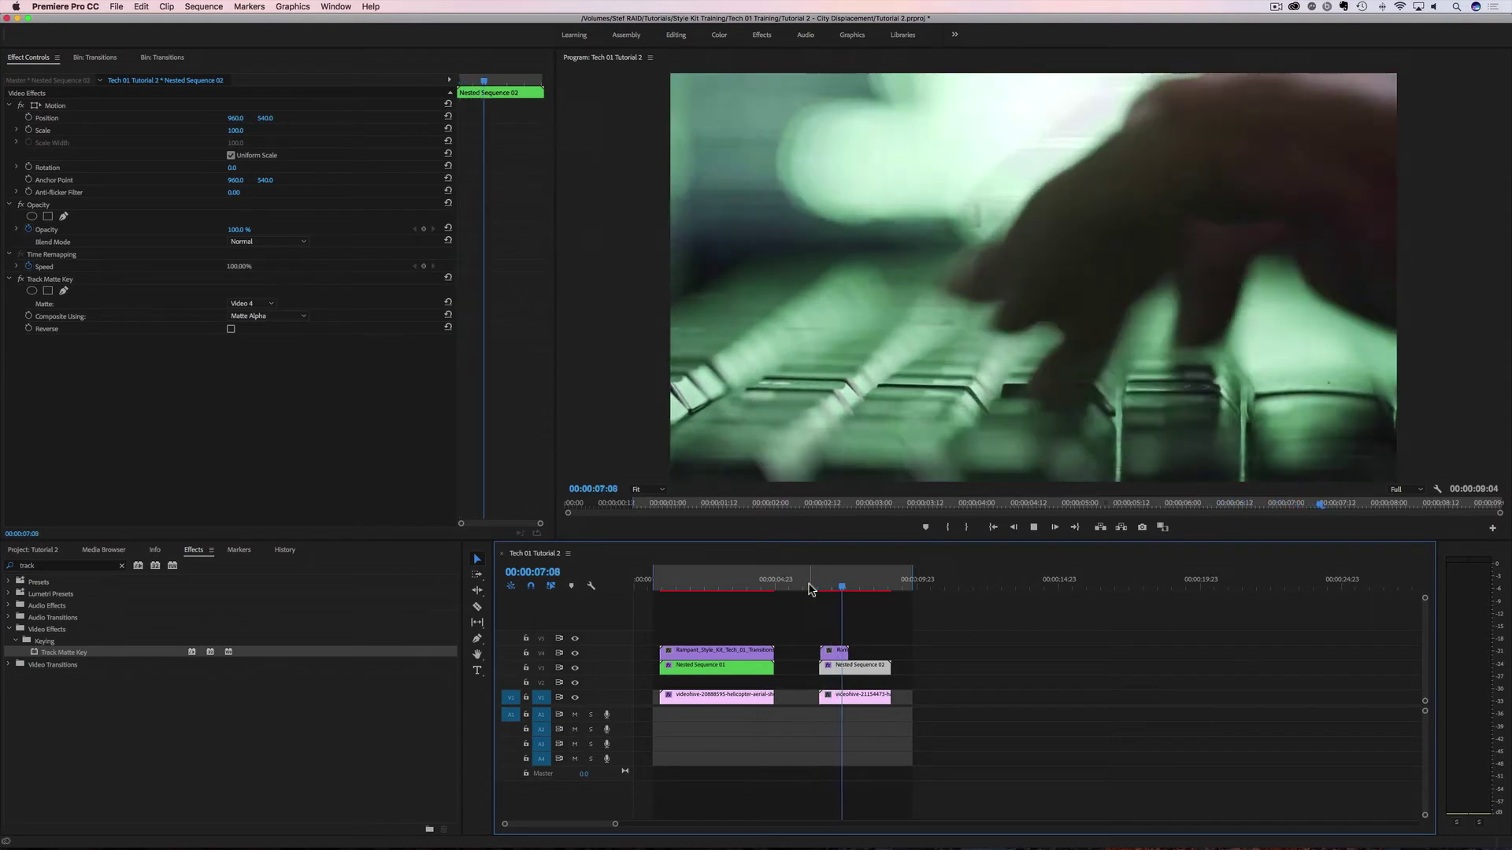
key(space)
drag(858, 592, 832, 598)
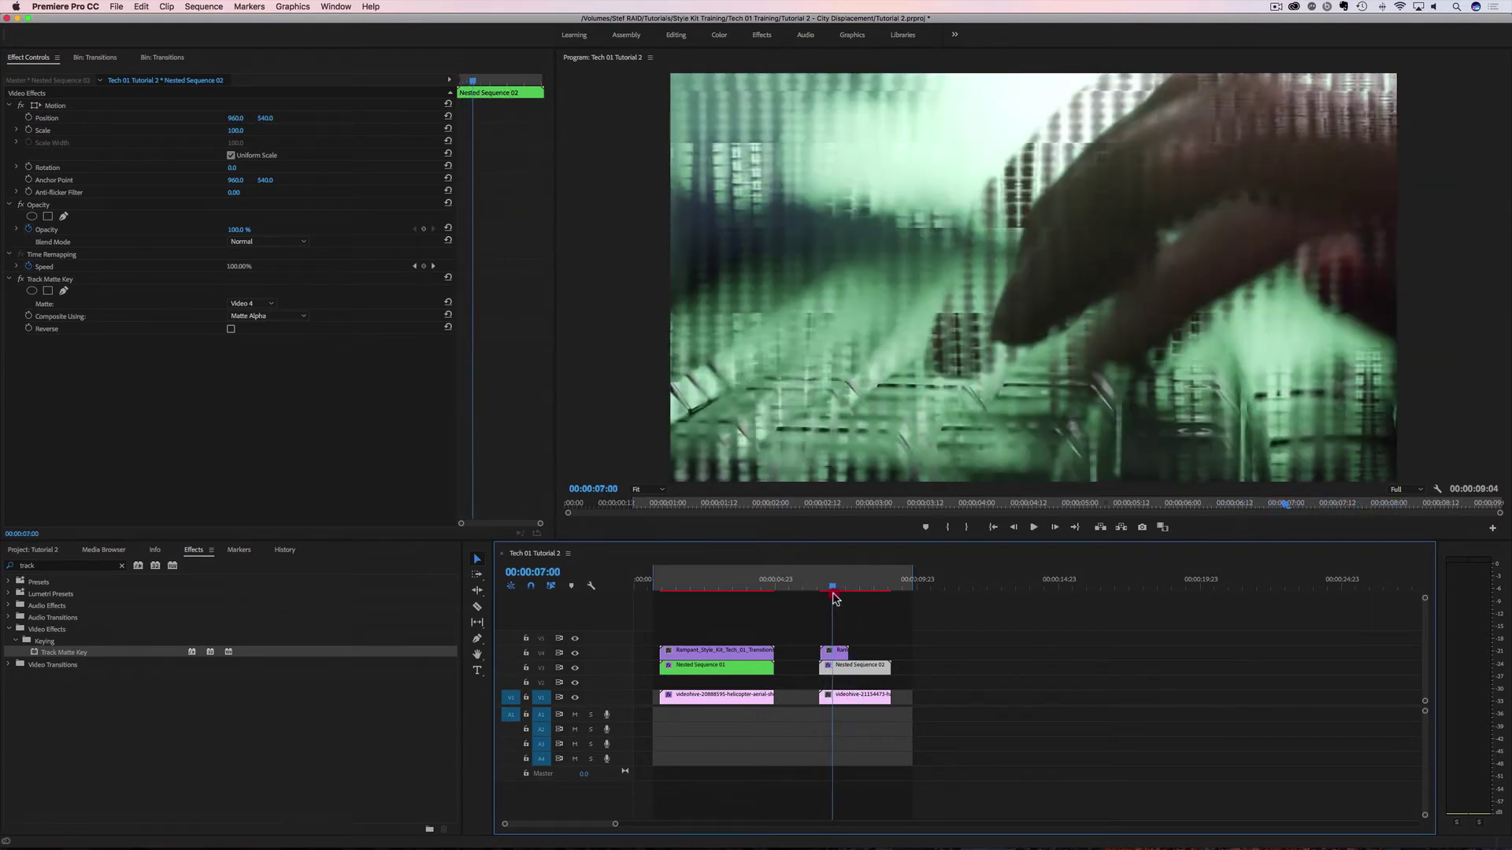
click(833, 599)
drag(830, 592, 832, 592)
drag(830, 592, 832, 592)
- Duplicate the glitch transition clip along V4 over the second half of the typing-hands clip and play both displacements
click(836, 653)
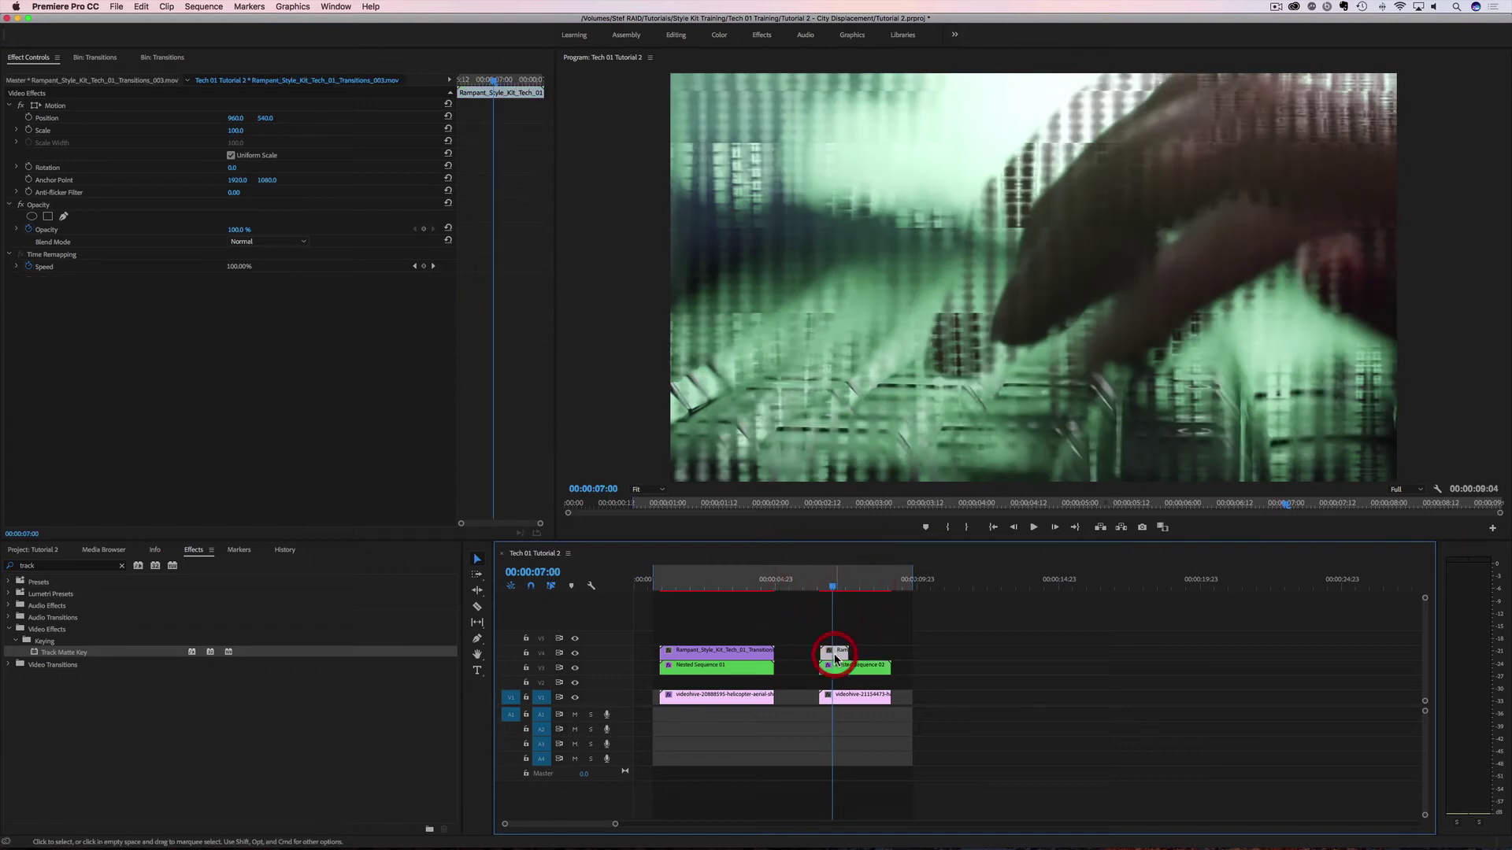
drag(838, 656, 866, 651)
click(860, 586)
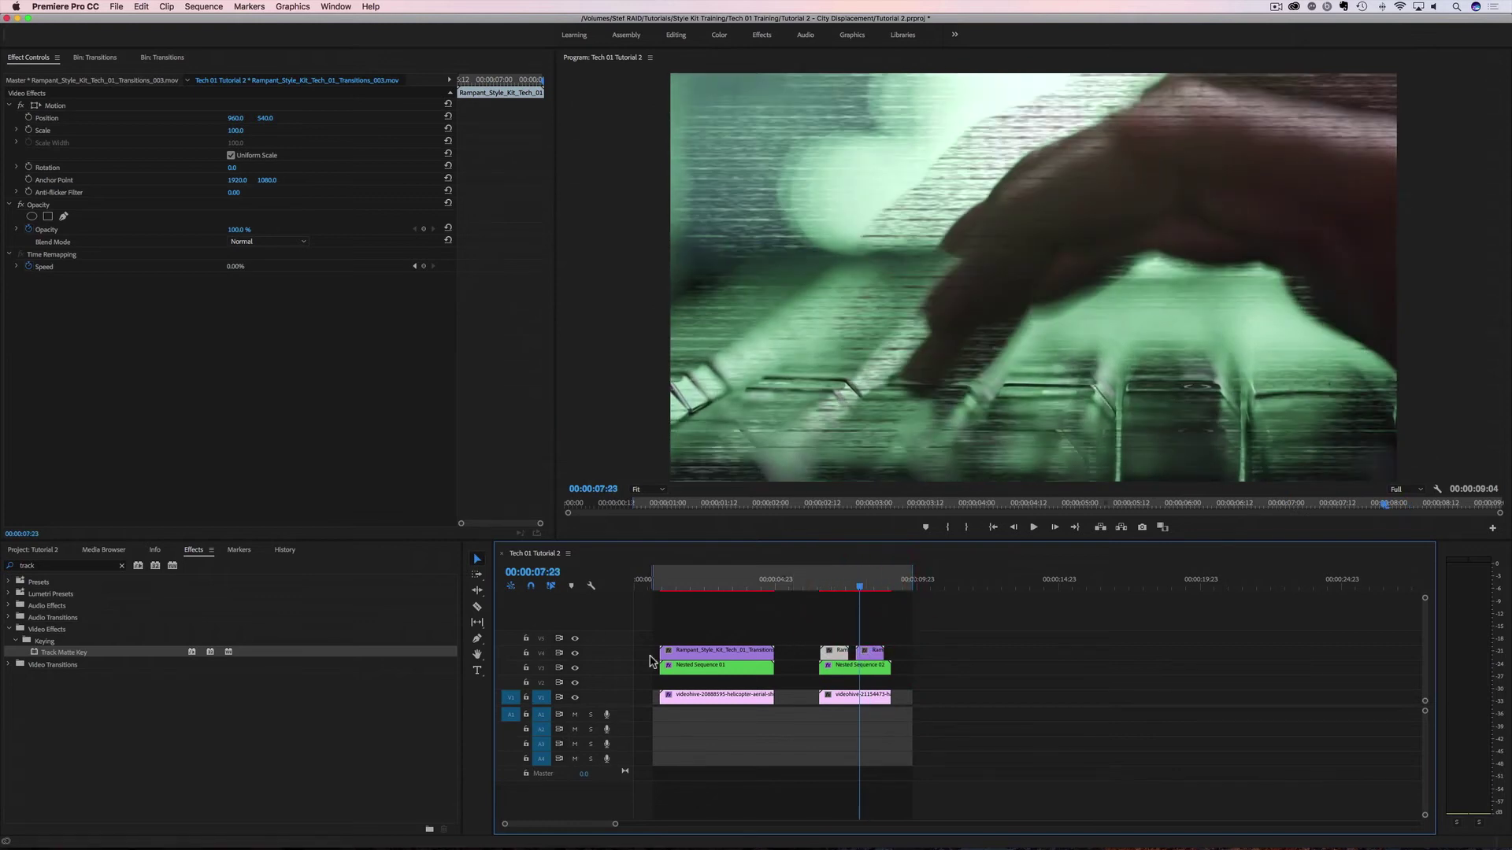
click(876, 674)
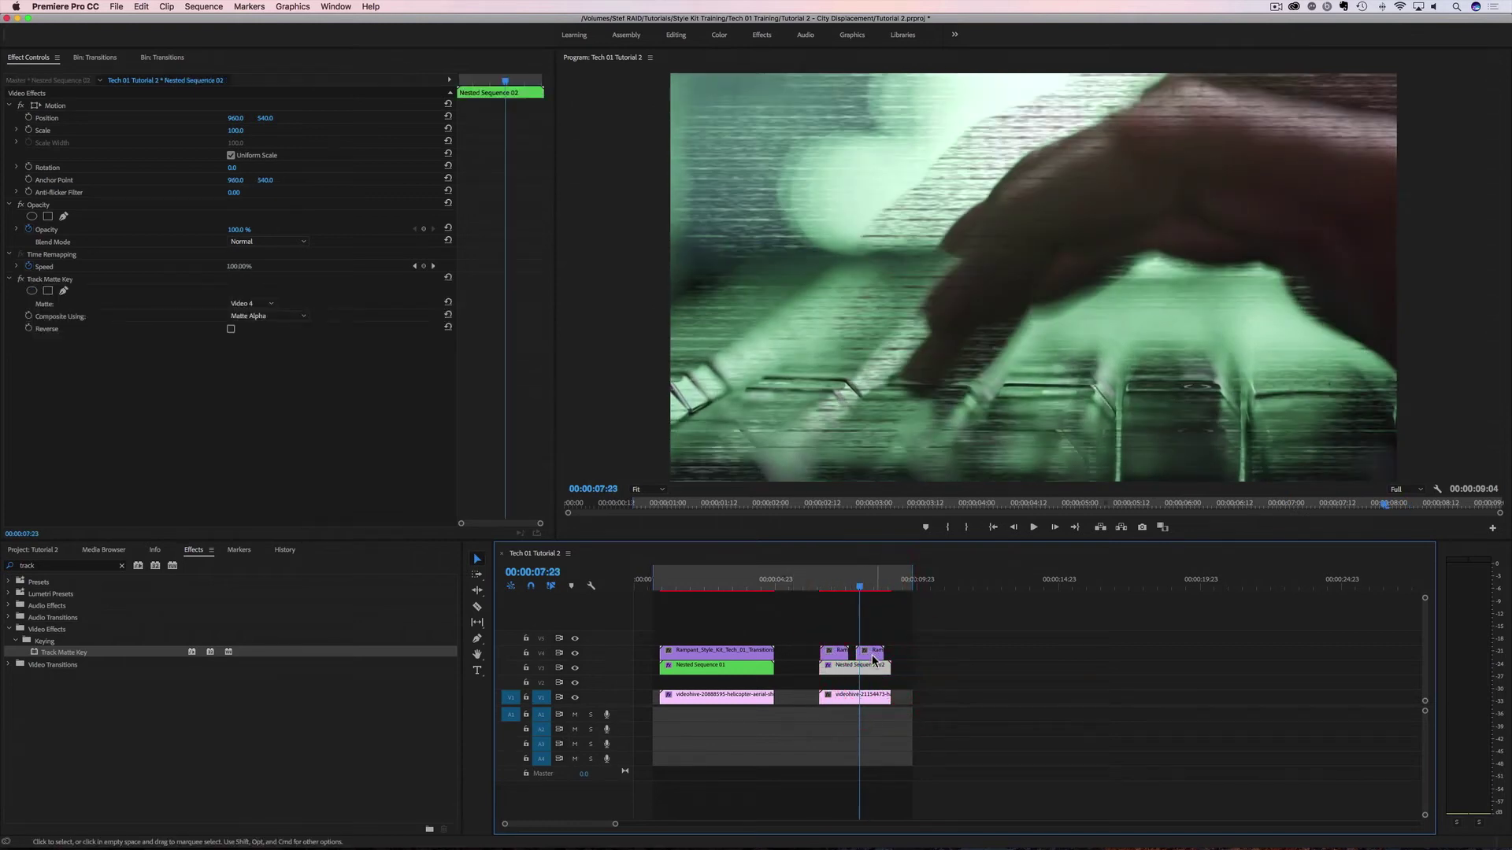
click(814, 589)
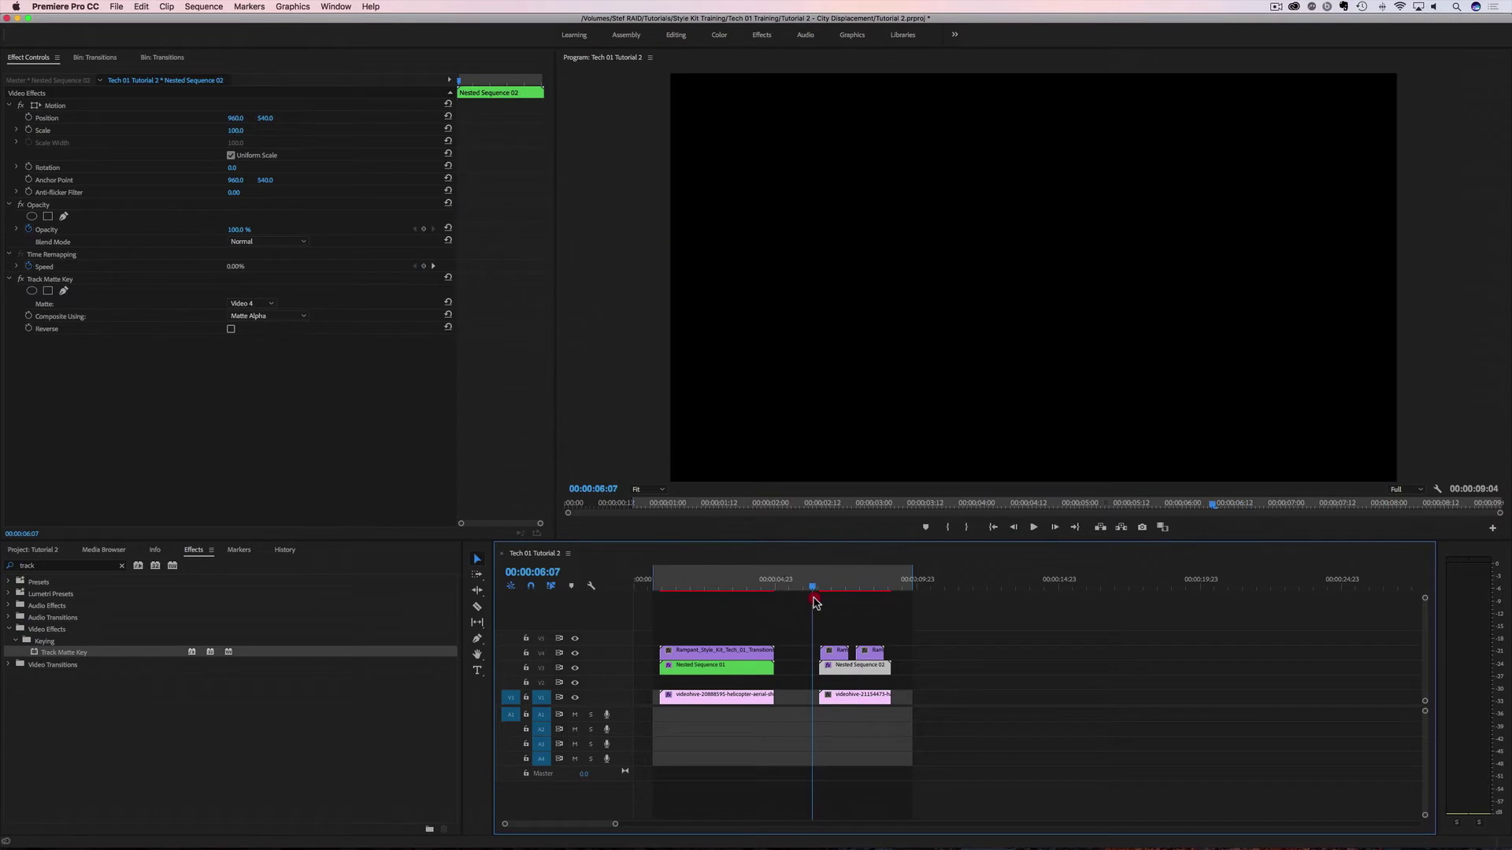
key(space)
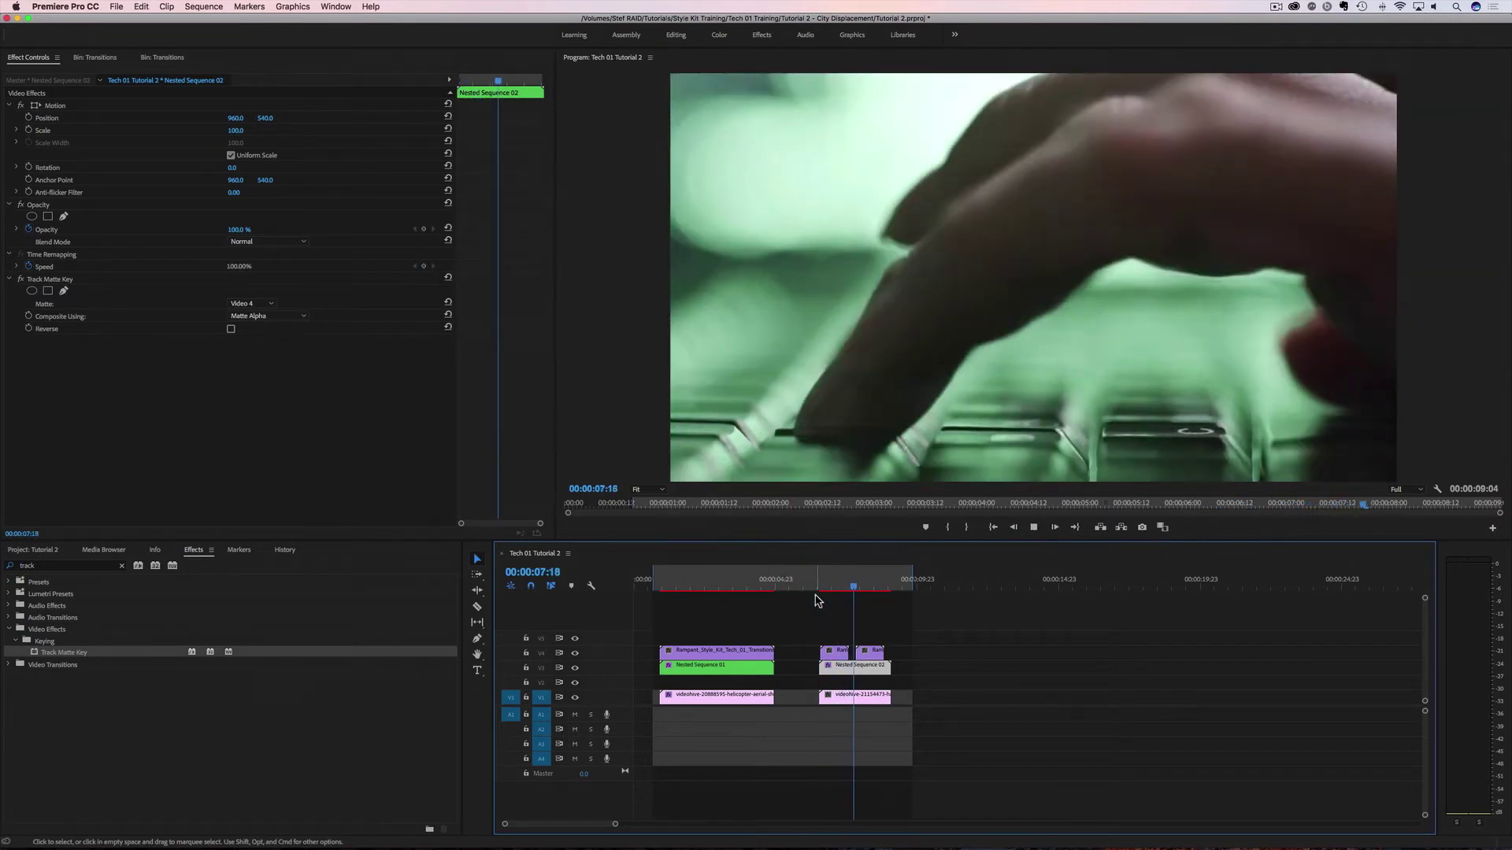
mouse_move(874, 589)
mouse_down()
mouse_move(895, 592)
mouse_move(813, 586)
mouse_move(859, 607)
mouse_up()
- Speed up the second glitch transition clip on V4 to shorten it, and play the typing-hands section
click(869, 654)
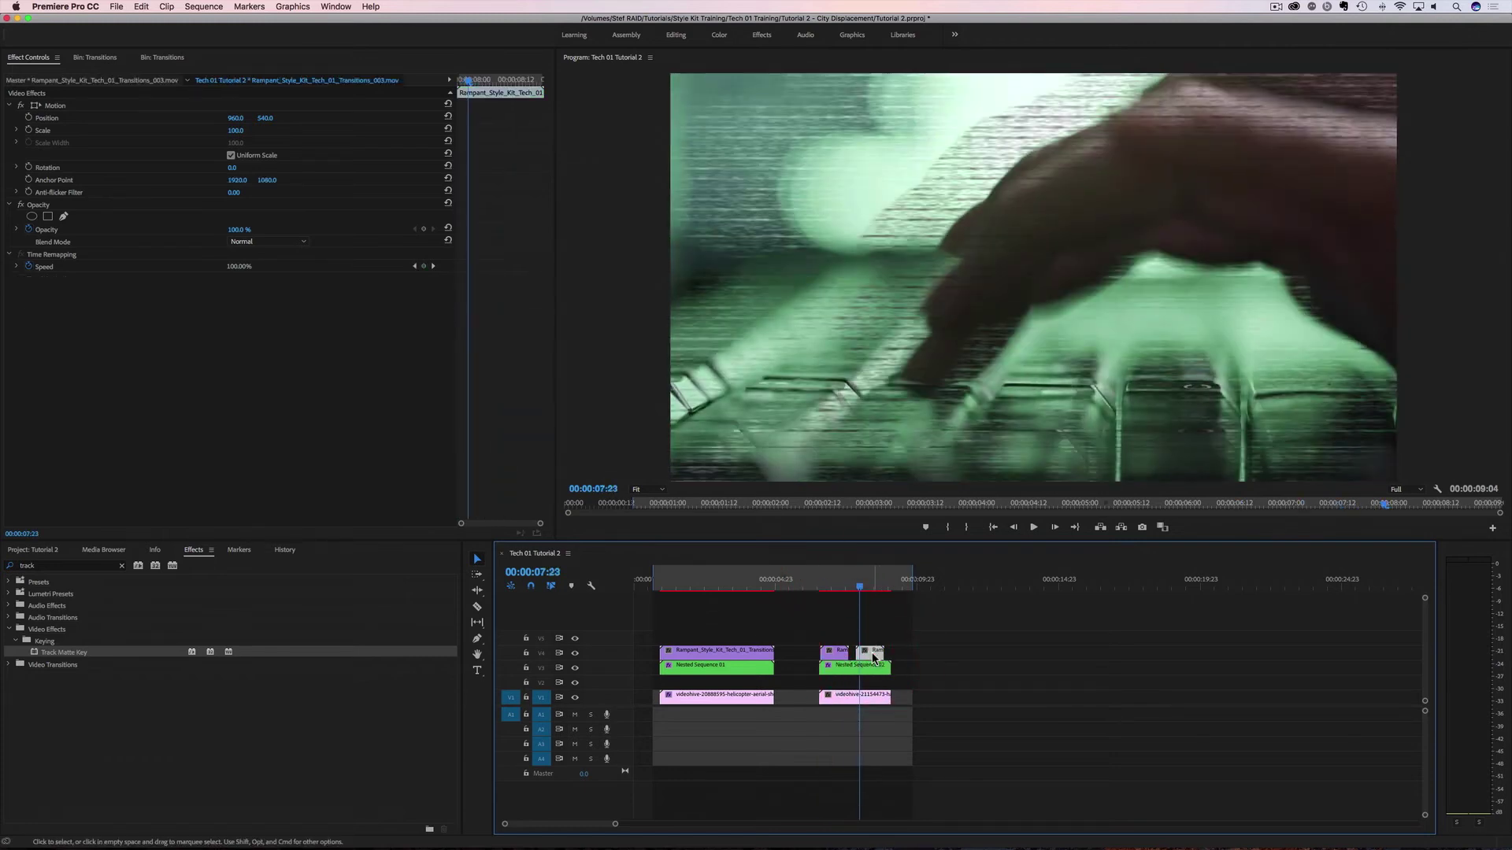
right_click(871, 656)
click(894, 631)
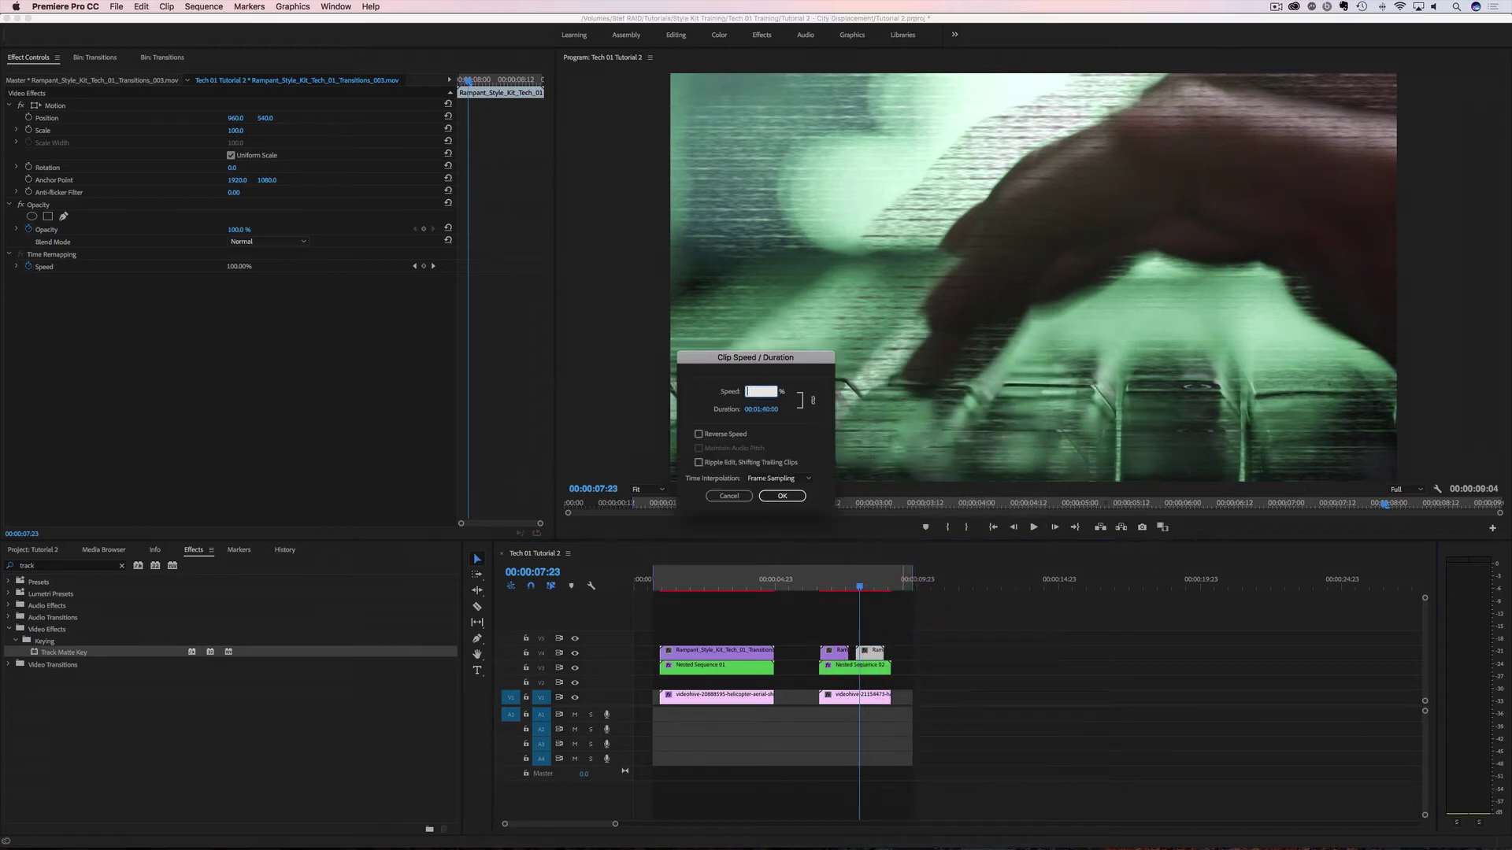
key(Return)
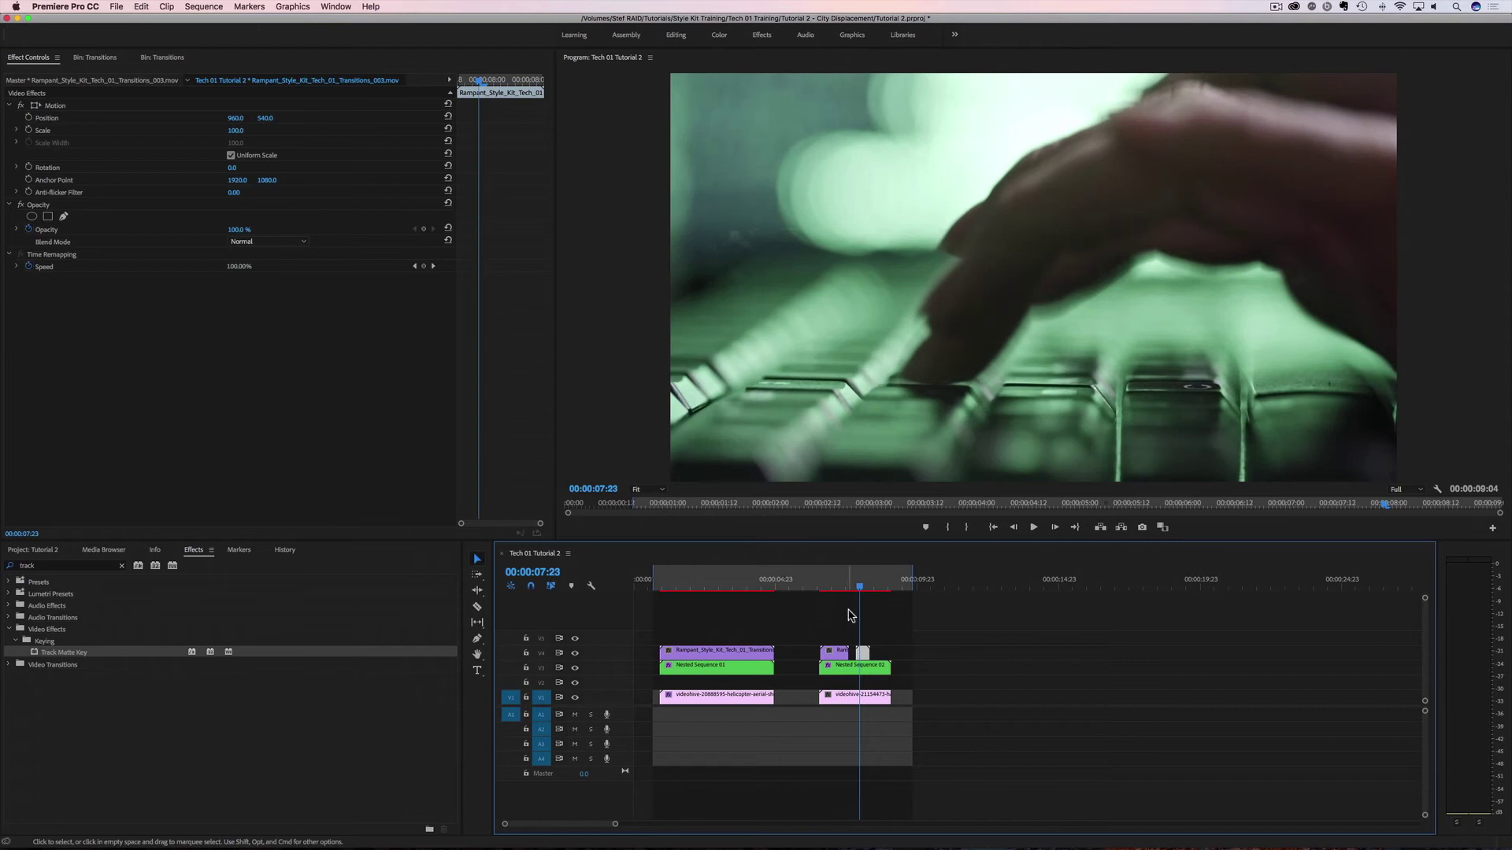
click(820, 596)
key(space)
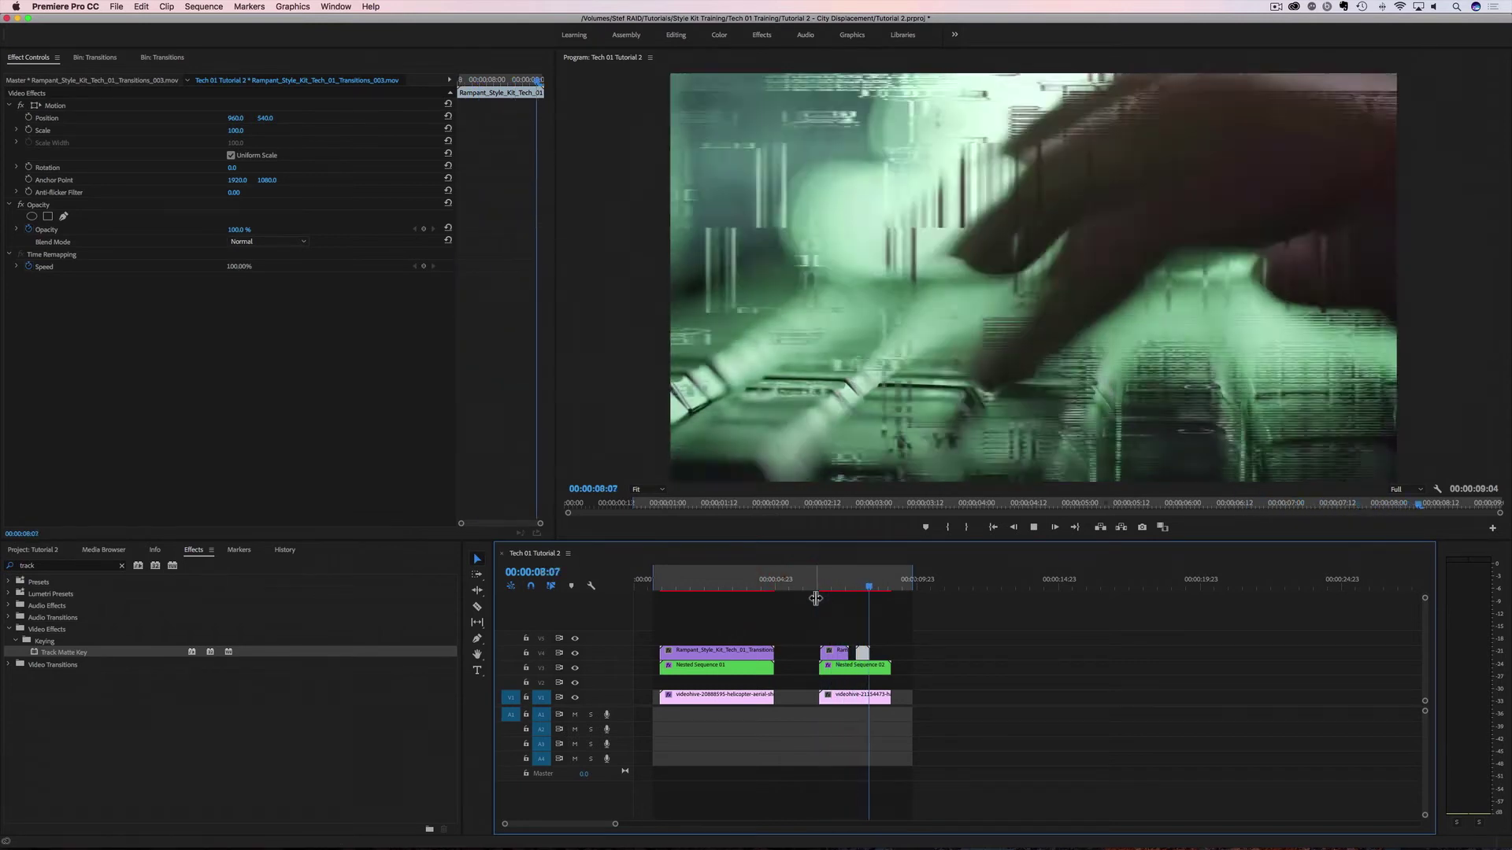
click(856, 592)
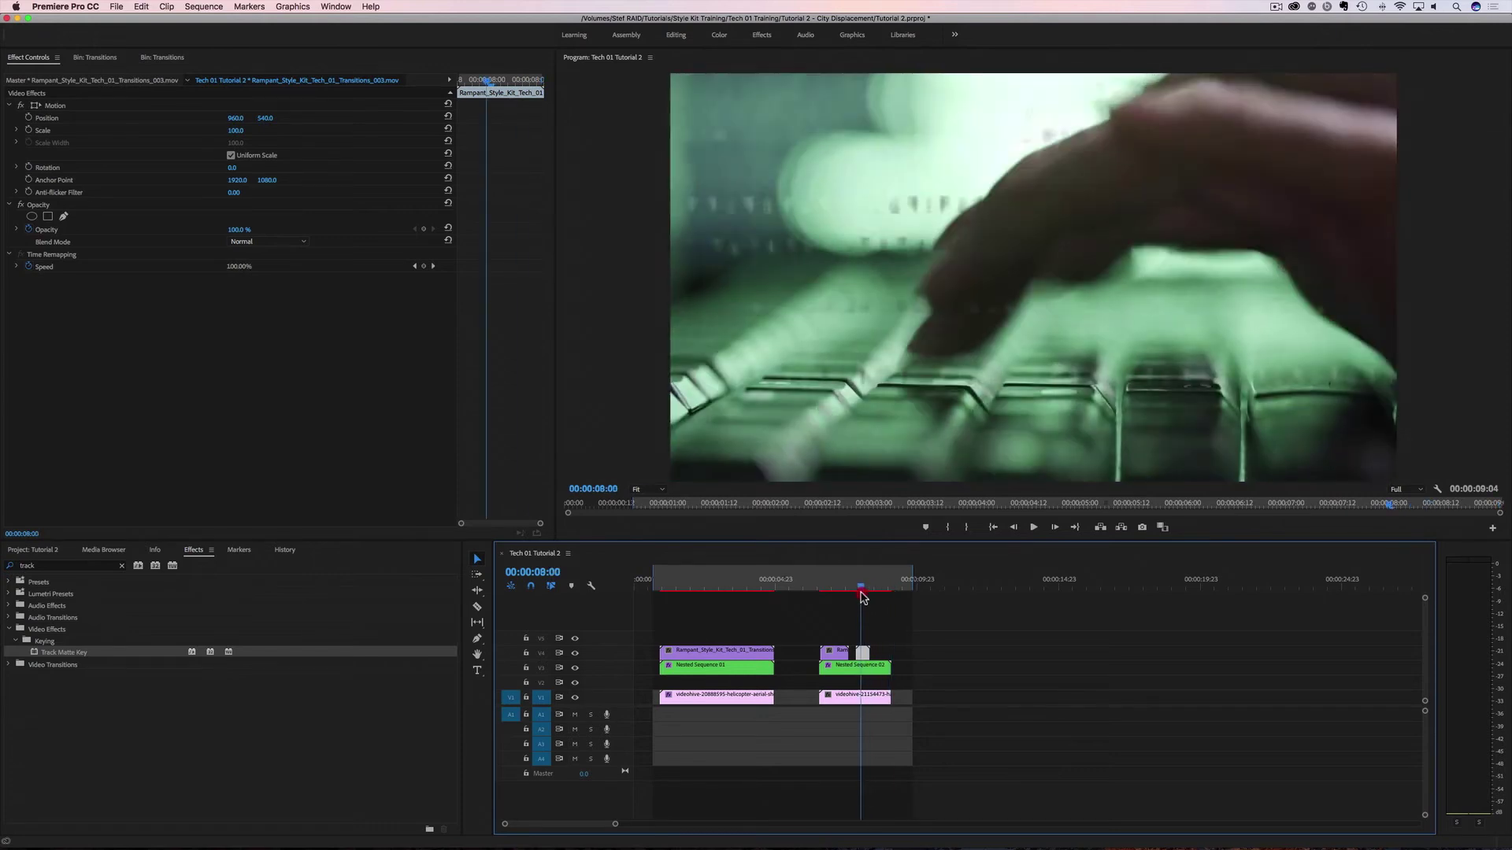
- Shift both V4 transition clips over the typing hands so the first starts at 00:00:06:16, and review the result
drag(857, 598, 823, 592)
click(837, 653)
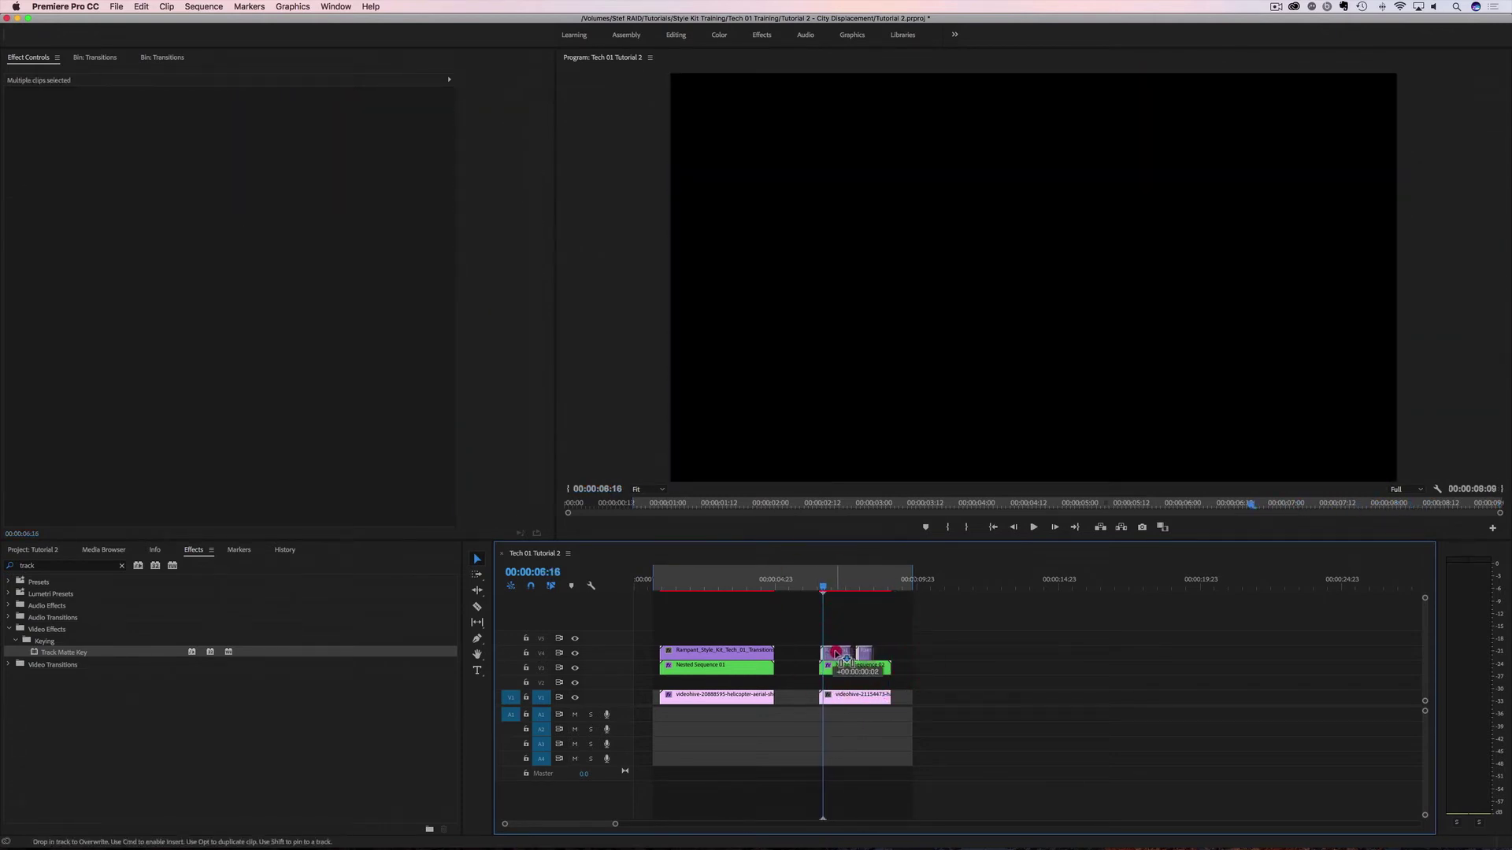
click(819, 592)
key(space)
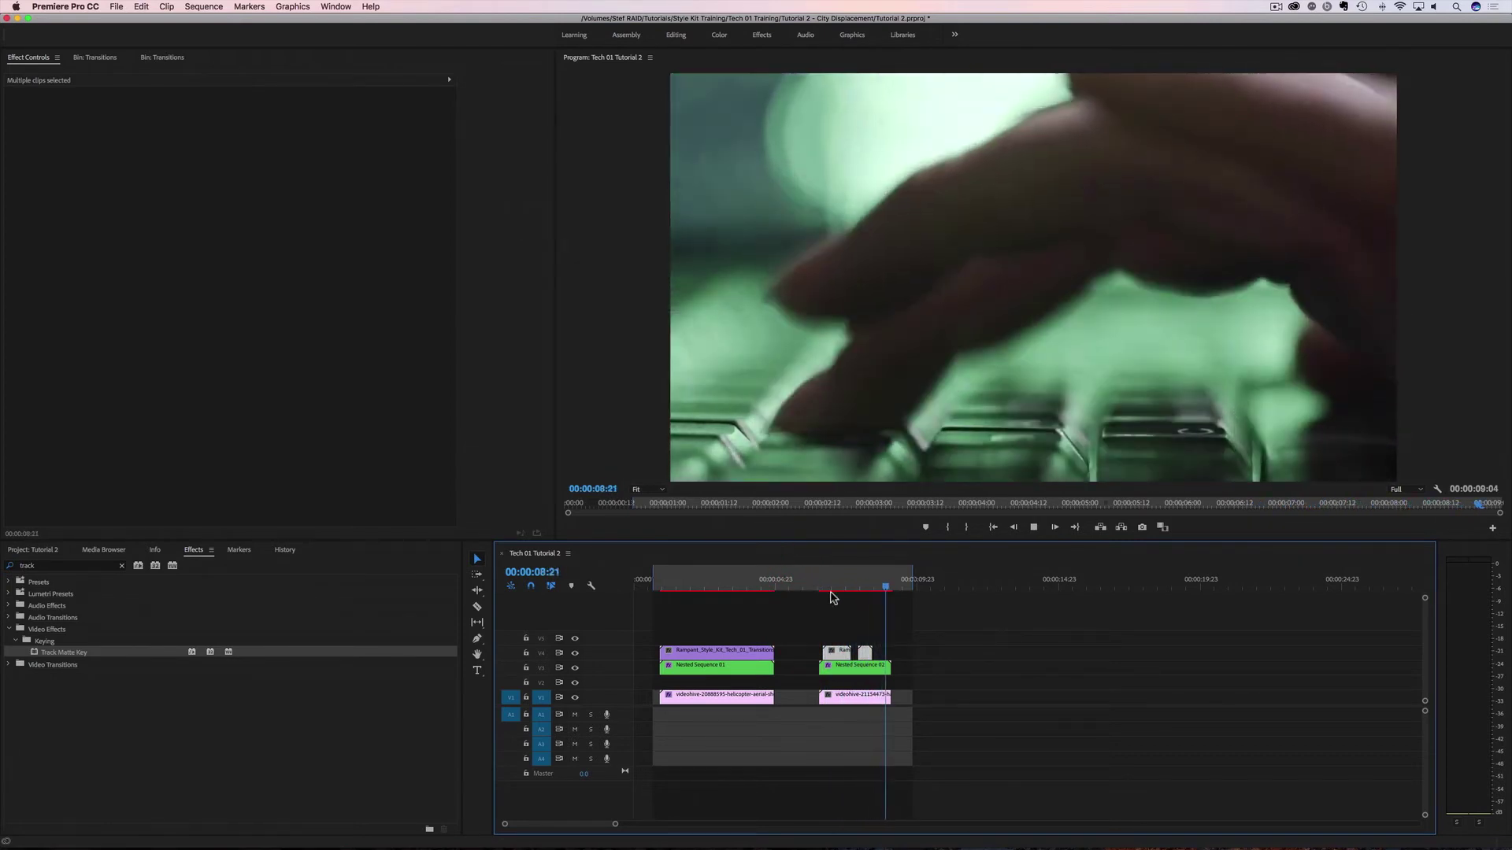
drag(890, 583, 841, 600)
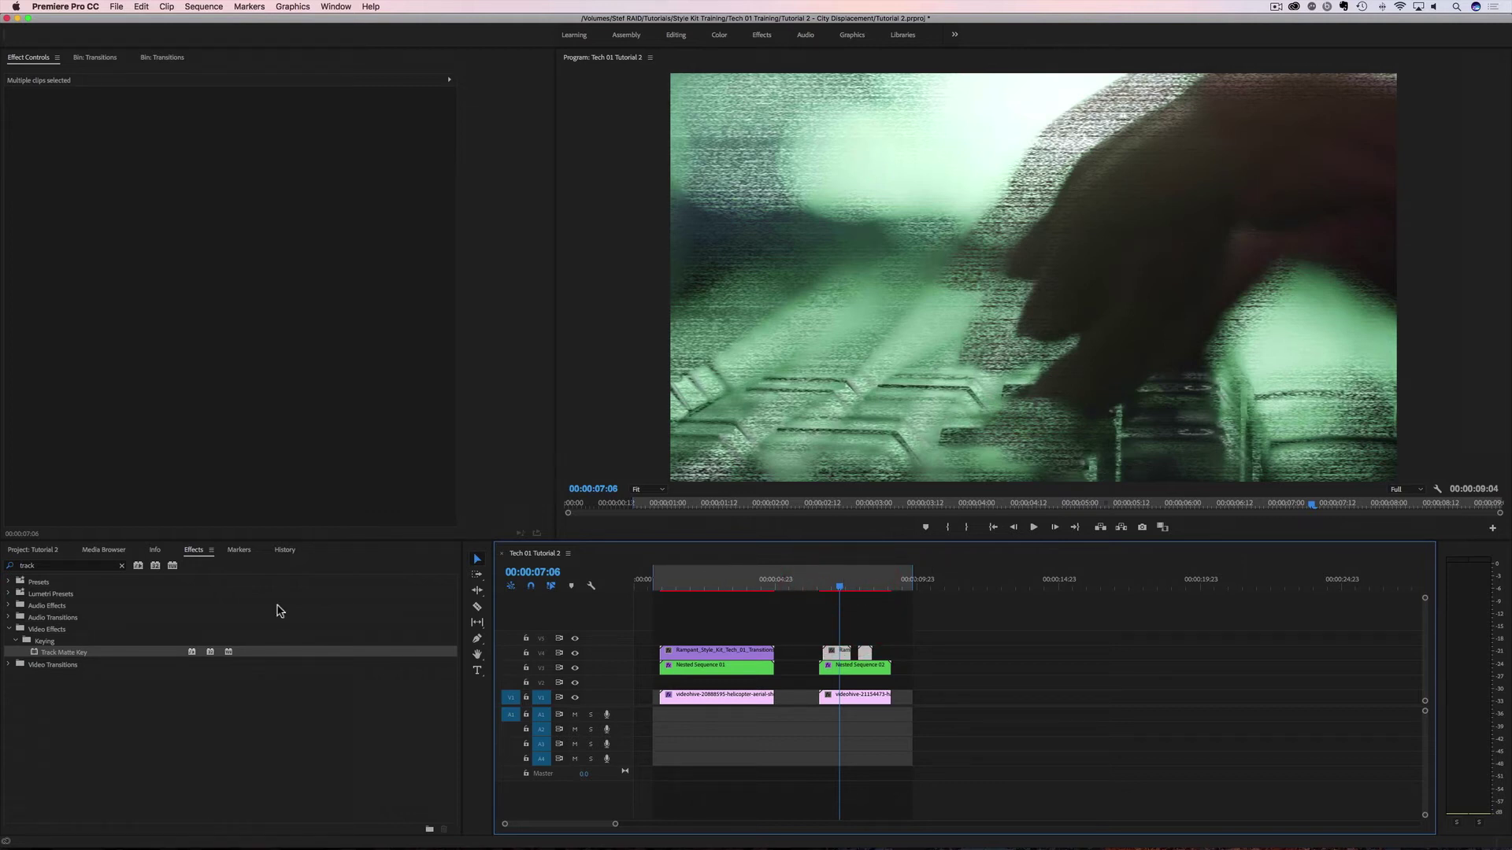
- Place the first clip from the Animated Background Elements bin on V5 at the typing-hands clip's start and preview it
click(24, 551)
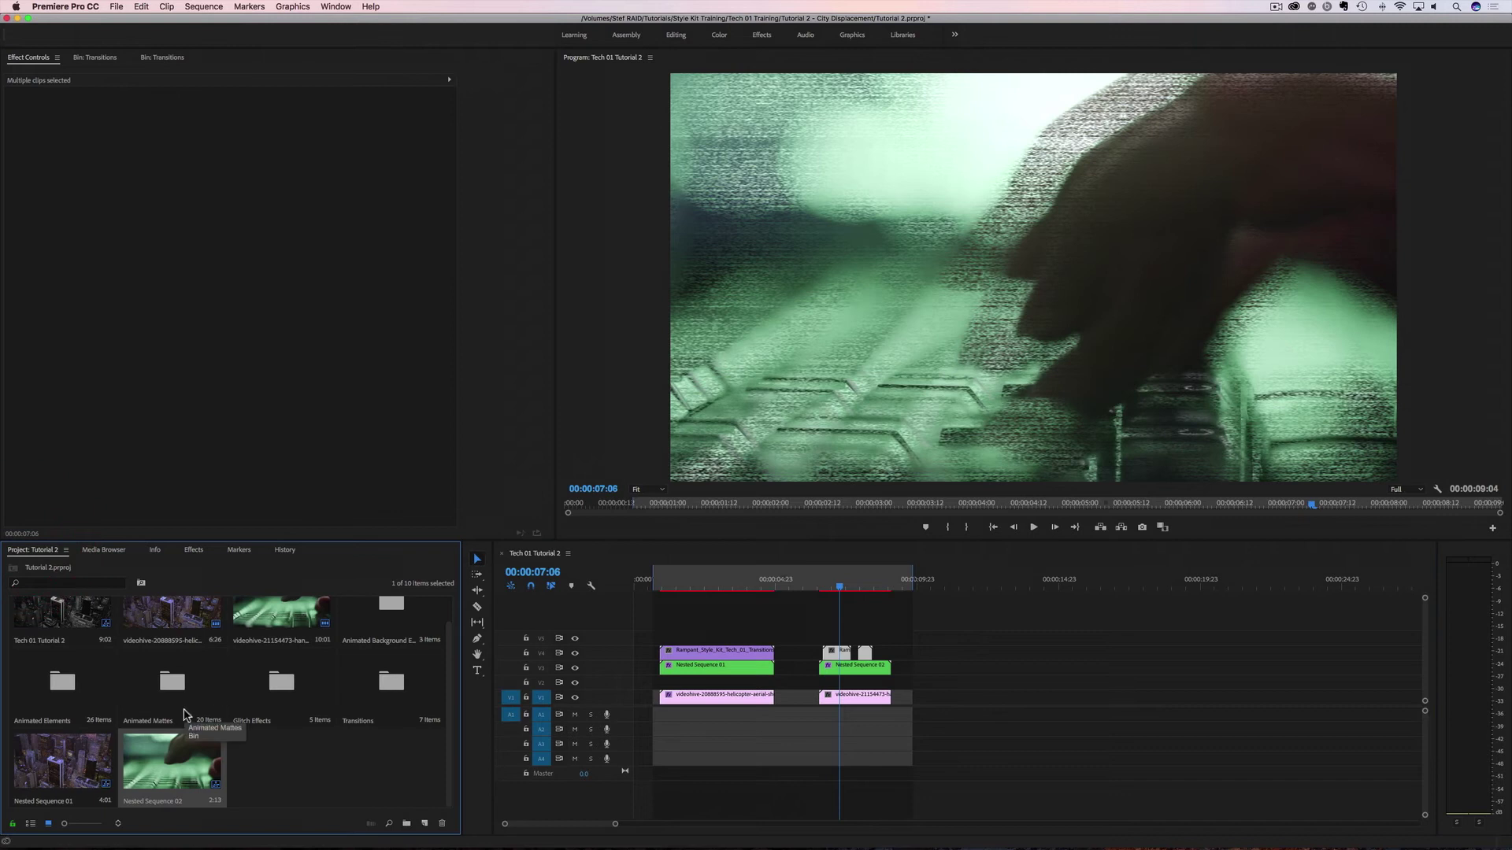
double_click(390, 606)
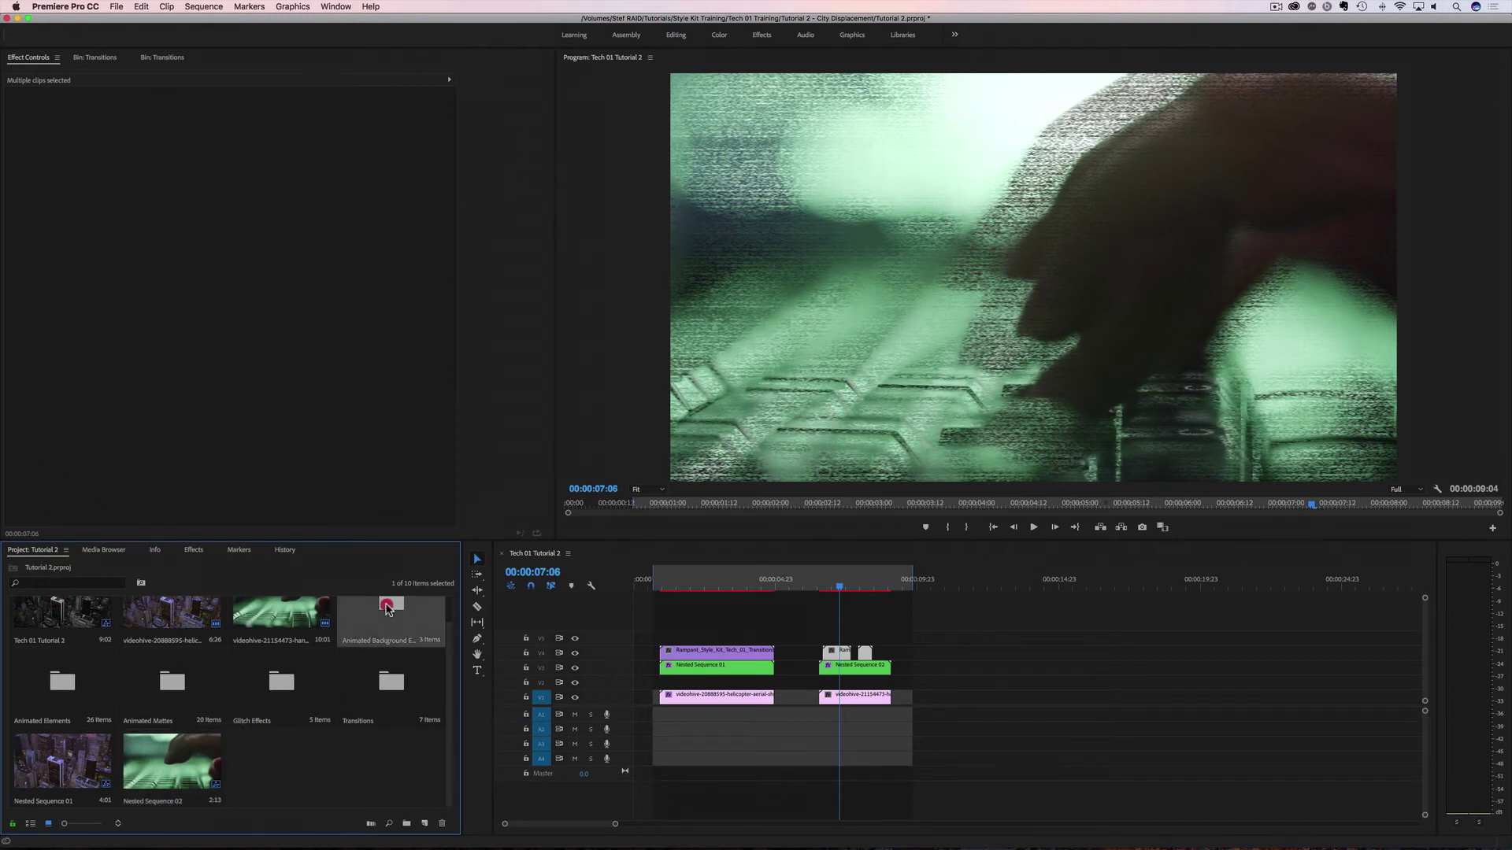
drag(65, 528, 79, 527)
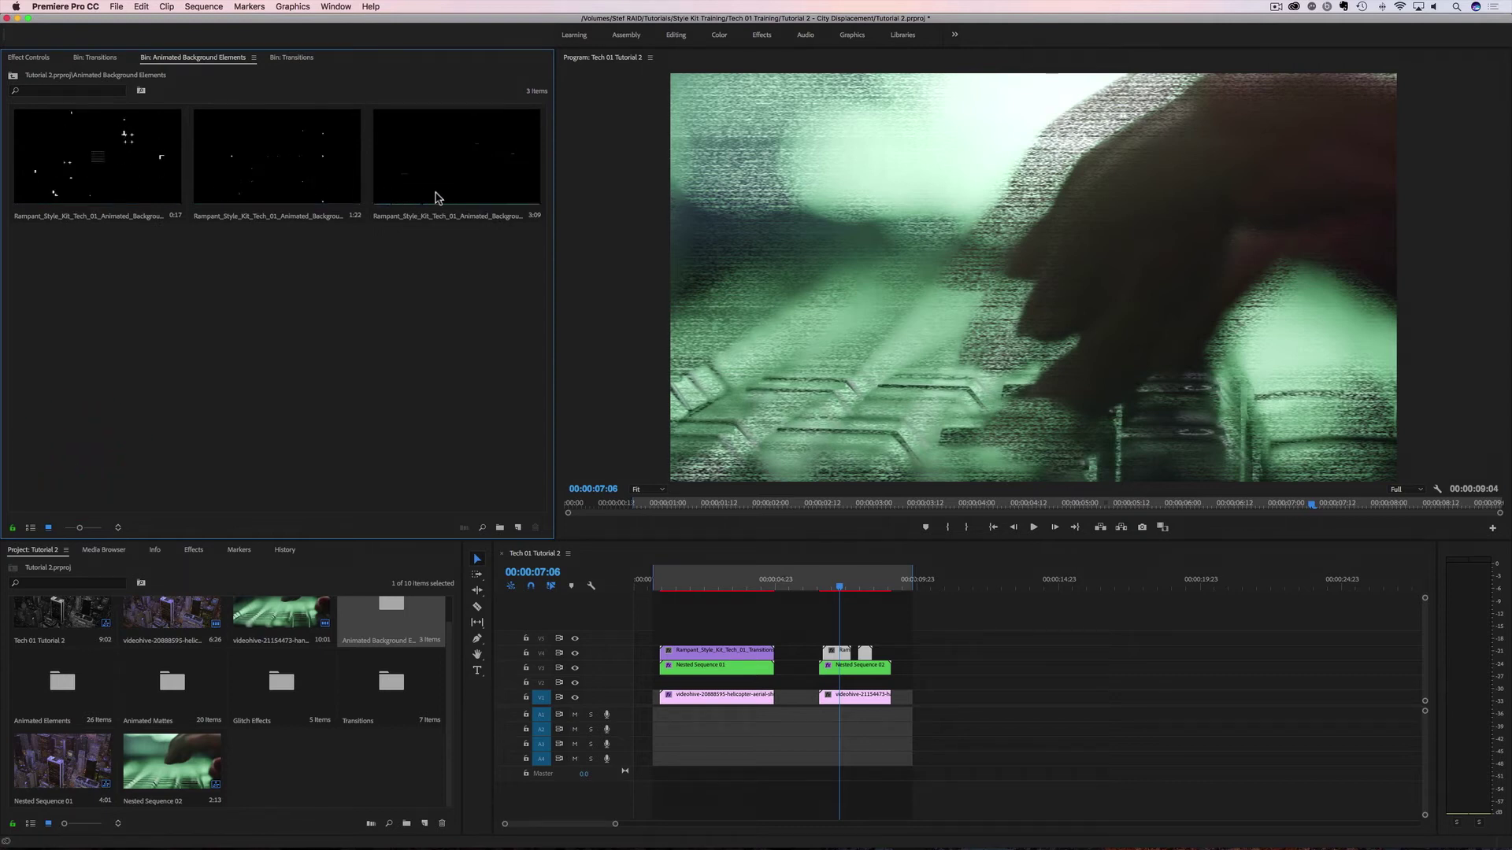
drag(74, 162, 820, 634)
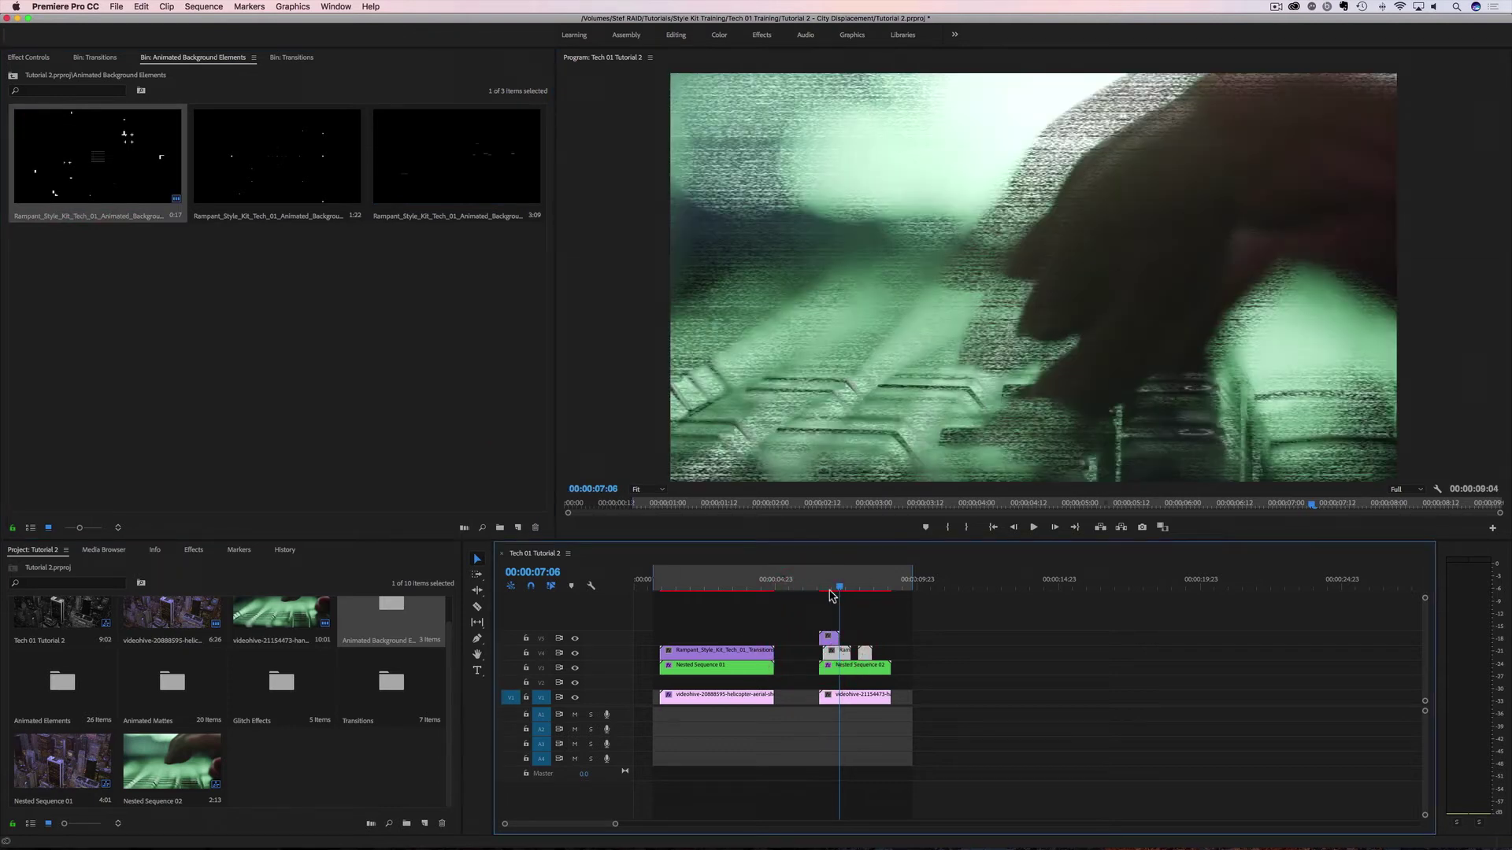
click(815, 596)
key(space)
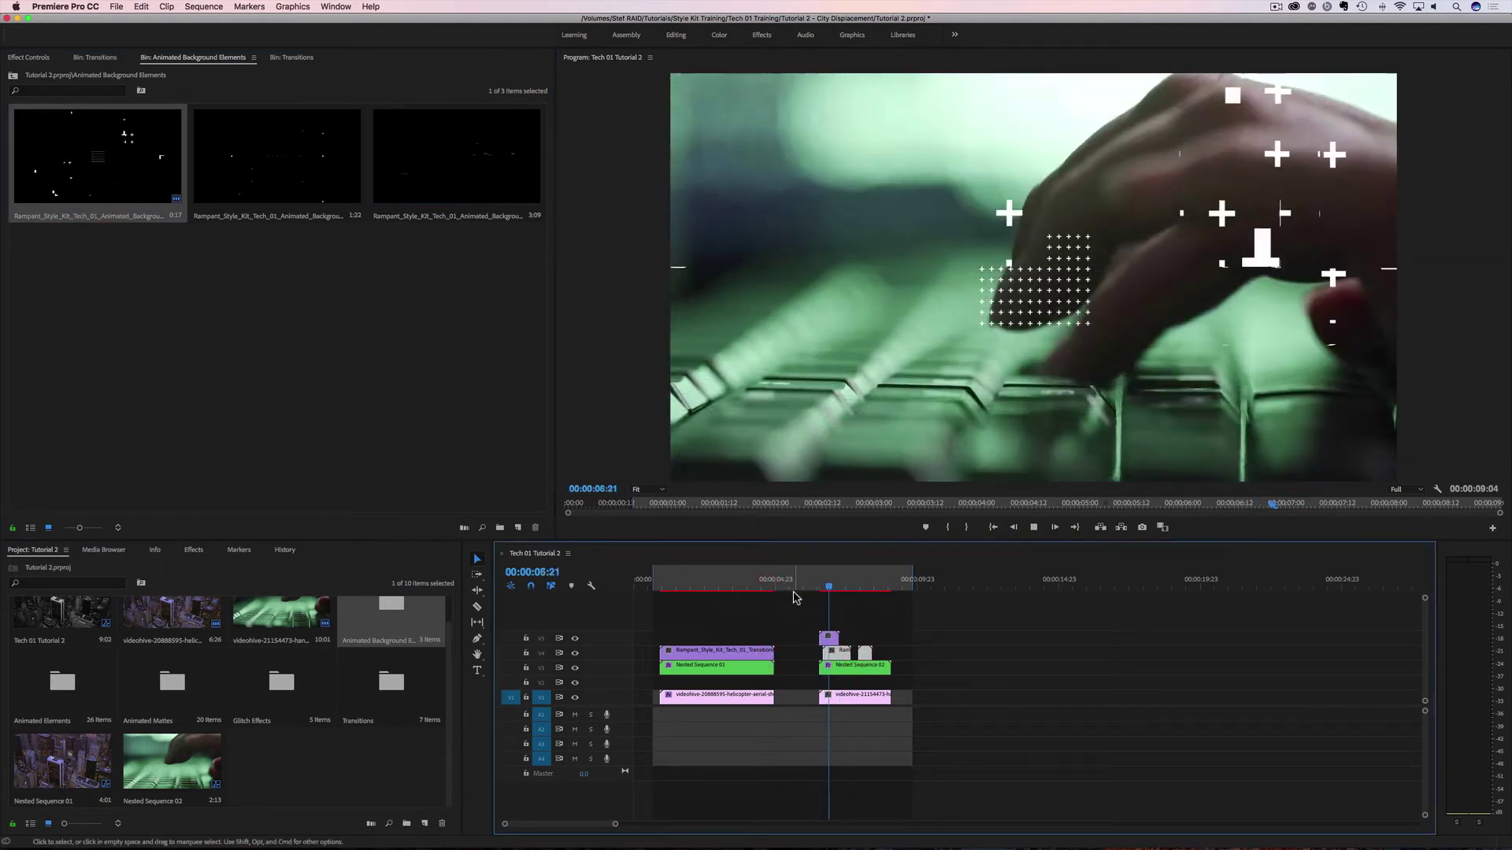
click(833, 586)
- Duplicate the animated background element twice along V5 over the typing-hands clip and play the sequence
click(828, 640)
drag(828, 640, 881, 637)
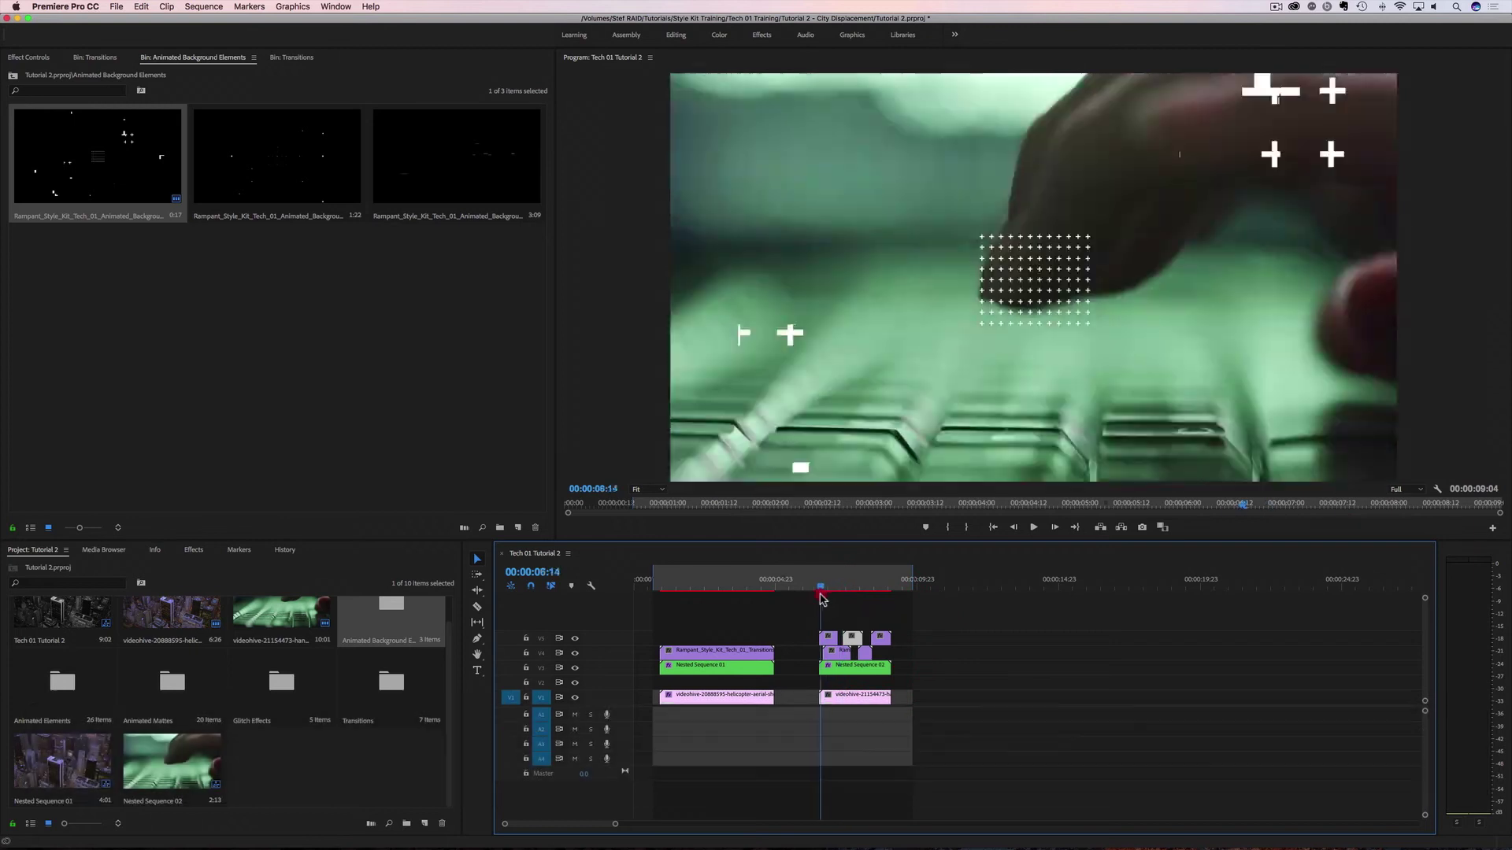
drag(844, 589, 810, 590)
key(space)
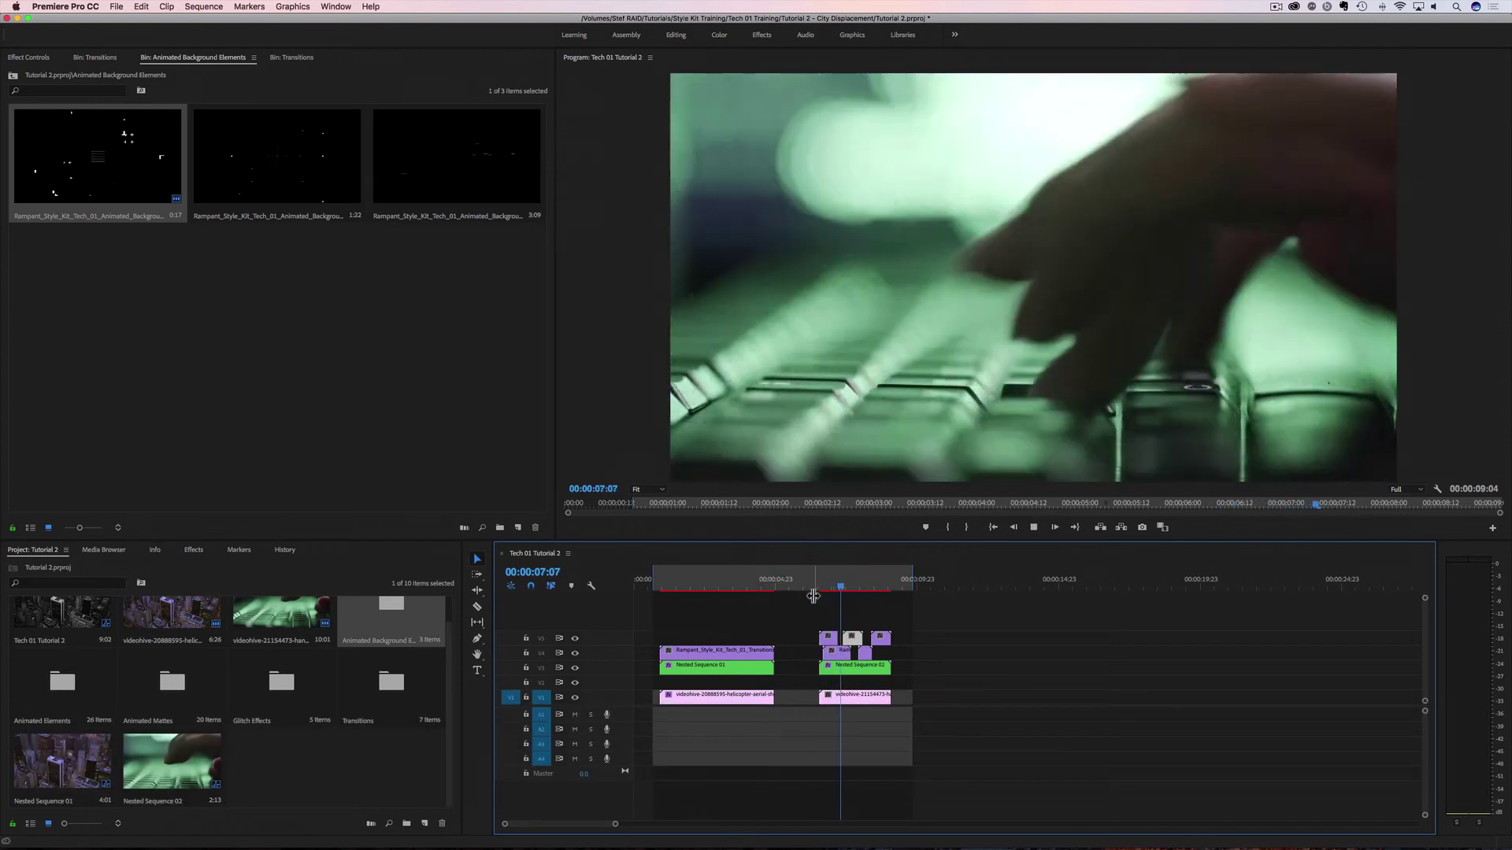
- Scale the middle background element clip on V5 to the frame size
drag(813, 592, 853, 590)
right_click(856, 644)
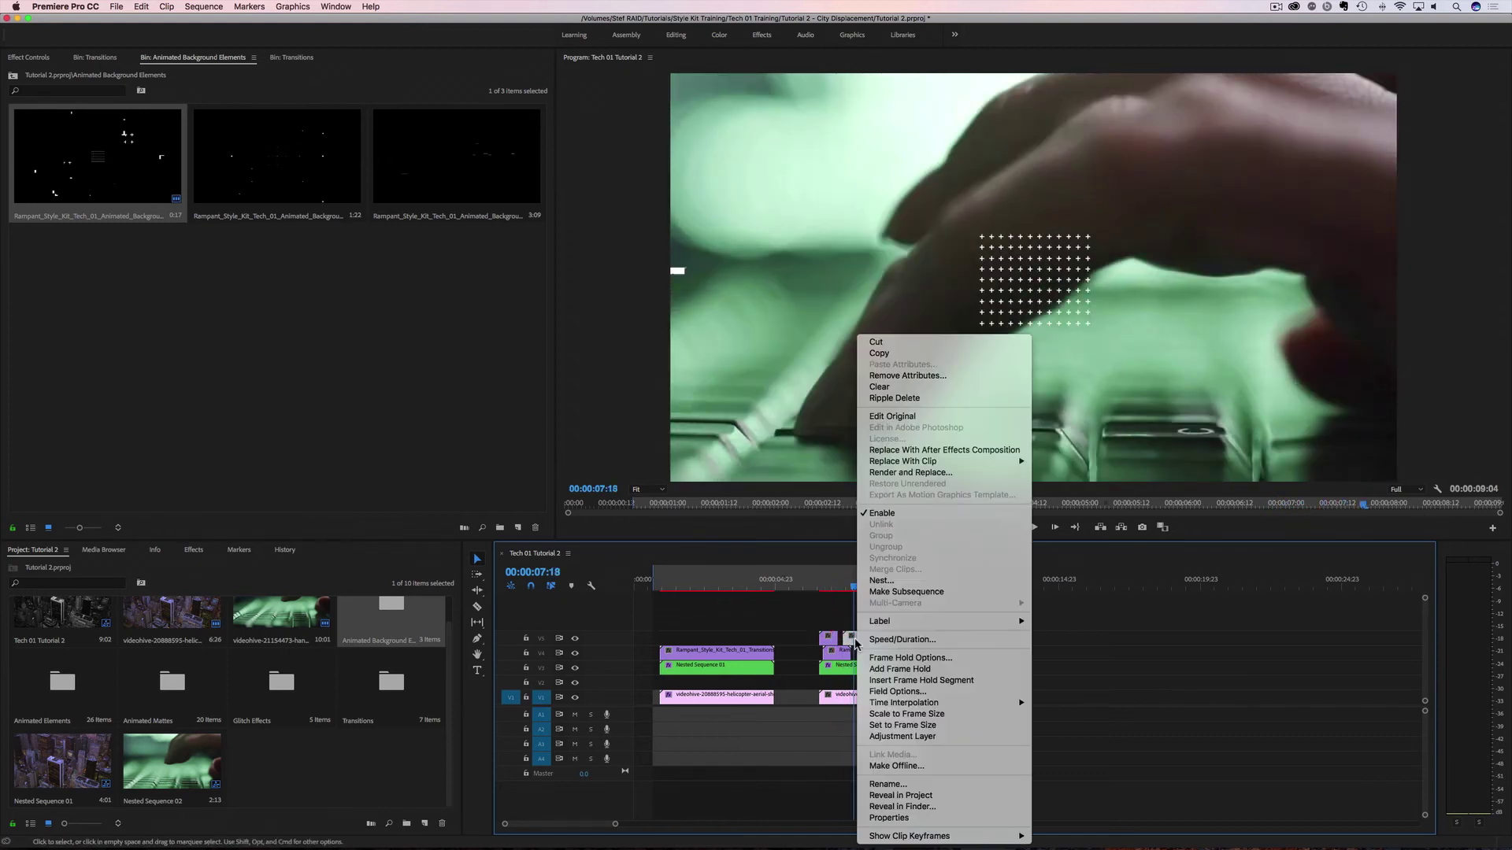
click(905, 718)
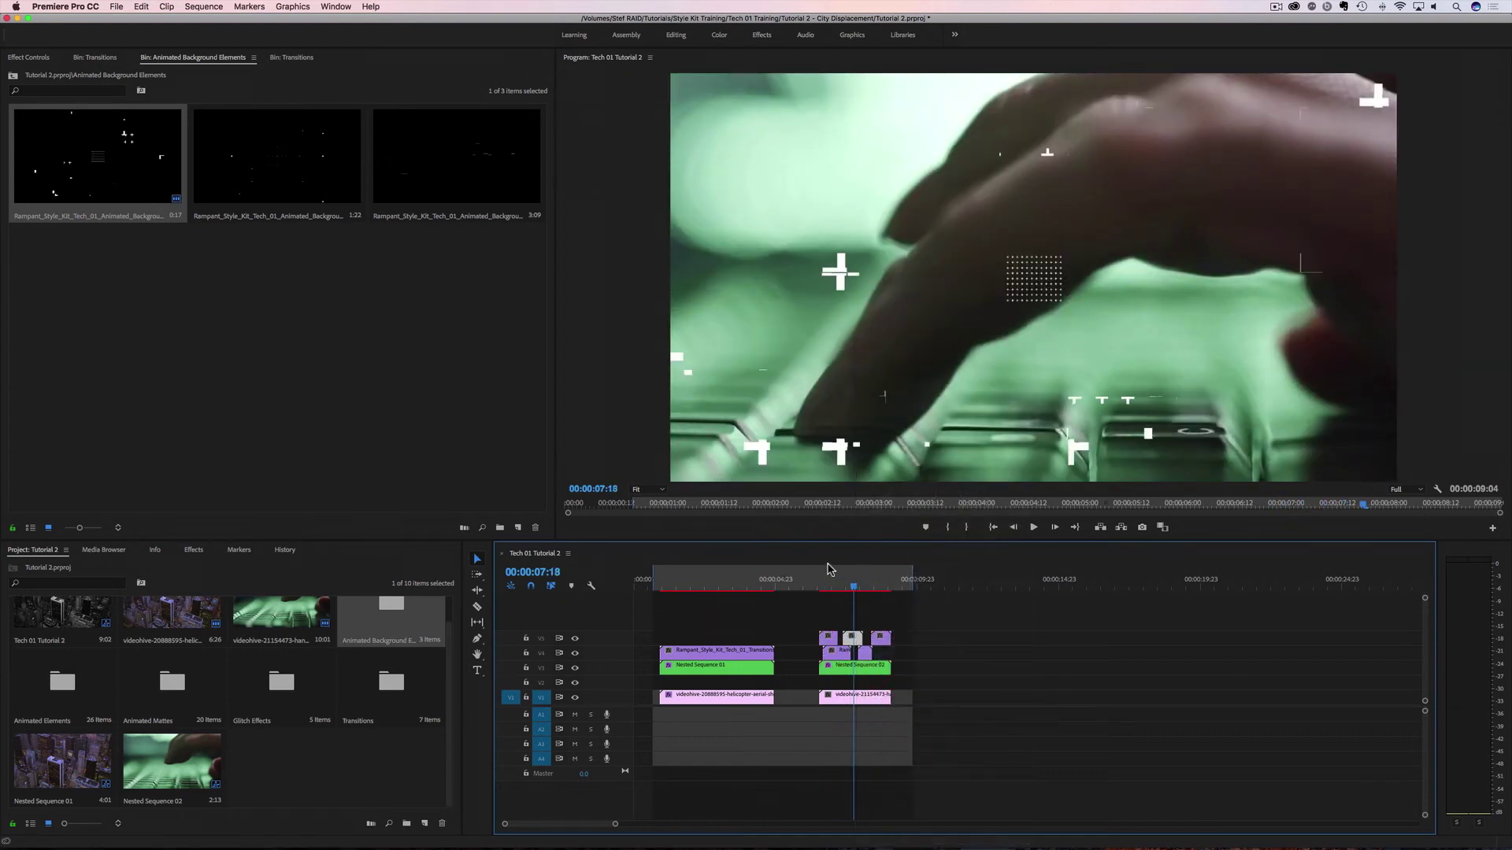
- Trim the last background element clip on V5 and adjust it with the Slip tool, reviewing the result in playback
drag(856, 594, 881, 638)
click(882, 637)
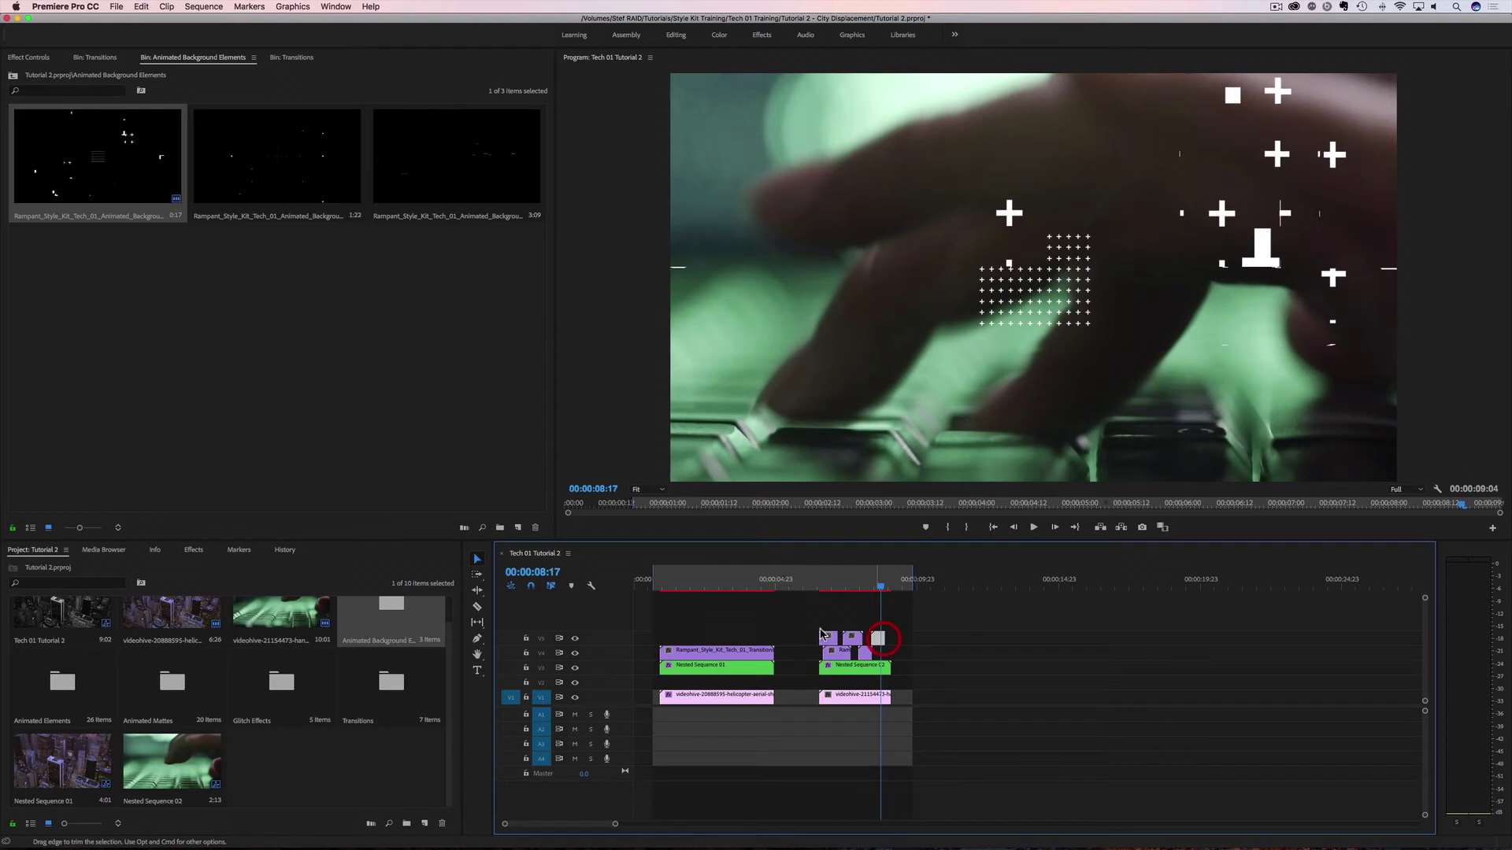
click(477, 623)
drag(900, 639, 877, 587)
click(475, 560)
click(805, 590)
key(space)
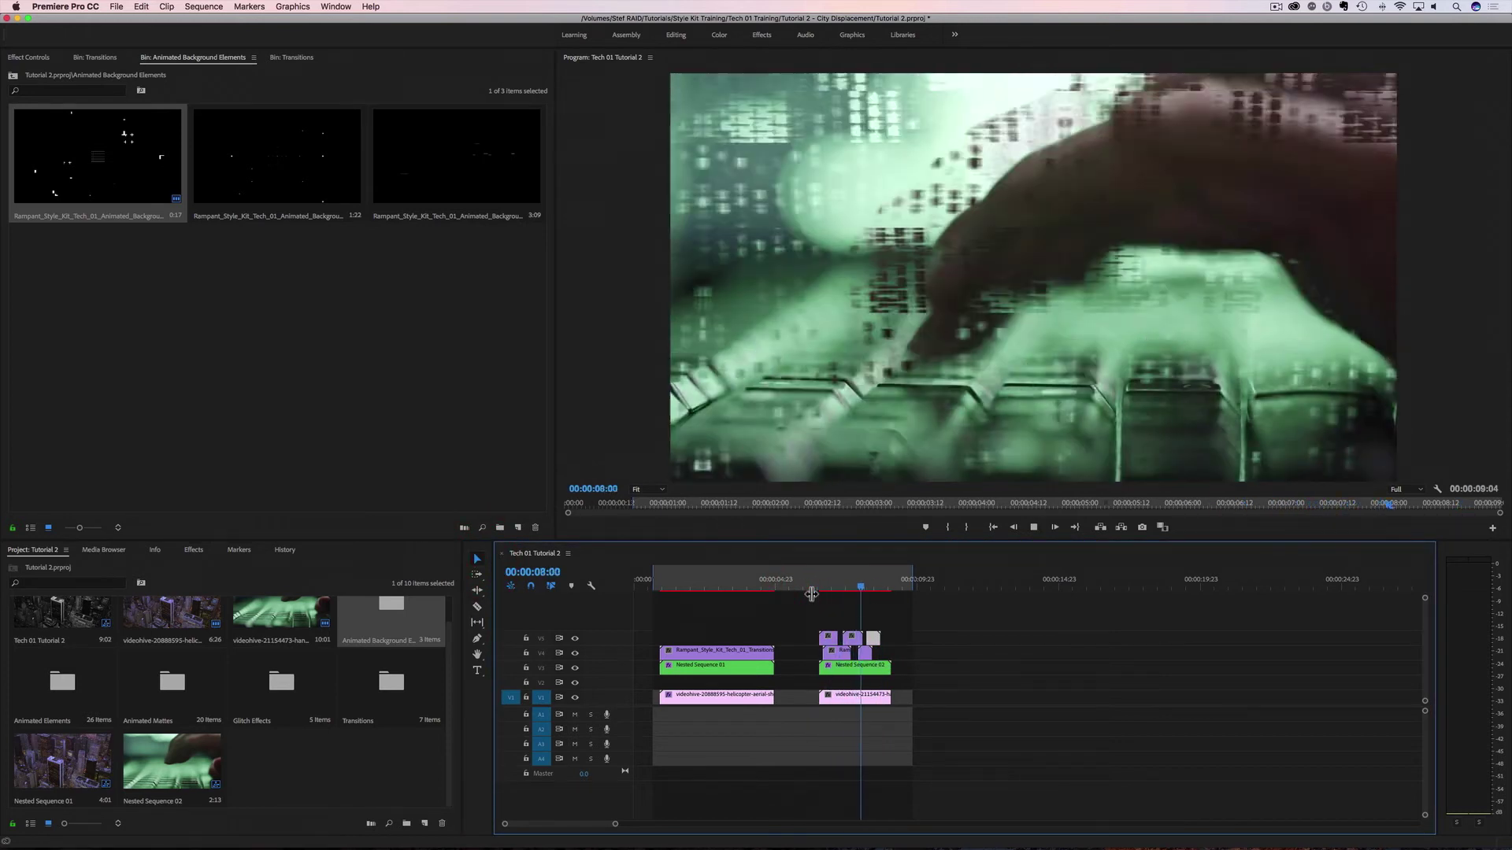
drag(889, 591, 814, 606)
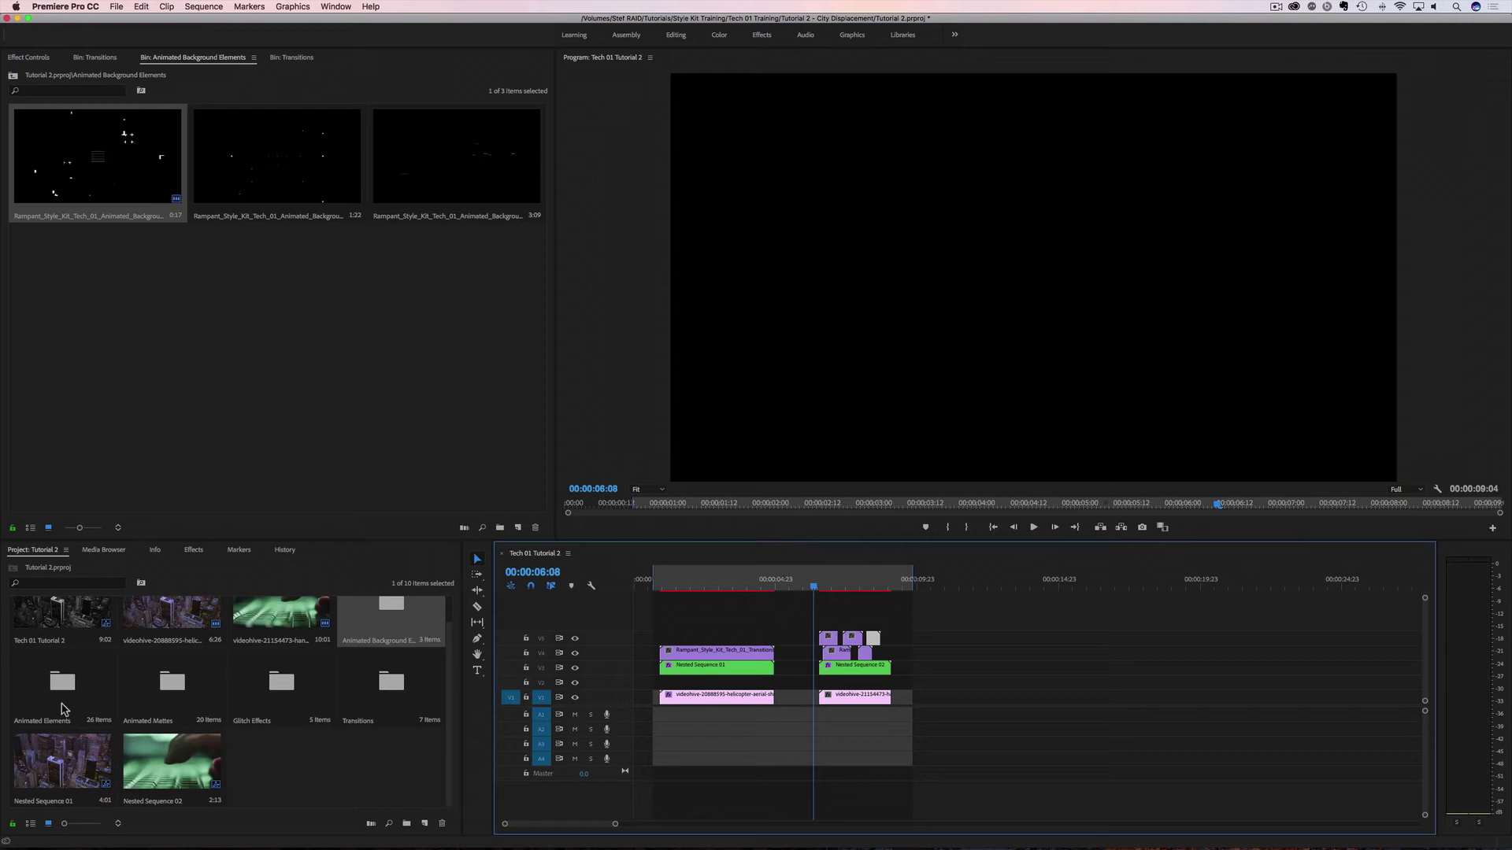
- Place the Glitch Effects 004 clip from the Glitch Effects bin on V6 at the typing-hands clip's start
double_click(282, 683)
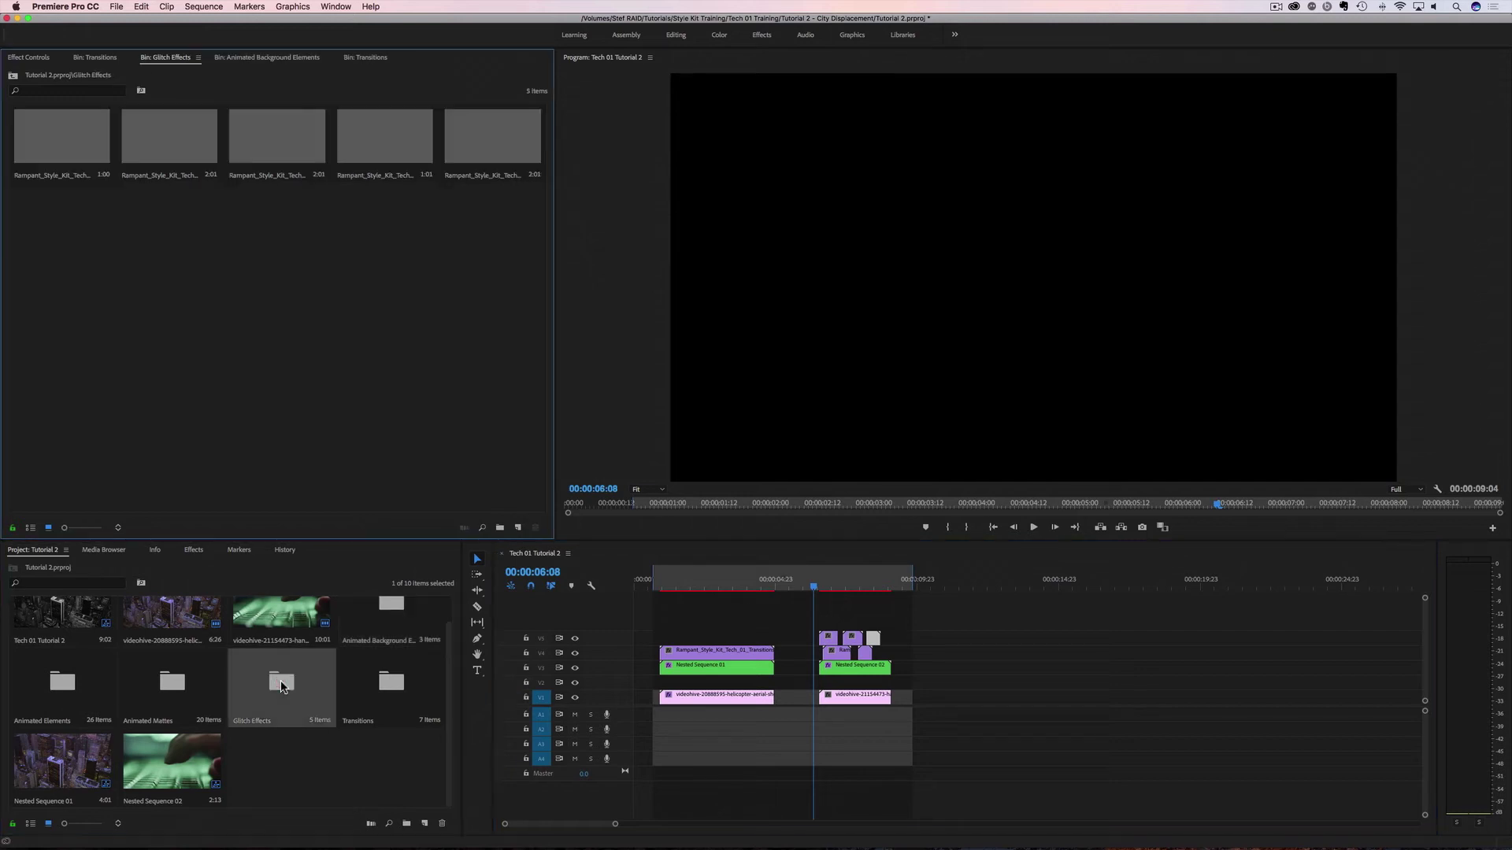
drag(66, 532, 77, 532)
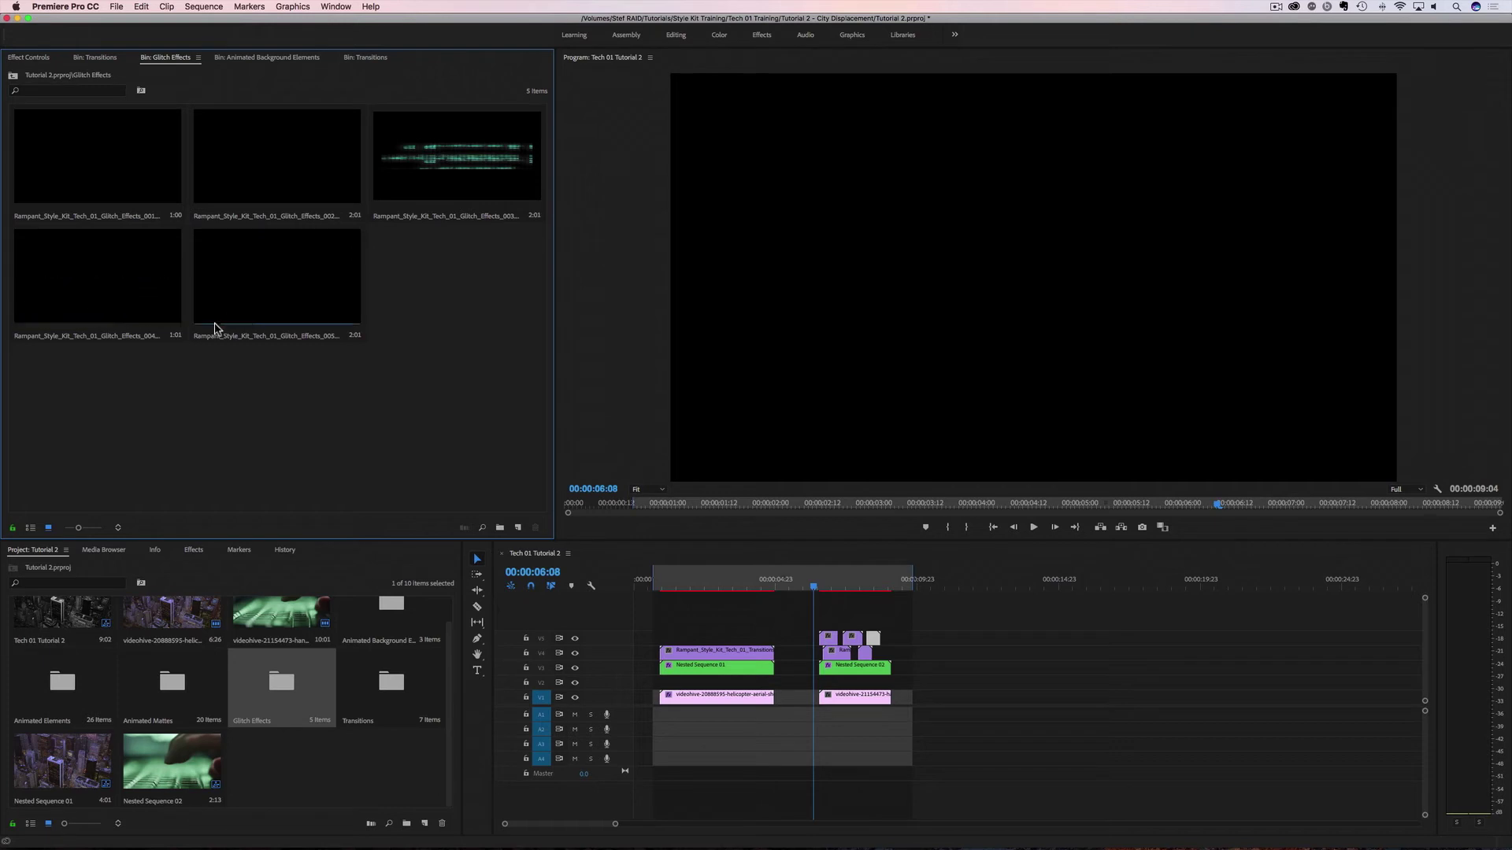
drag(59, 281, 826, 592)
click(832, 591)
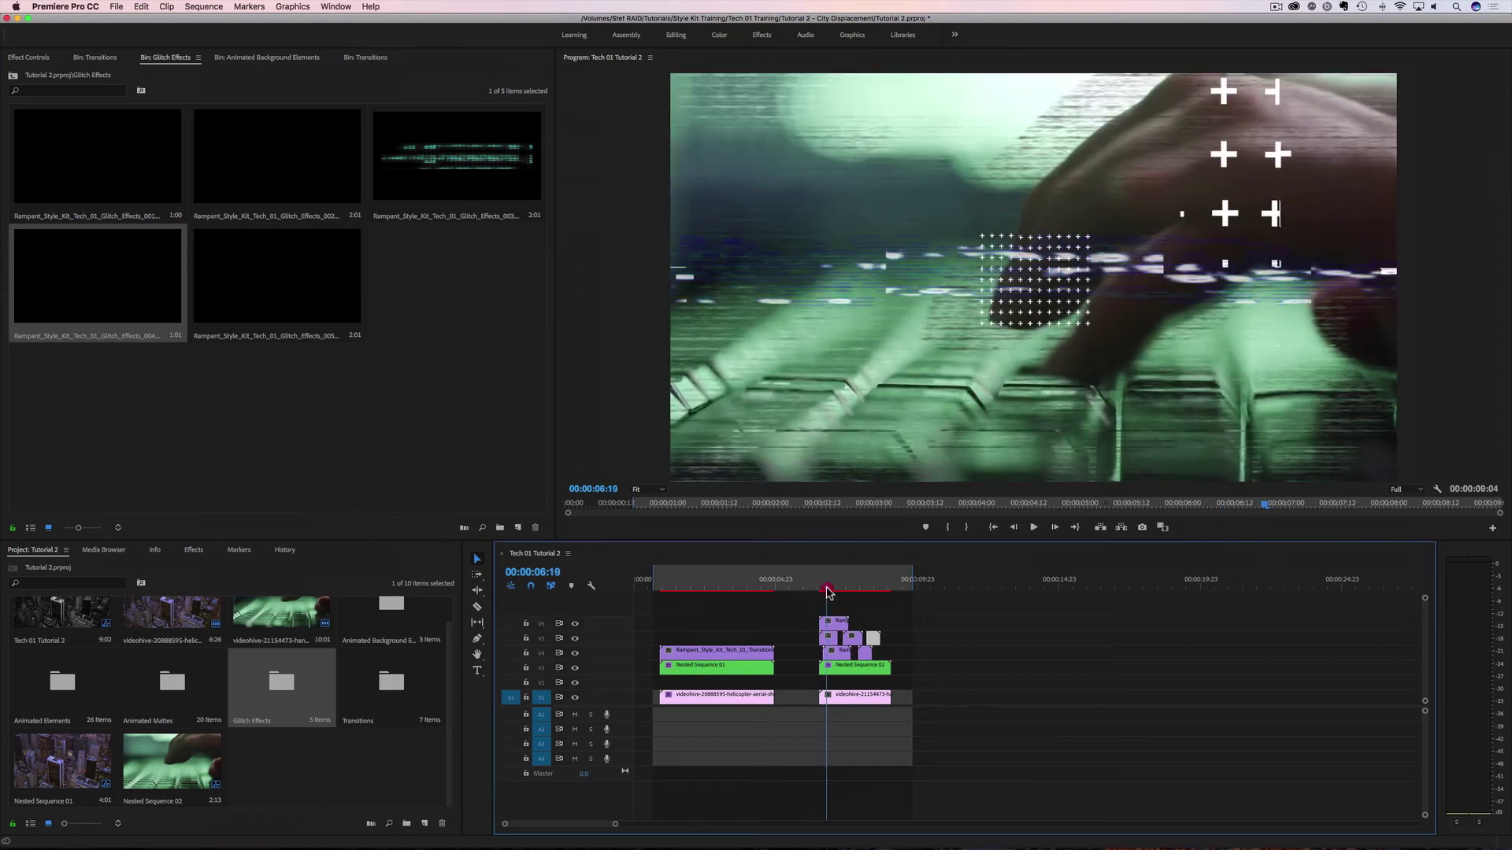
- Move the glitch clip on V6 down the frame by setting its vertical position to 797
click(834, 623)
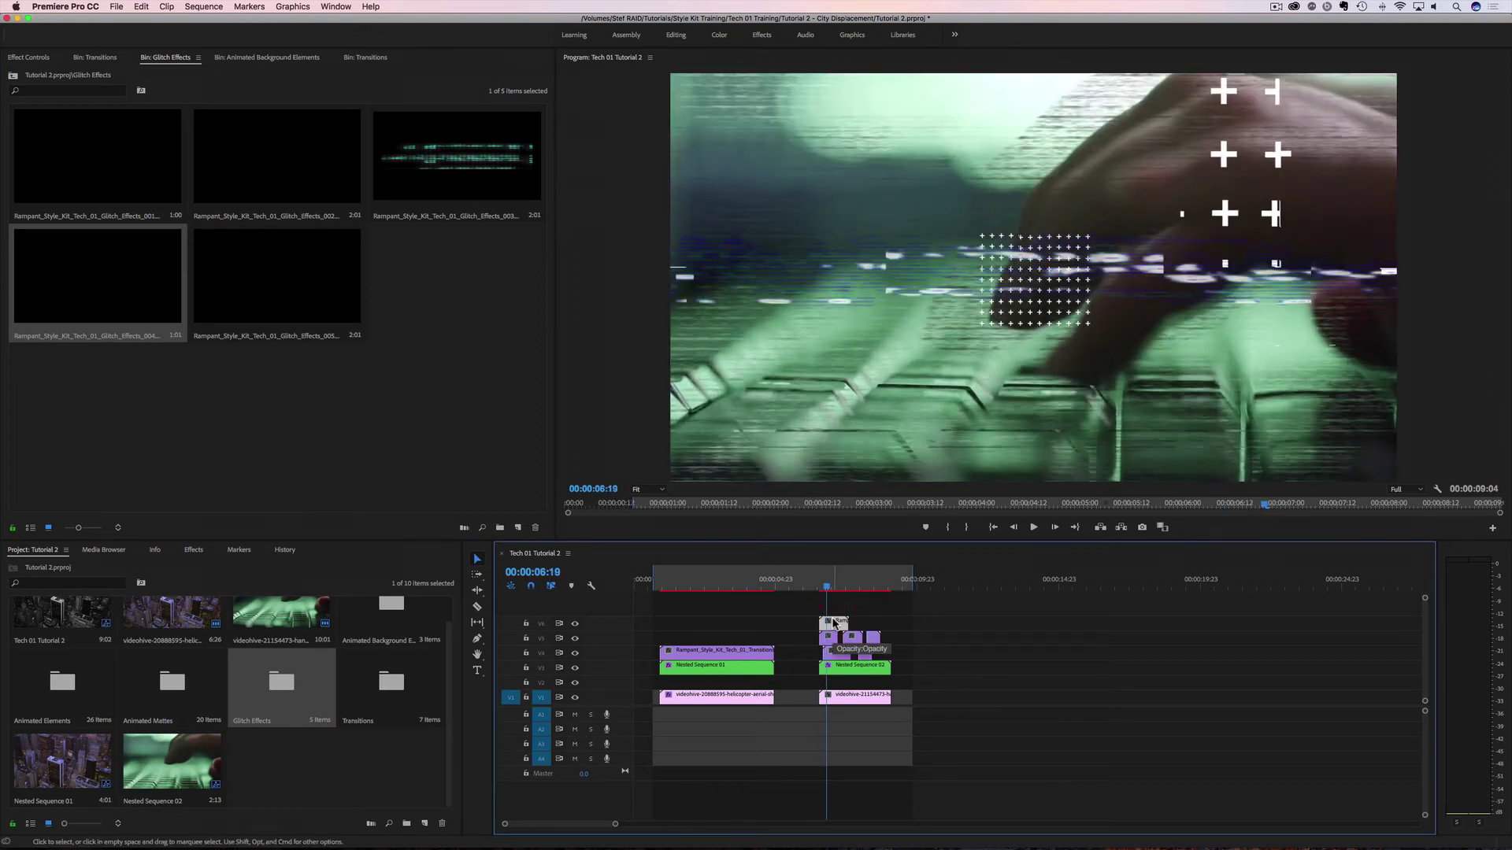
click(29, 59)
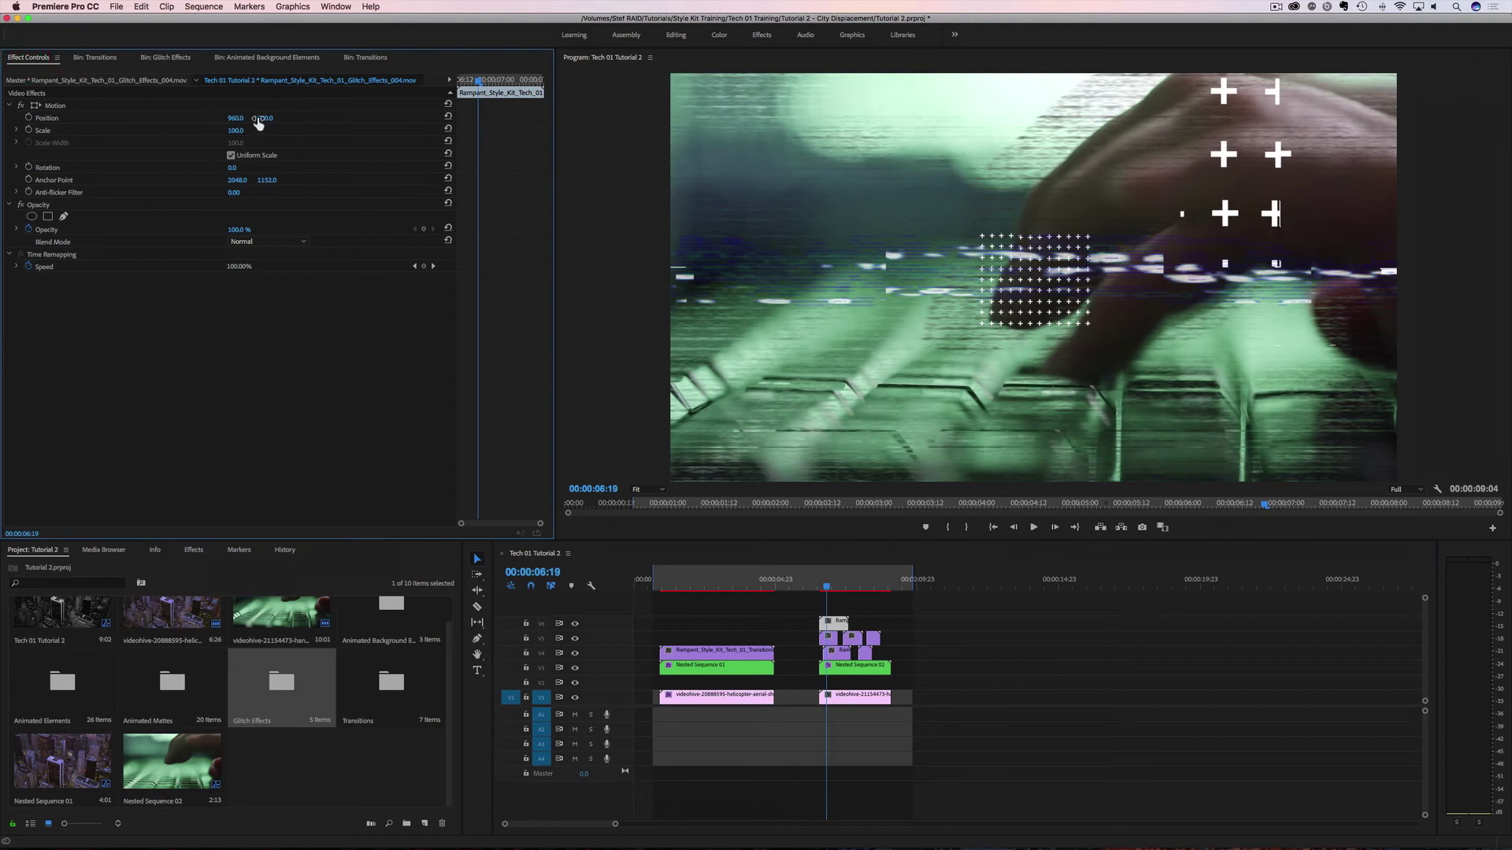
drag(260, 120, 305, 173)
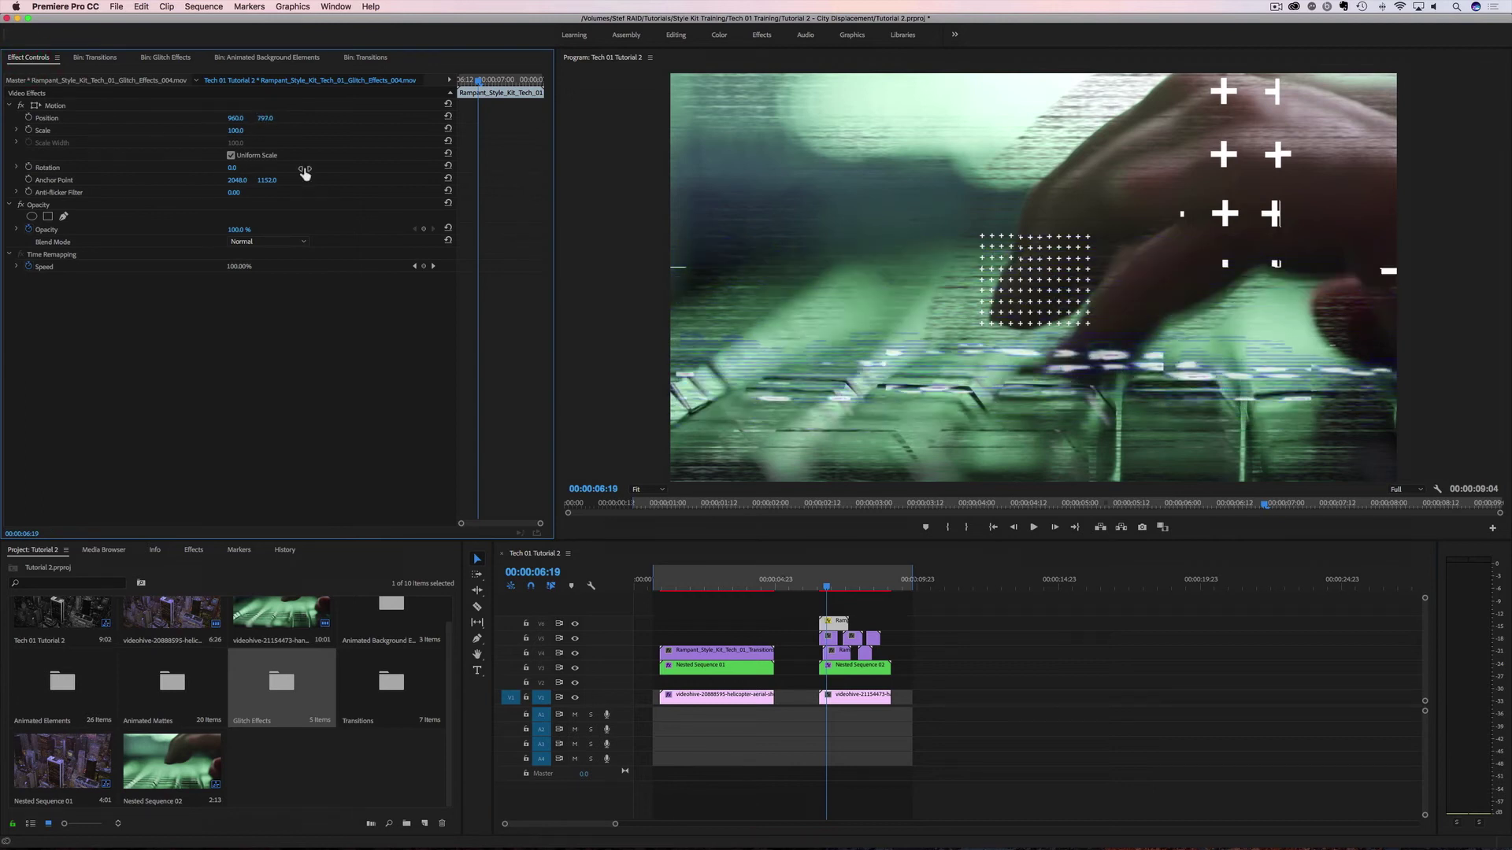
click(832, 589)
click(835, 590)
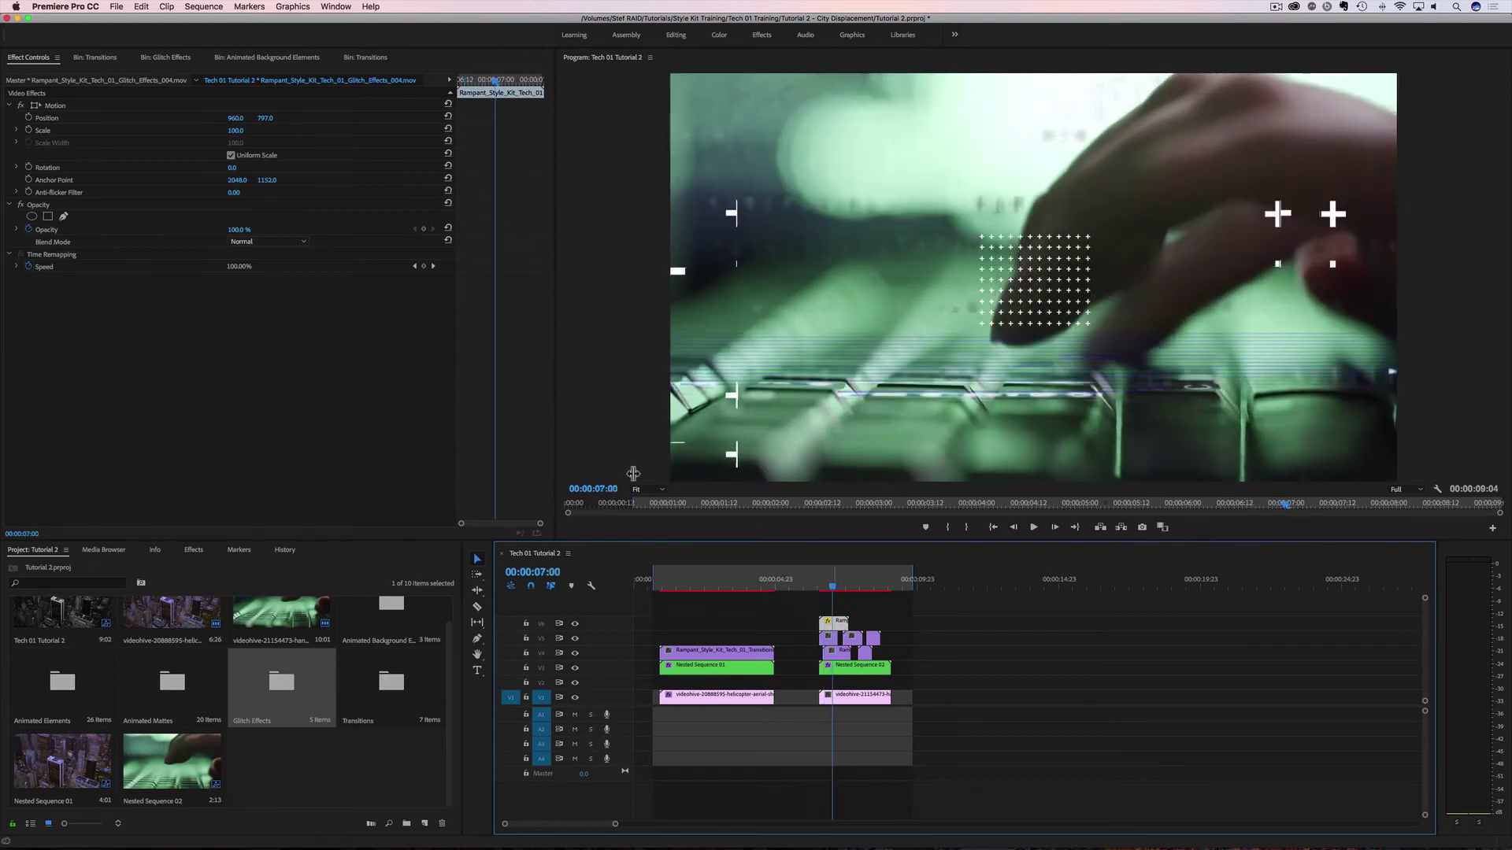
- Set the V6 glitch clip's blend mode to Screen and play the typing-hands section
click(264, 243)
click(260, 362)
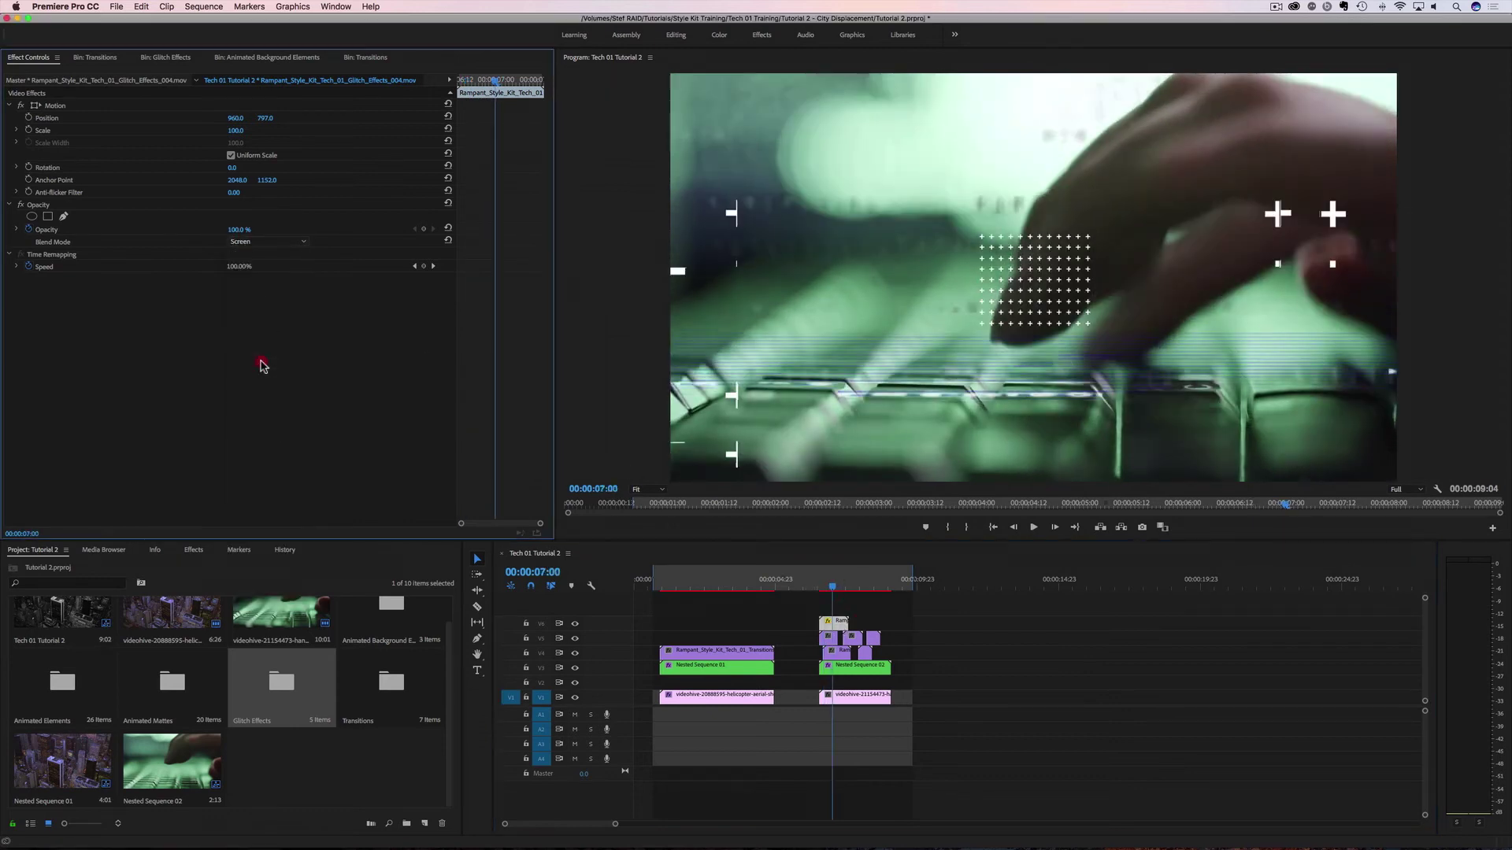
click(835, 586)
key(space)
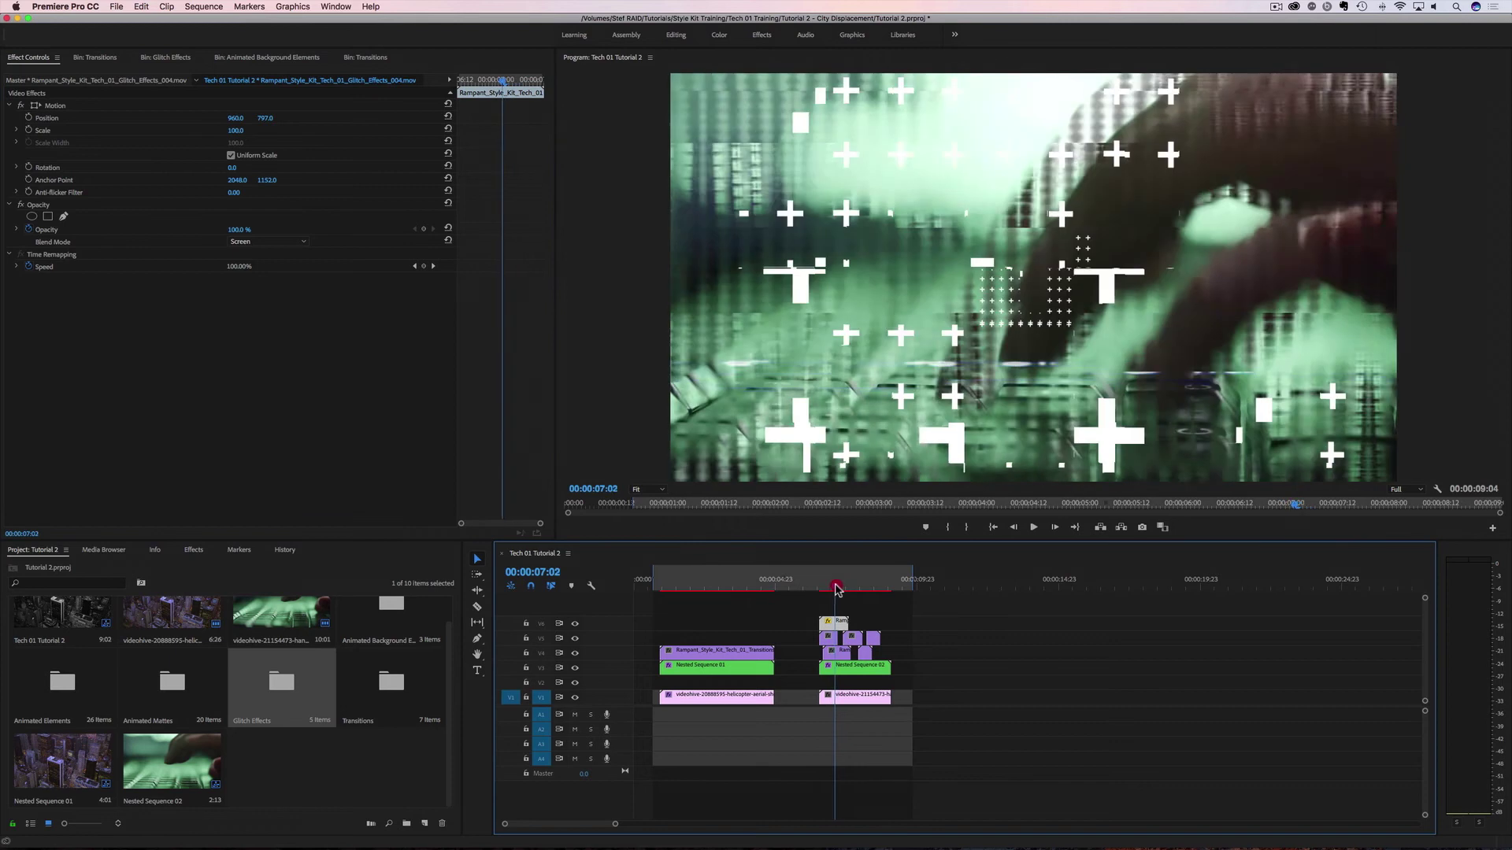
click(816, 591)
key(space)
- Duplicate the glitch clip along V6 to the end of the typing-hands clip and play the section
drag(837, 627, 876, 626)
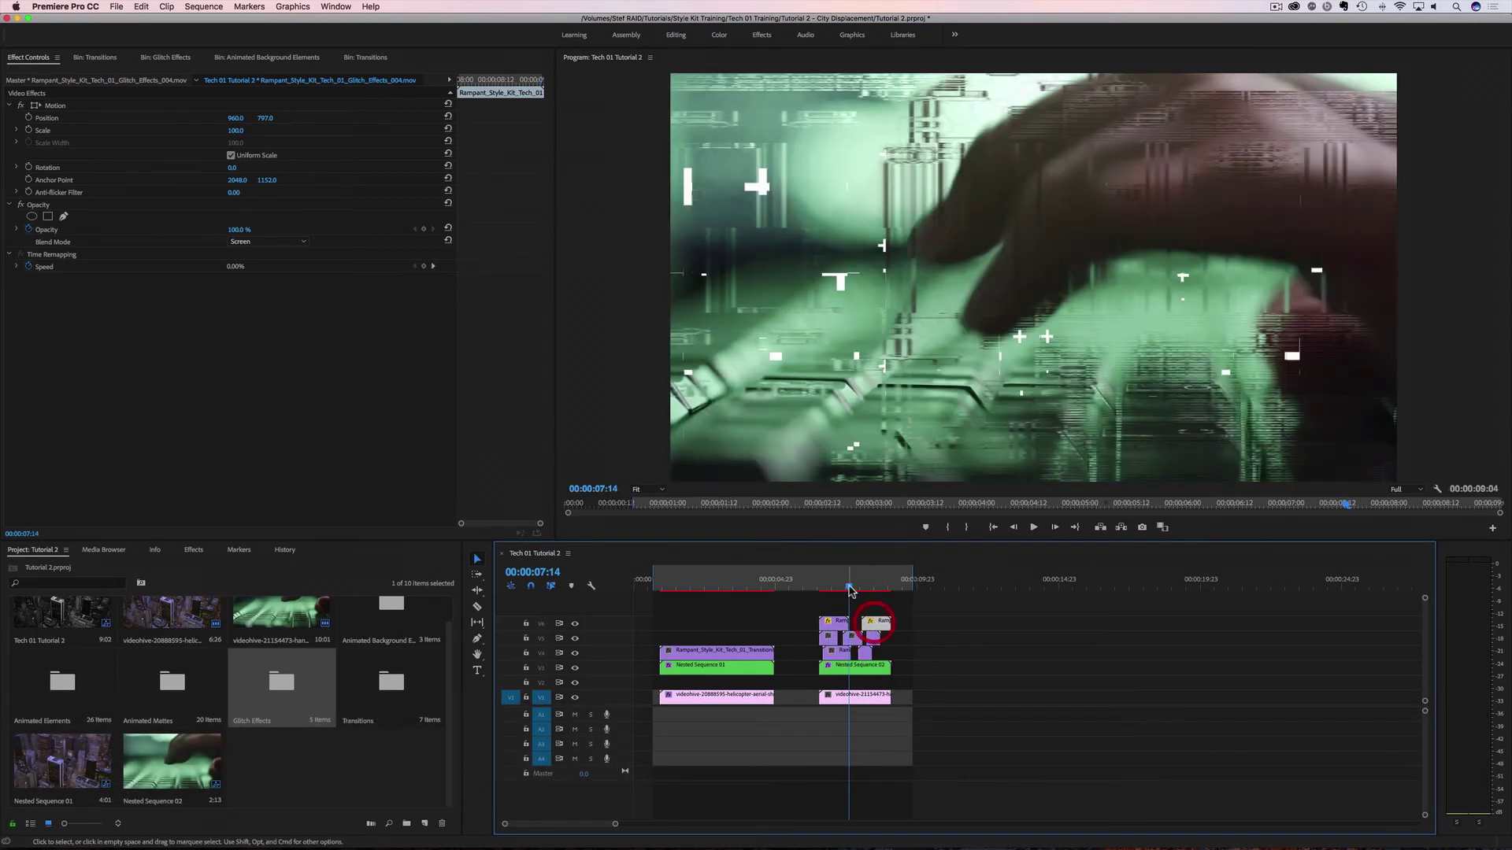
click(816, 591)
key(space)
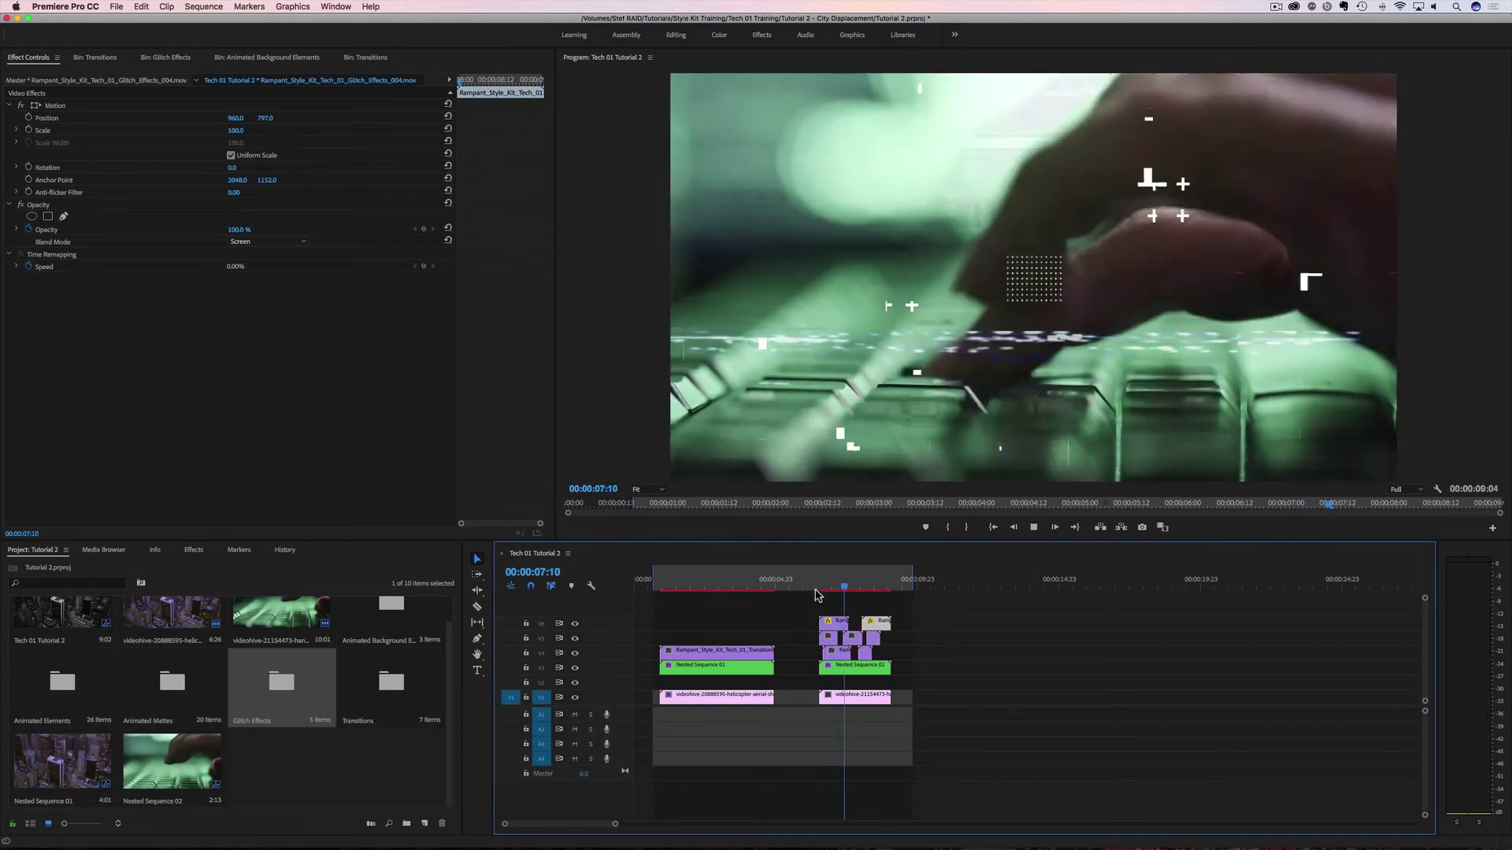
key(space)
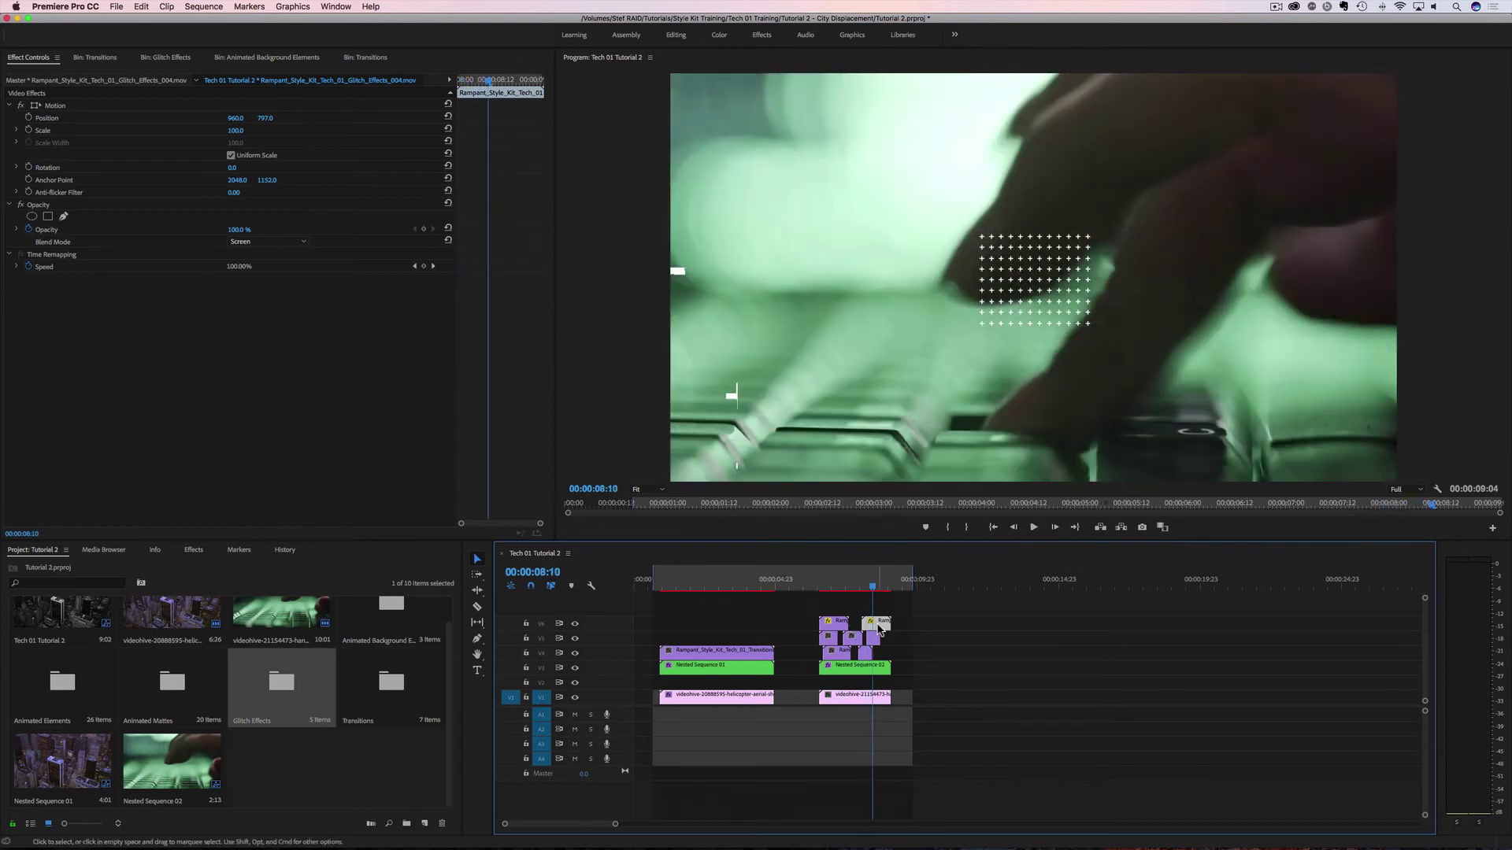
- Set the duplicated glitch clip's vertical position to 263 and review it in playback
drag(265, 119, 311, 119)
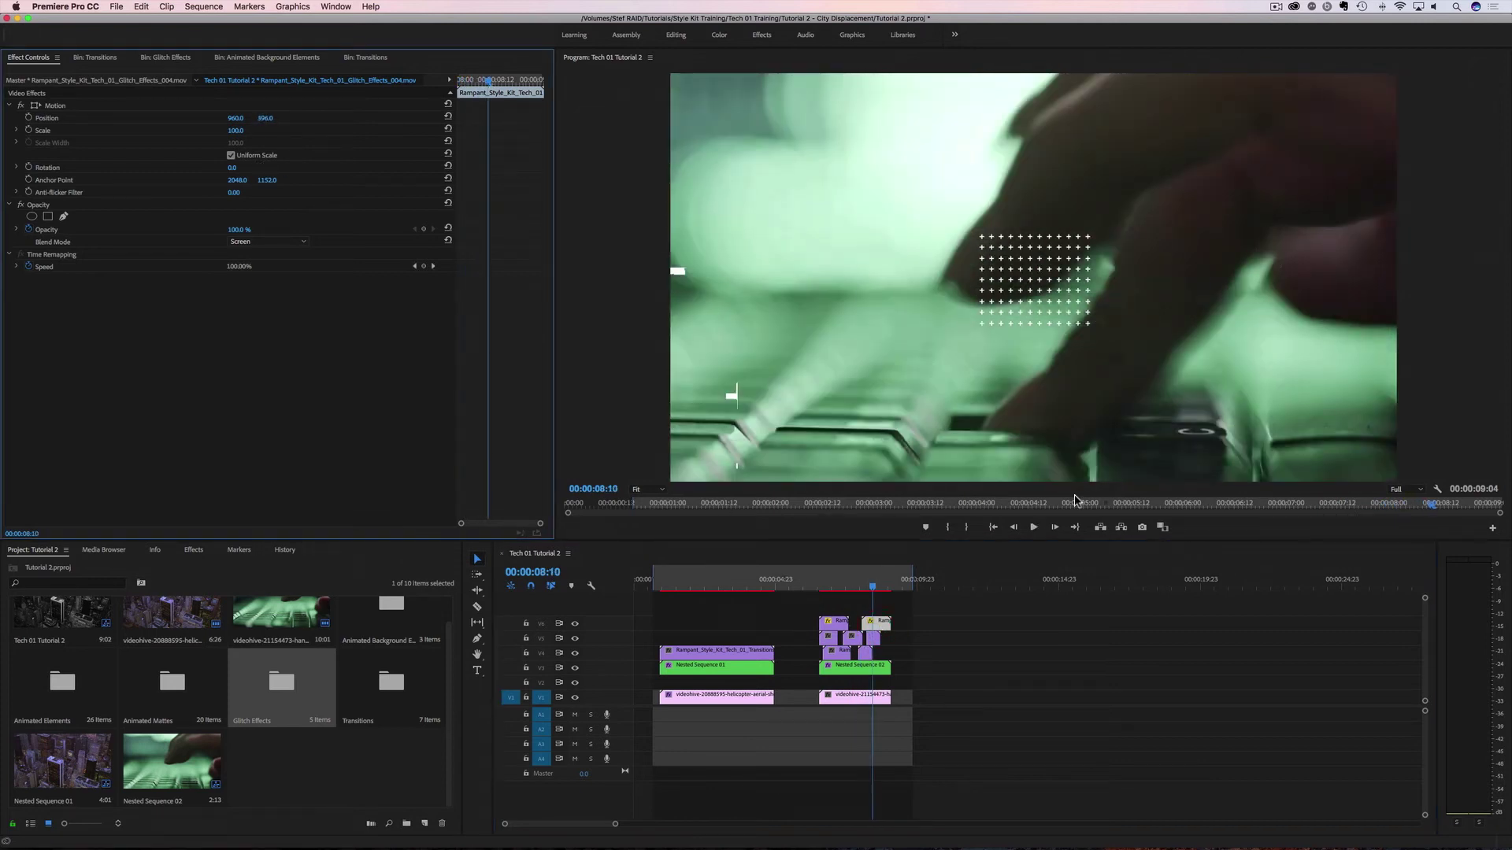
drag(864, 590, 868, 590)
drag(262, 129, 197, 131)
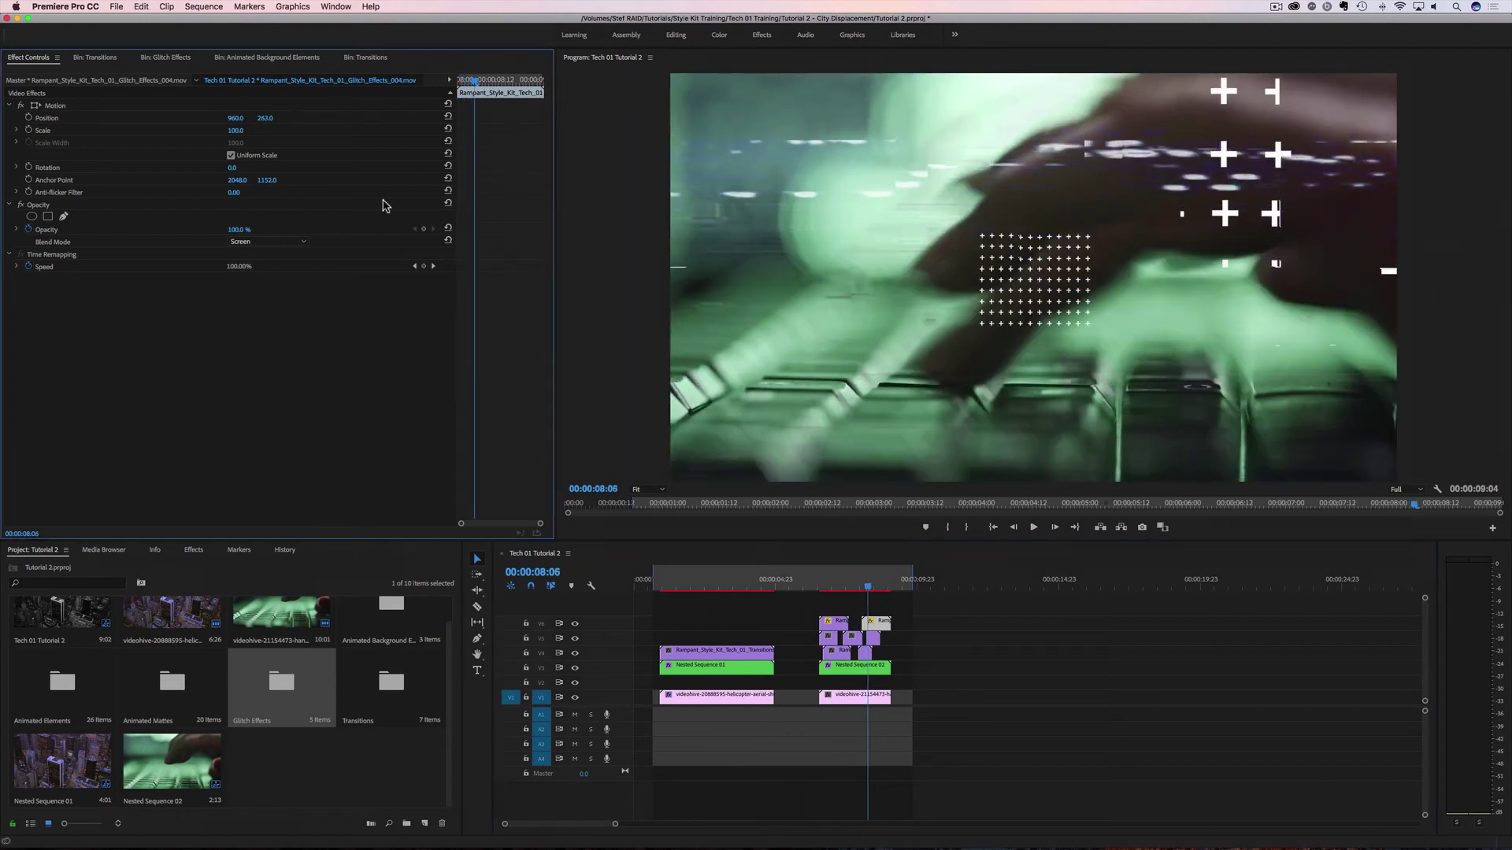
click(819, 591)
key(space)
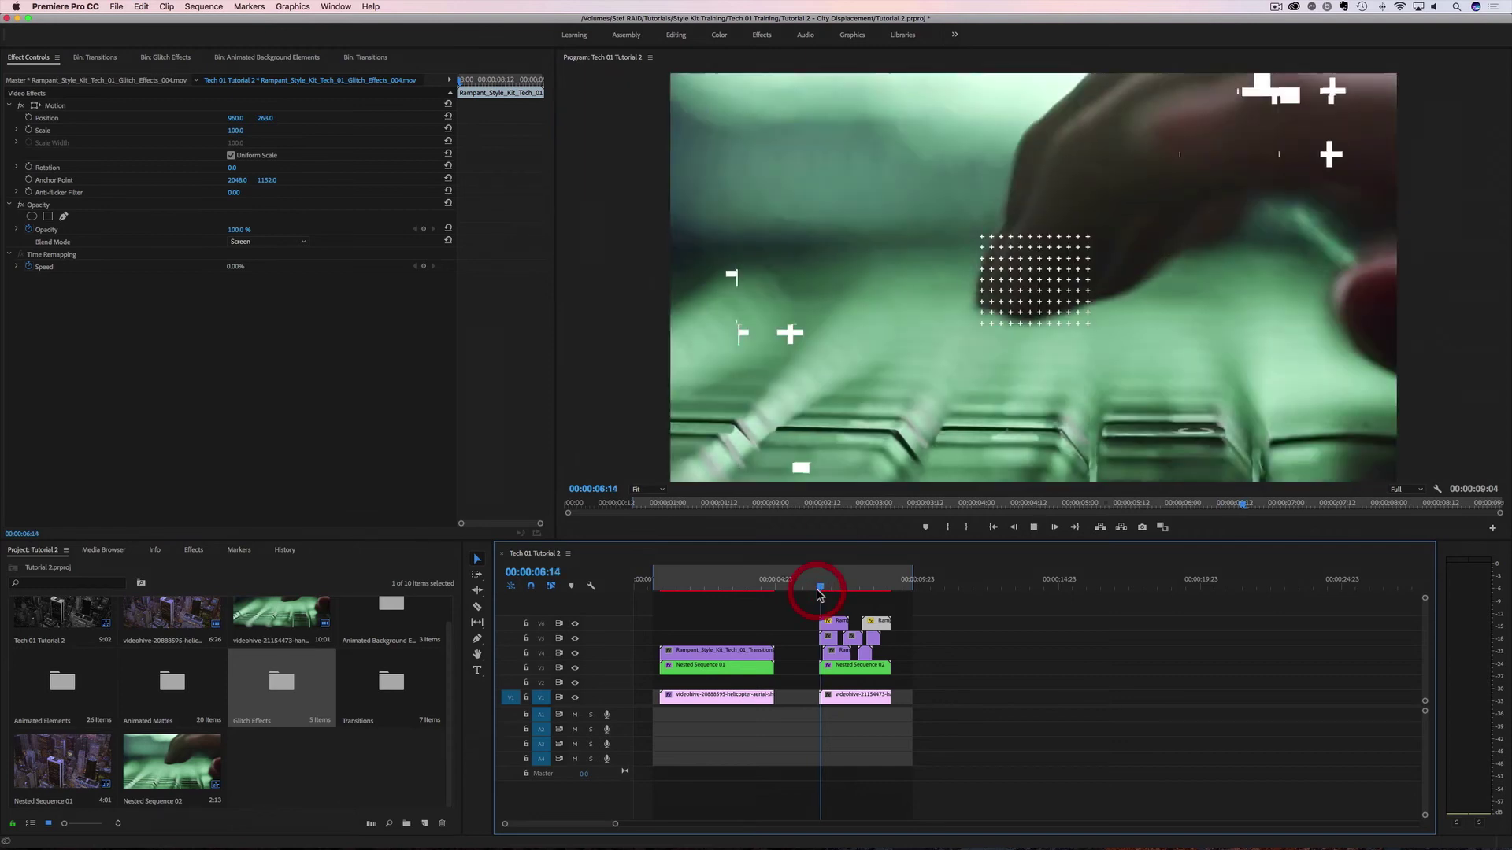
drag(877, 588, 840, 588)
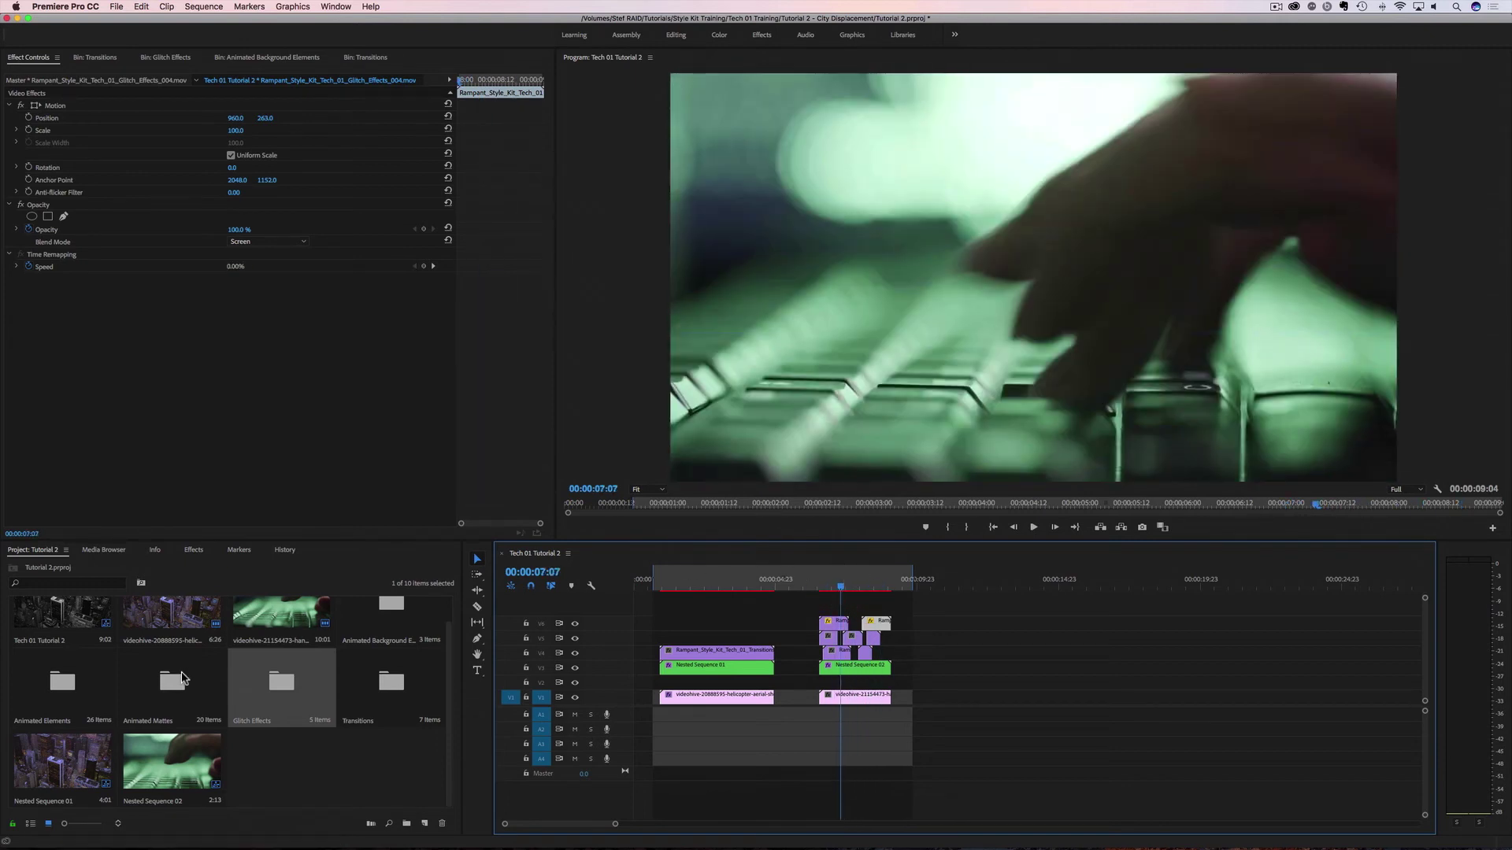
- Place the Animated Mattes 016 clip from the Animated Mattes bin on V7 just after the typing-hands clip's start
double_click(170, 685)
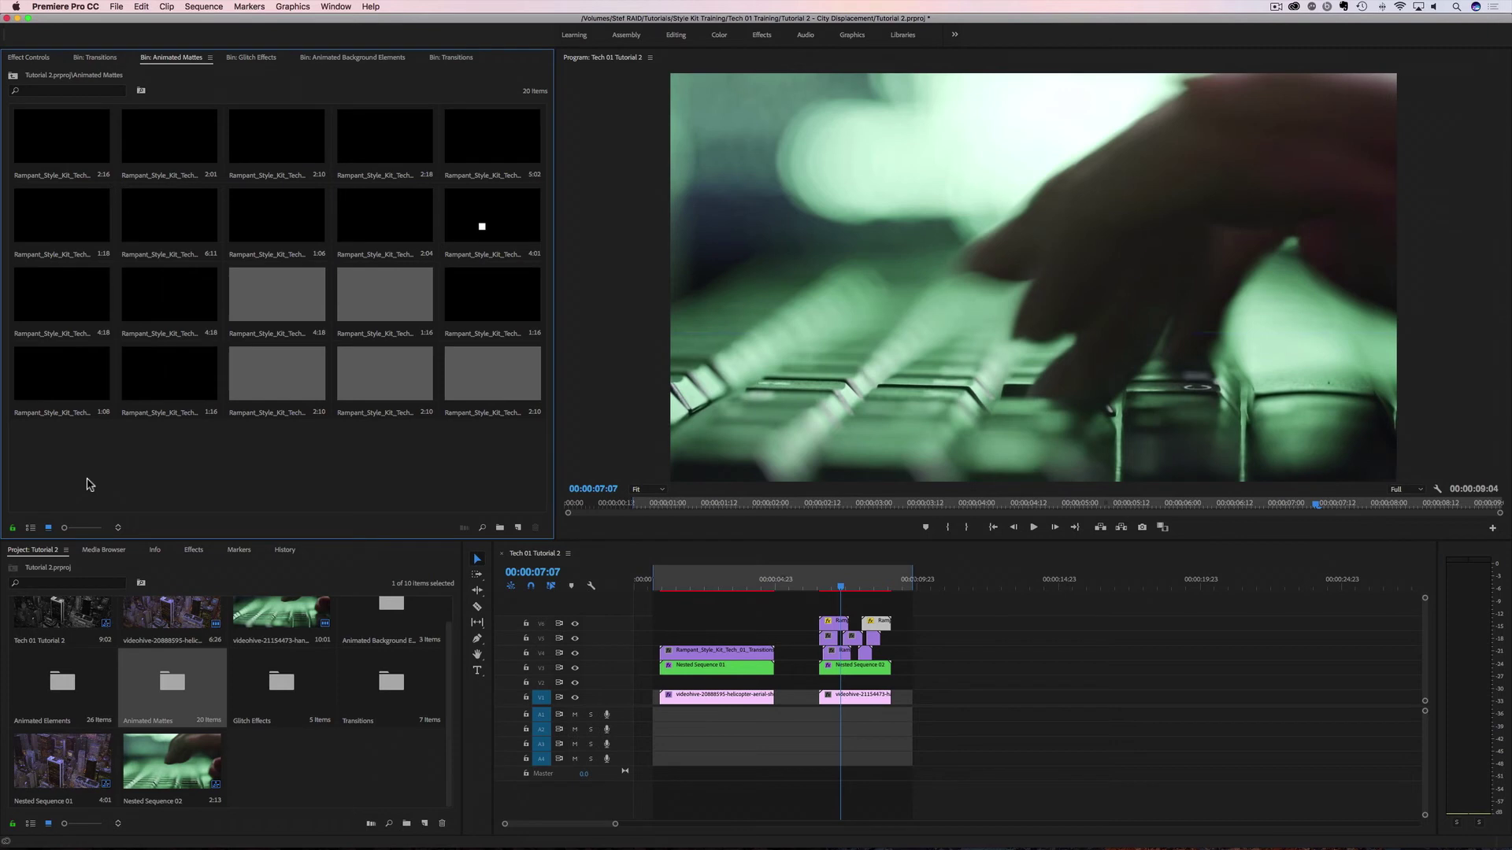
drag(64, 529, 71, 530)
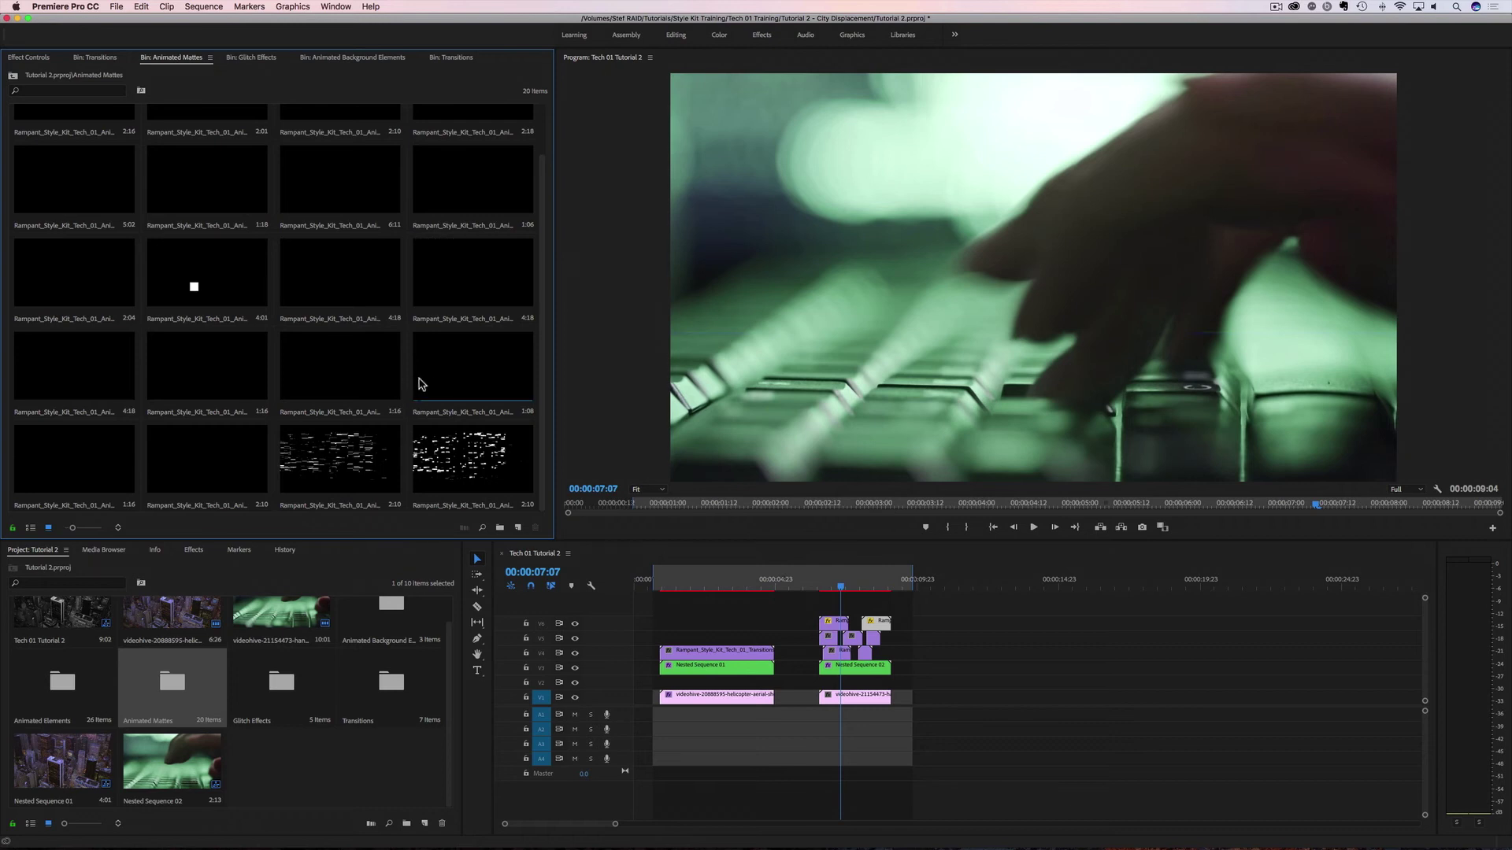
click(450, 368)
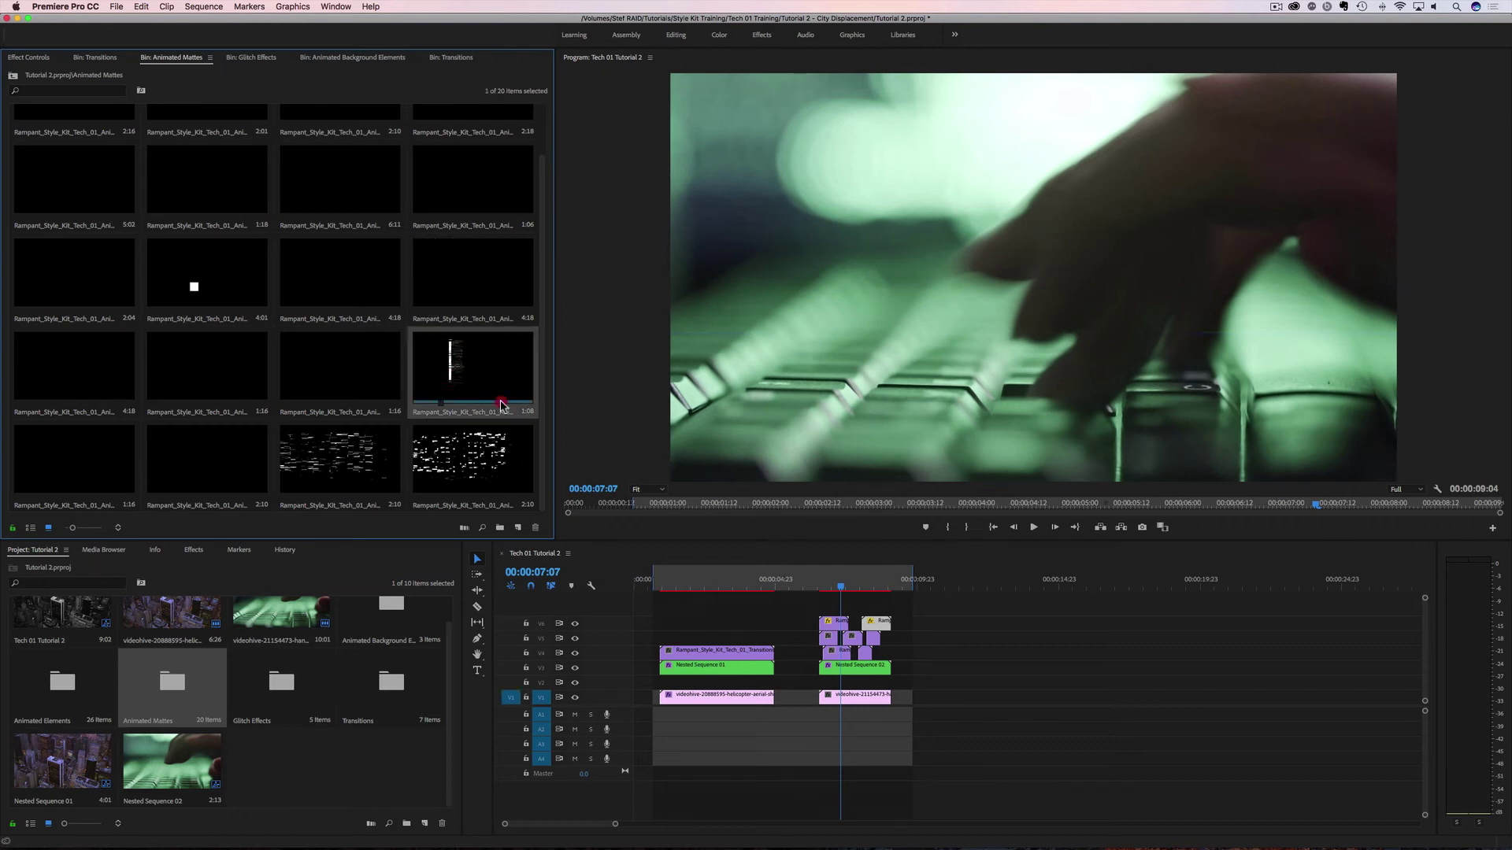
drag(803, 579, 835, 590)
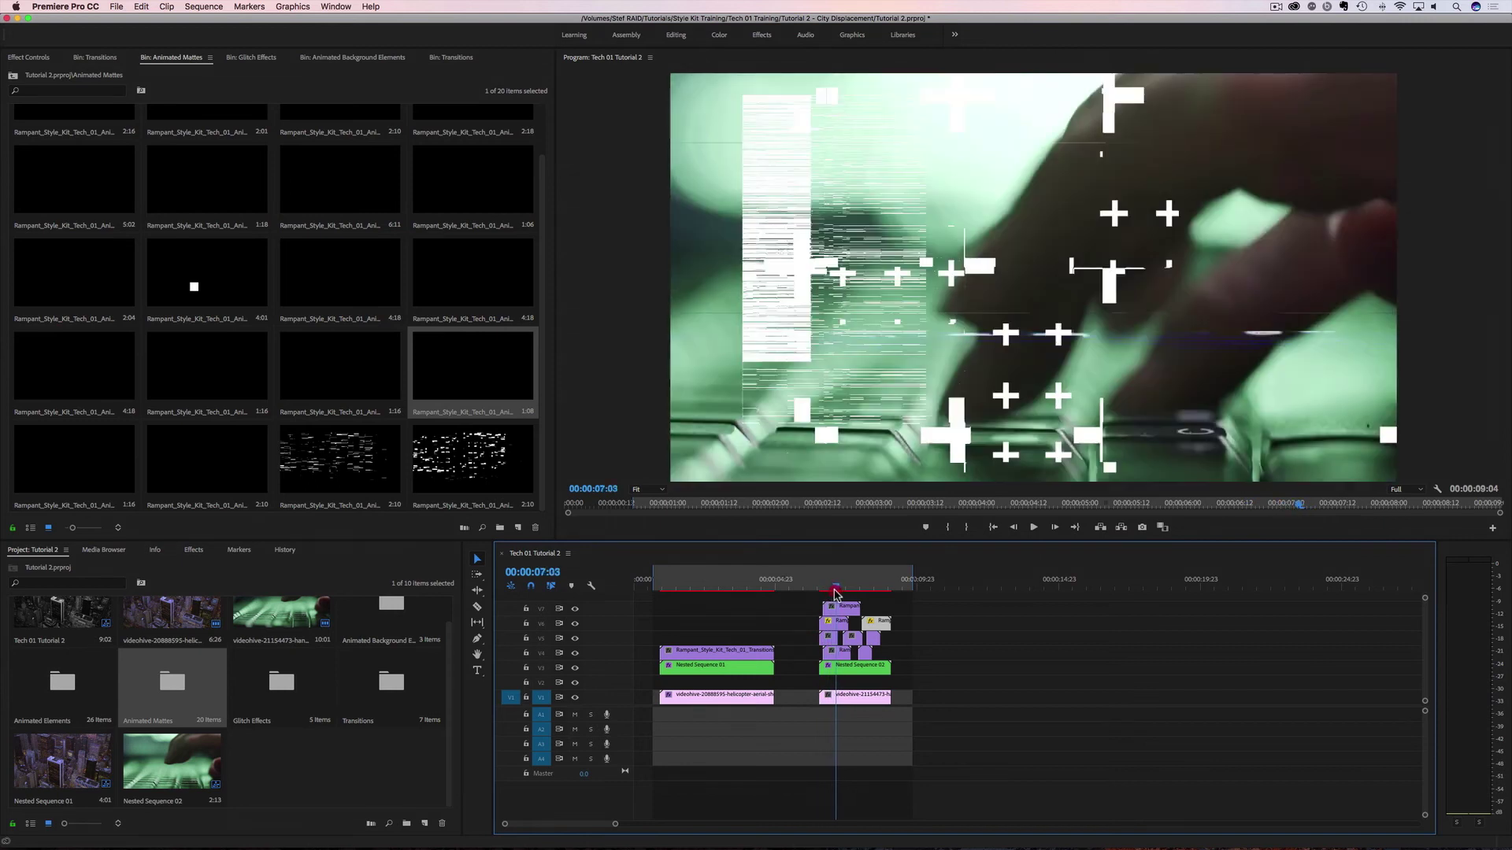
- Set the V7 animated matte clip's horizontal position to 815
click(839, 607)
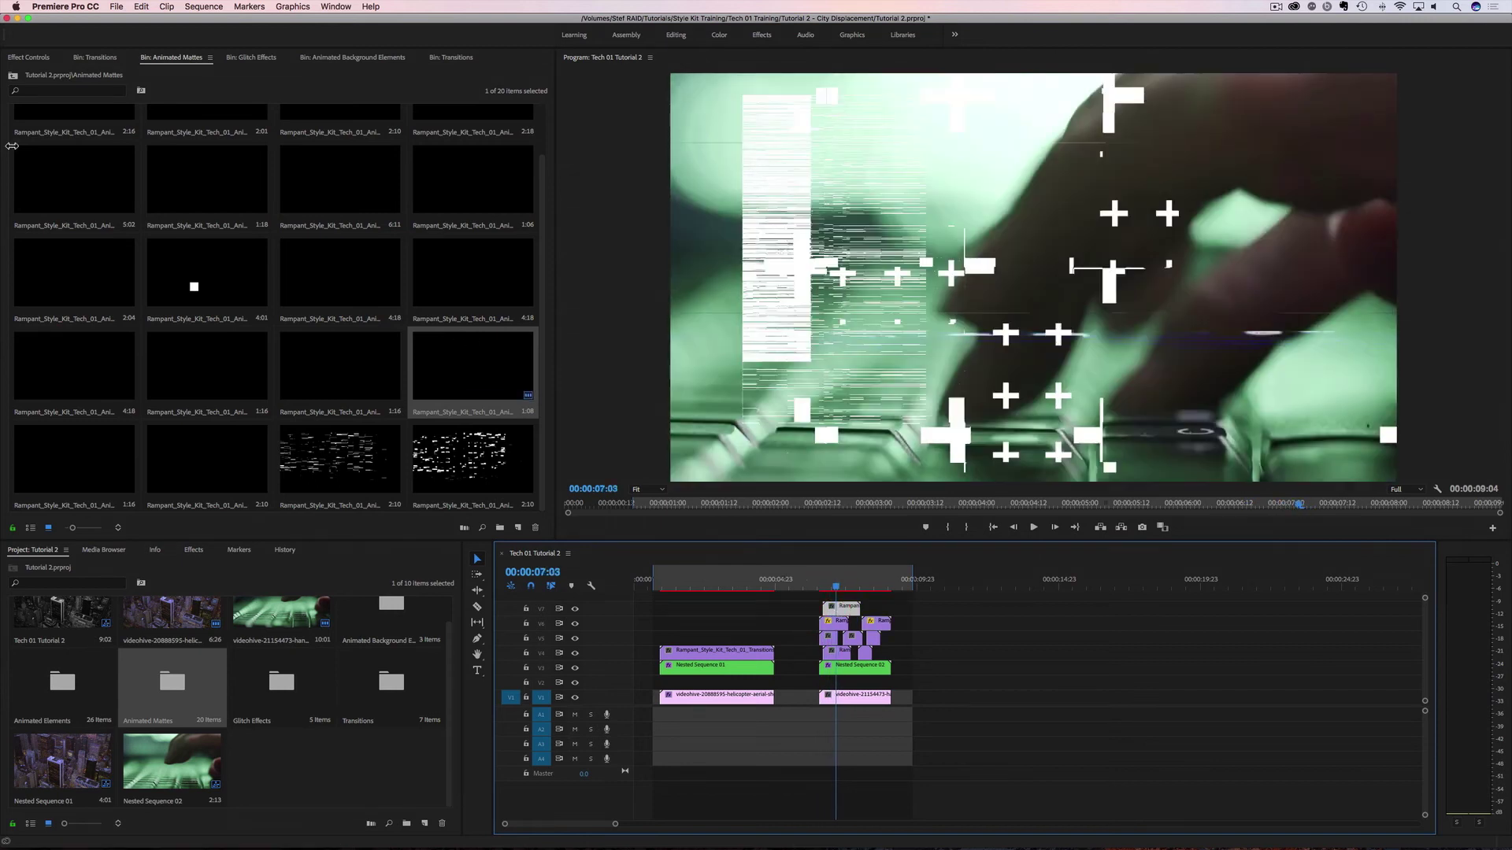
click(34, 56)
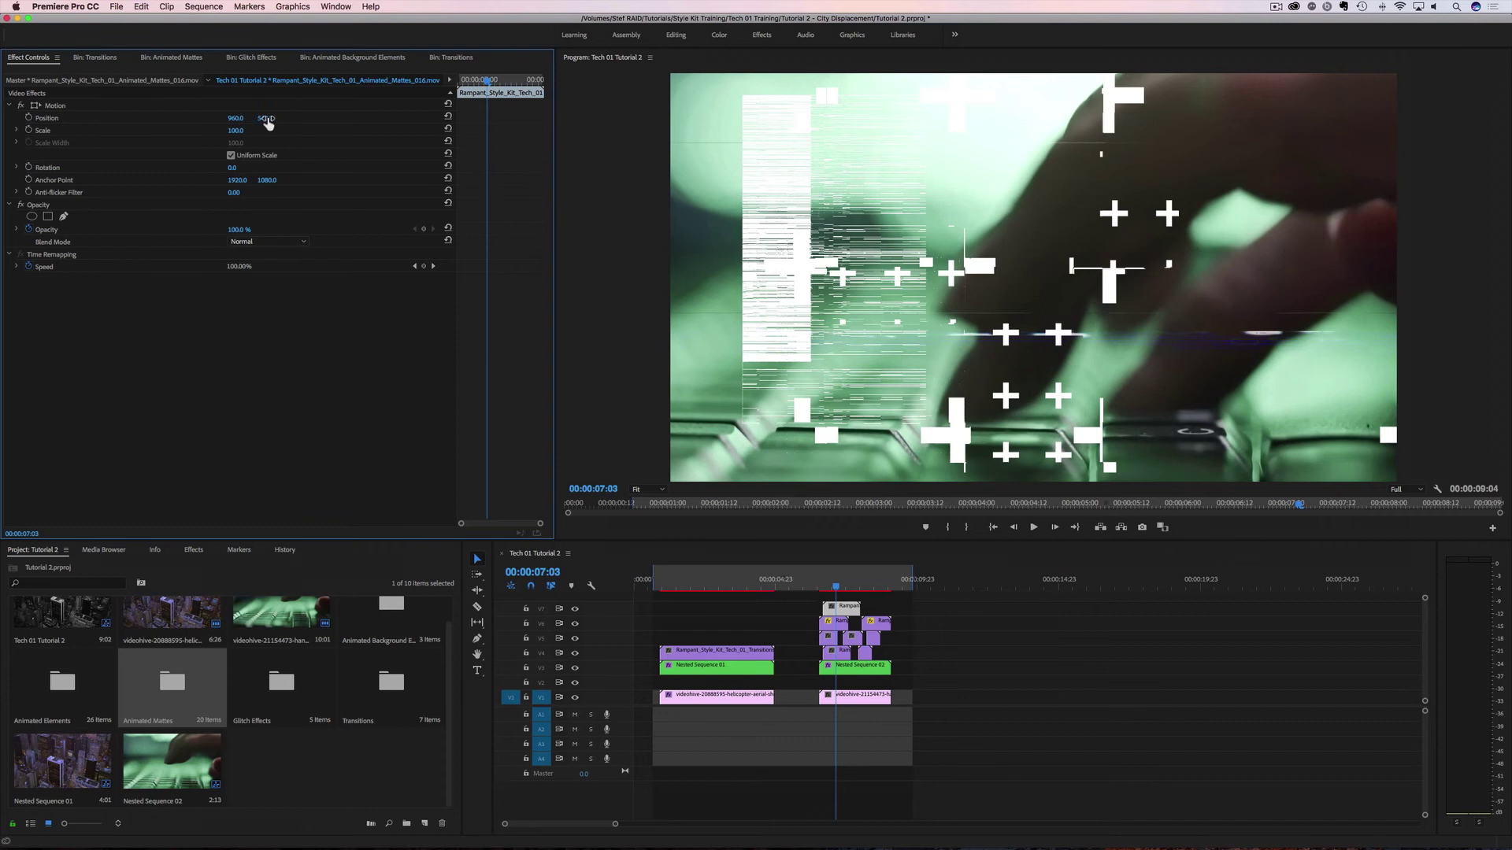
key(super)
drag(246, 124, 189, 123)
- Set the V7 animated matte clip's blend mode to Overlay and review the typing-hands section
click(262, 245)
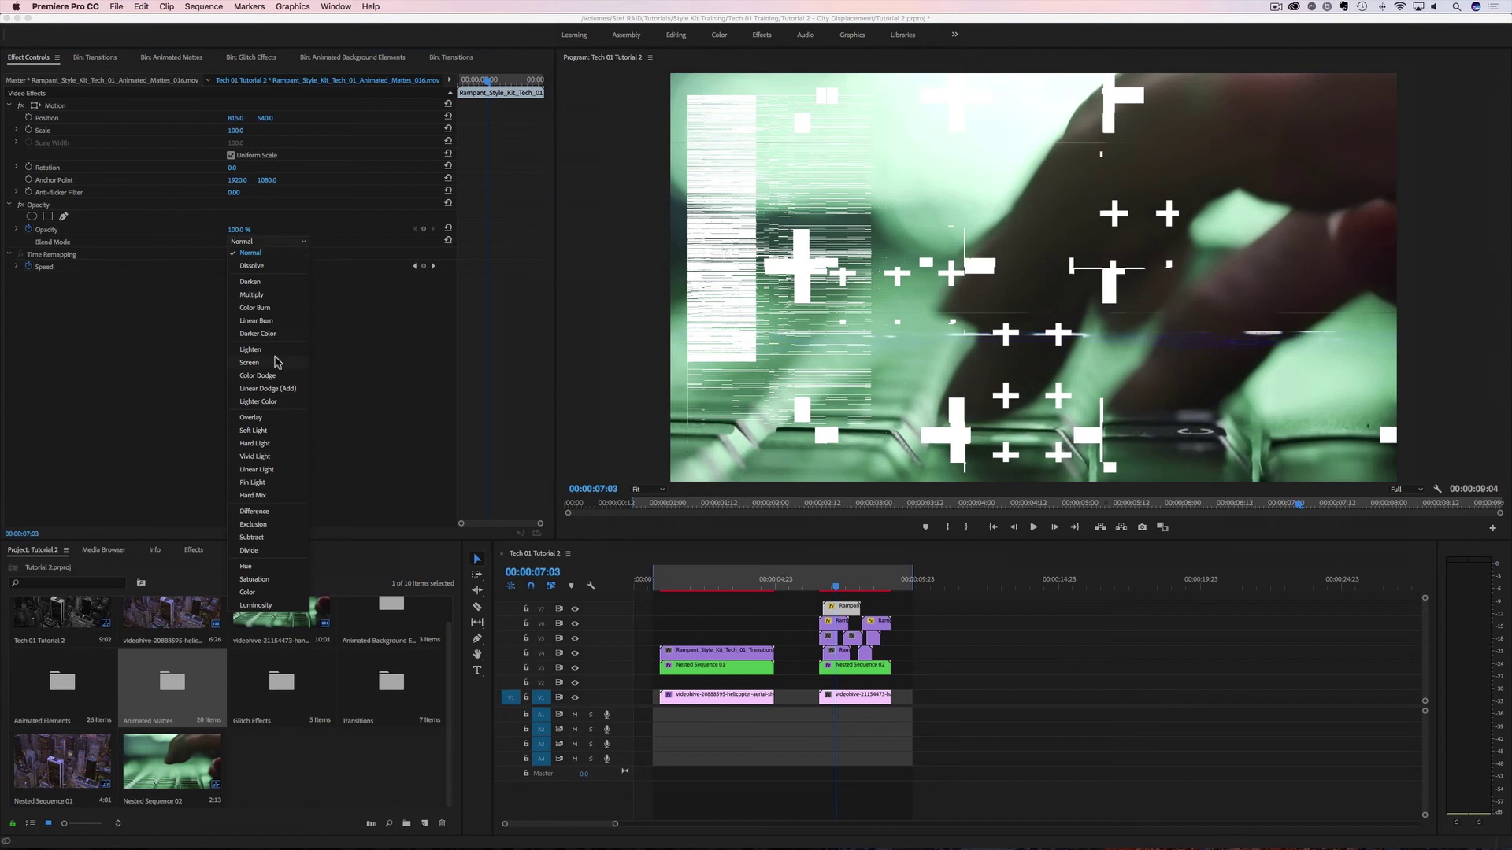
click(251, 417)
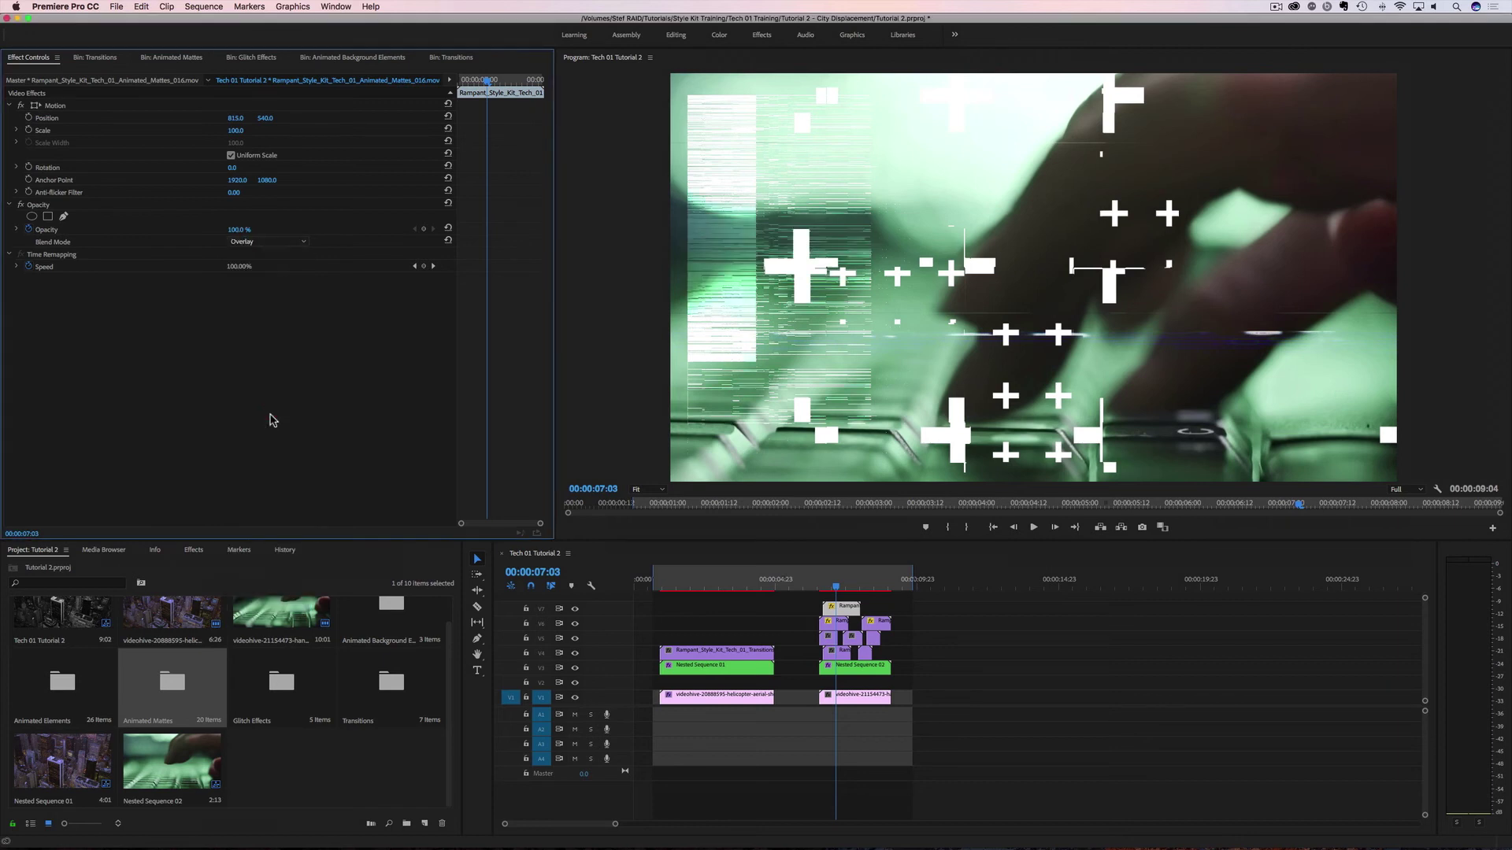
click(818, 589)
key(space)
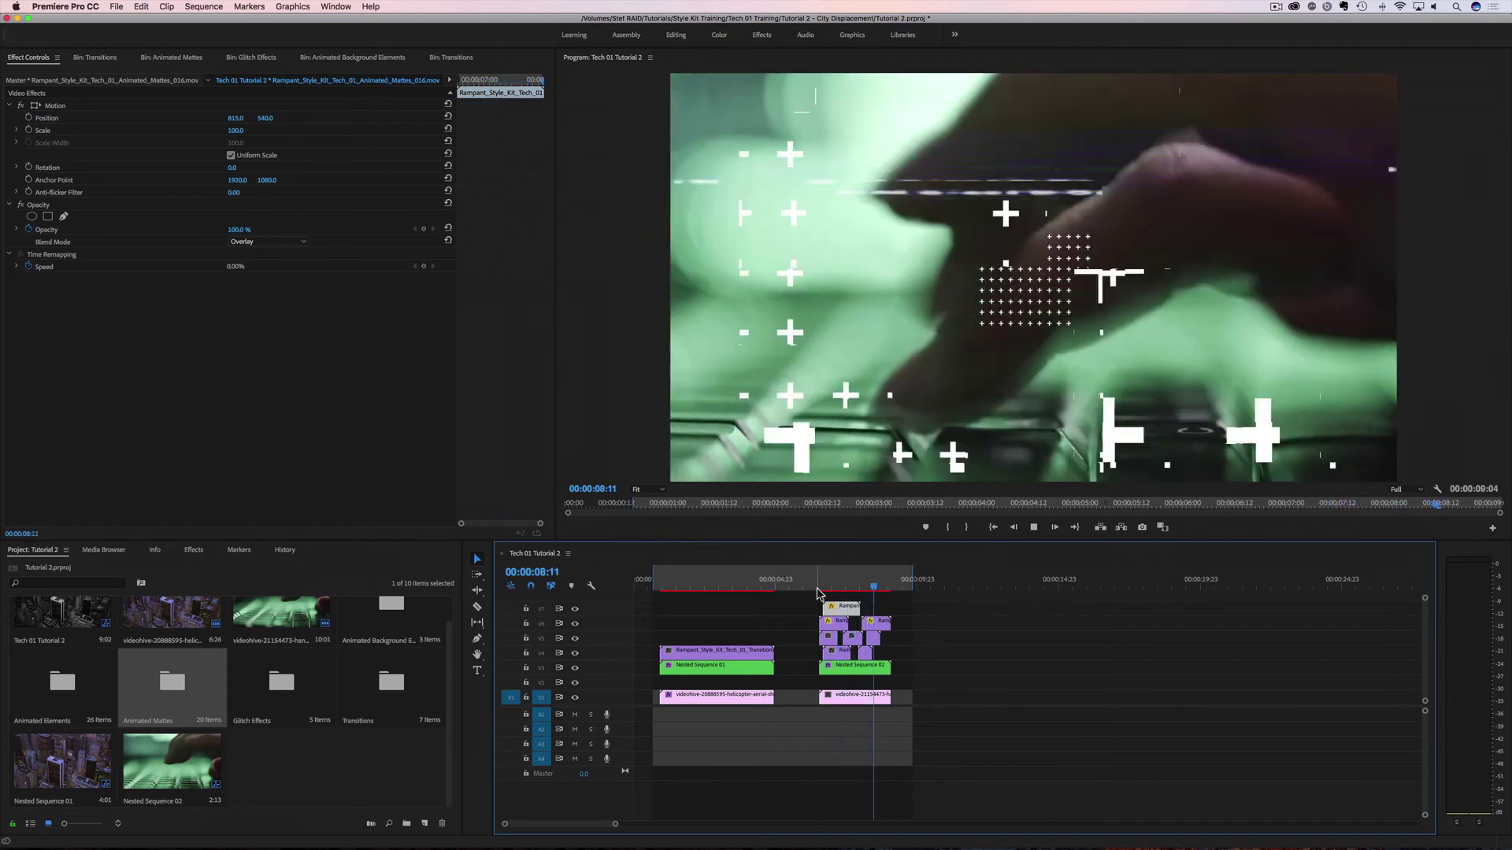
click(818, 591)
drag(819, 591, 837, 590)
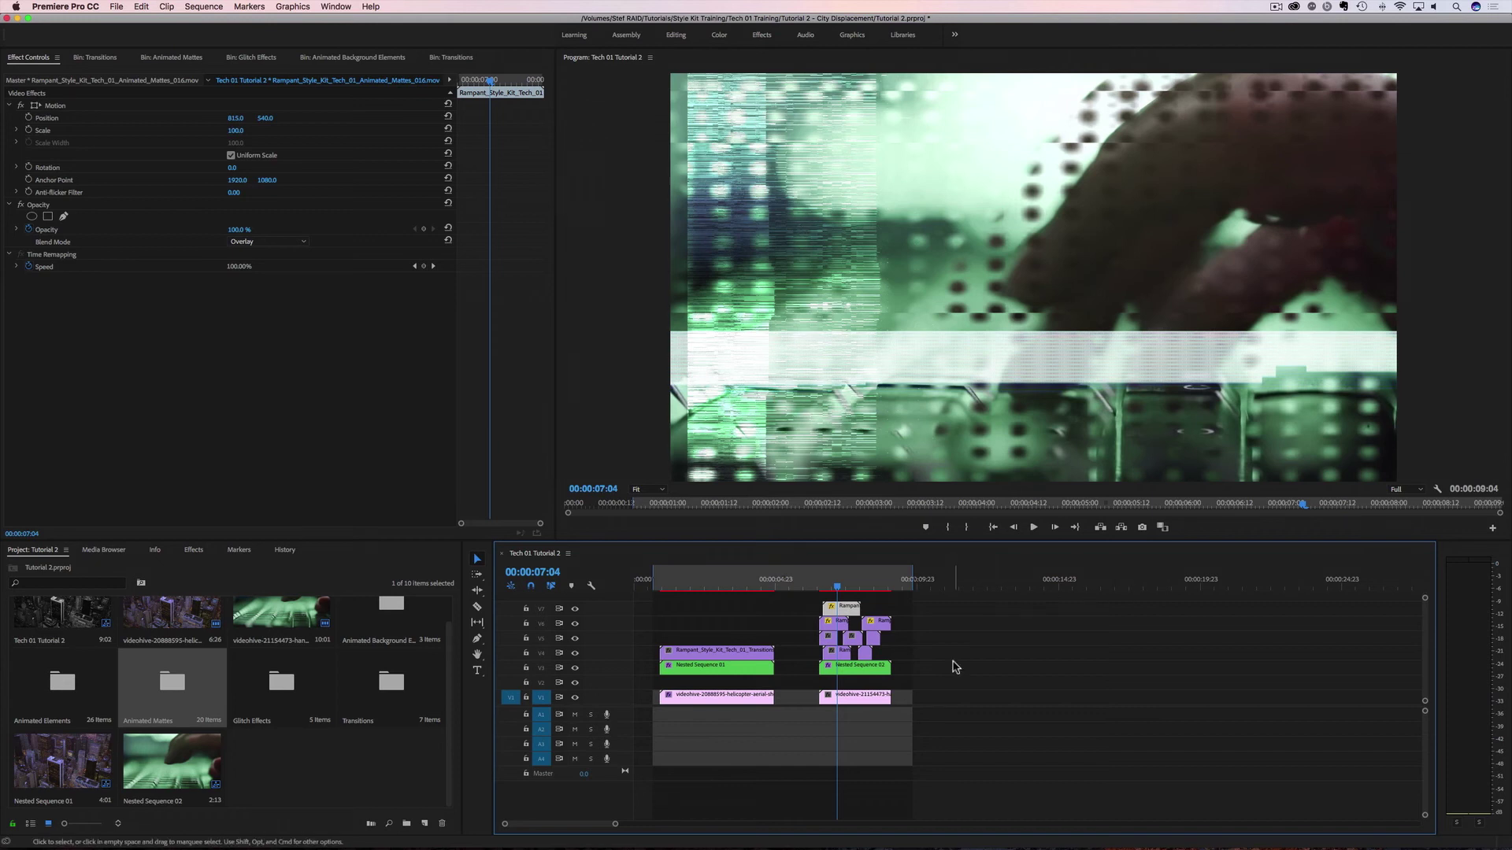
- Duplicate the animated matte clip onto V9 near the typing-hands clip's end and apply the Horizontal Flip effect to the copy
key(alt)
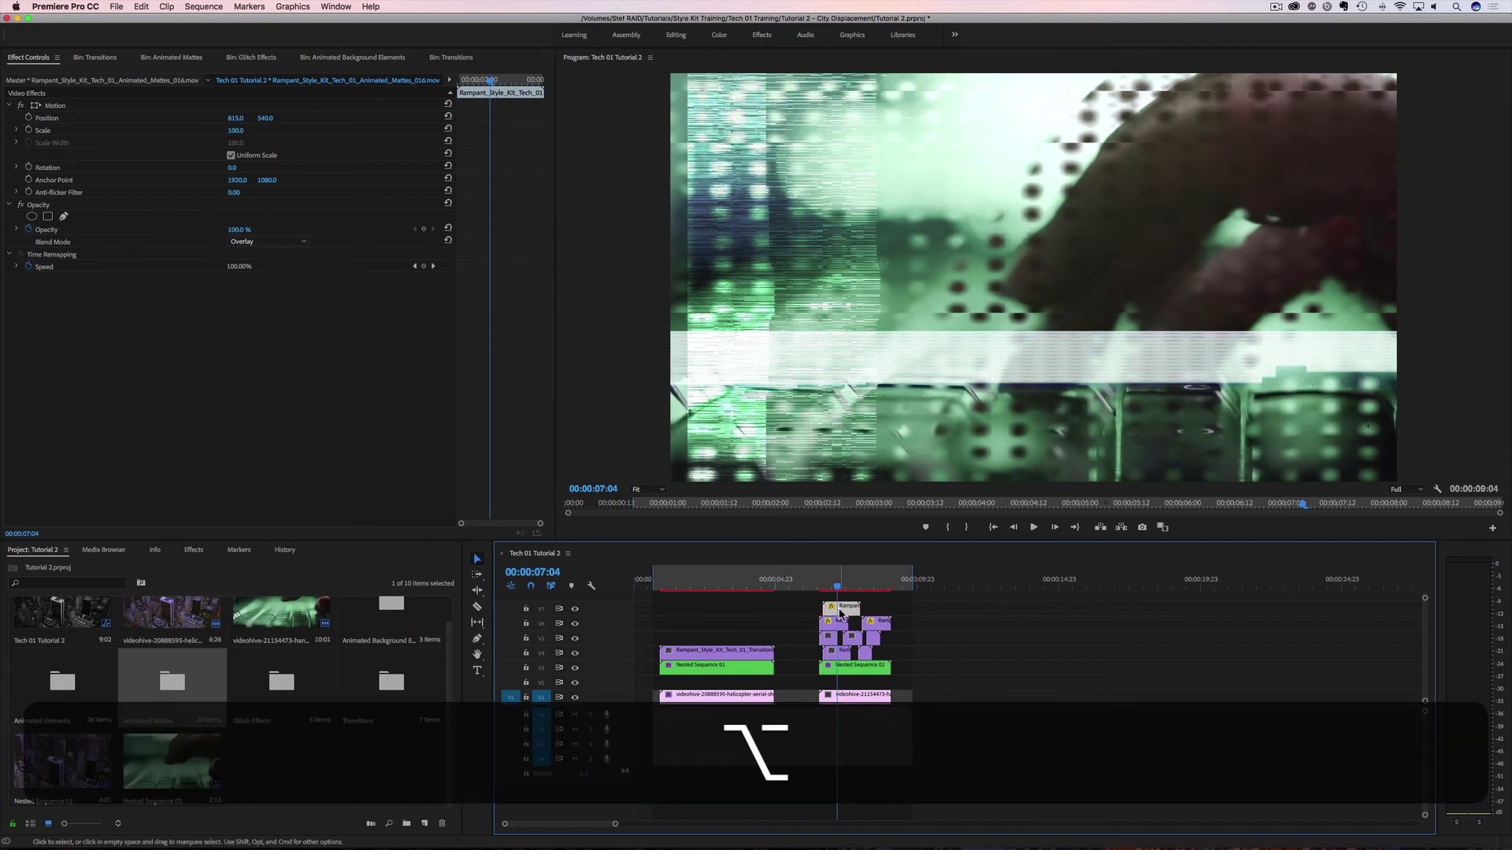
drag(839, 614, 876, 609)
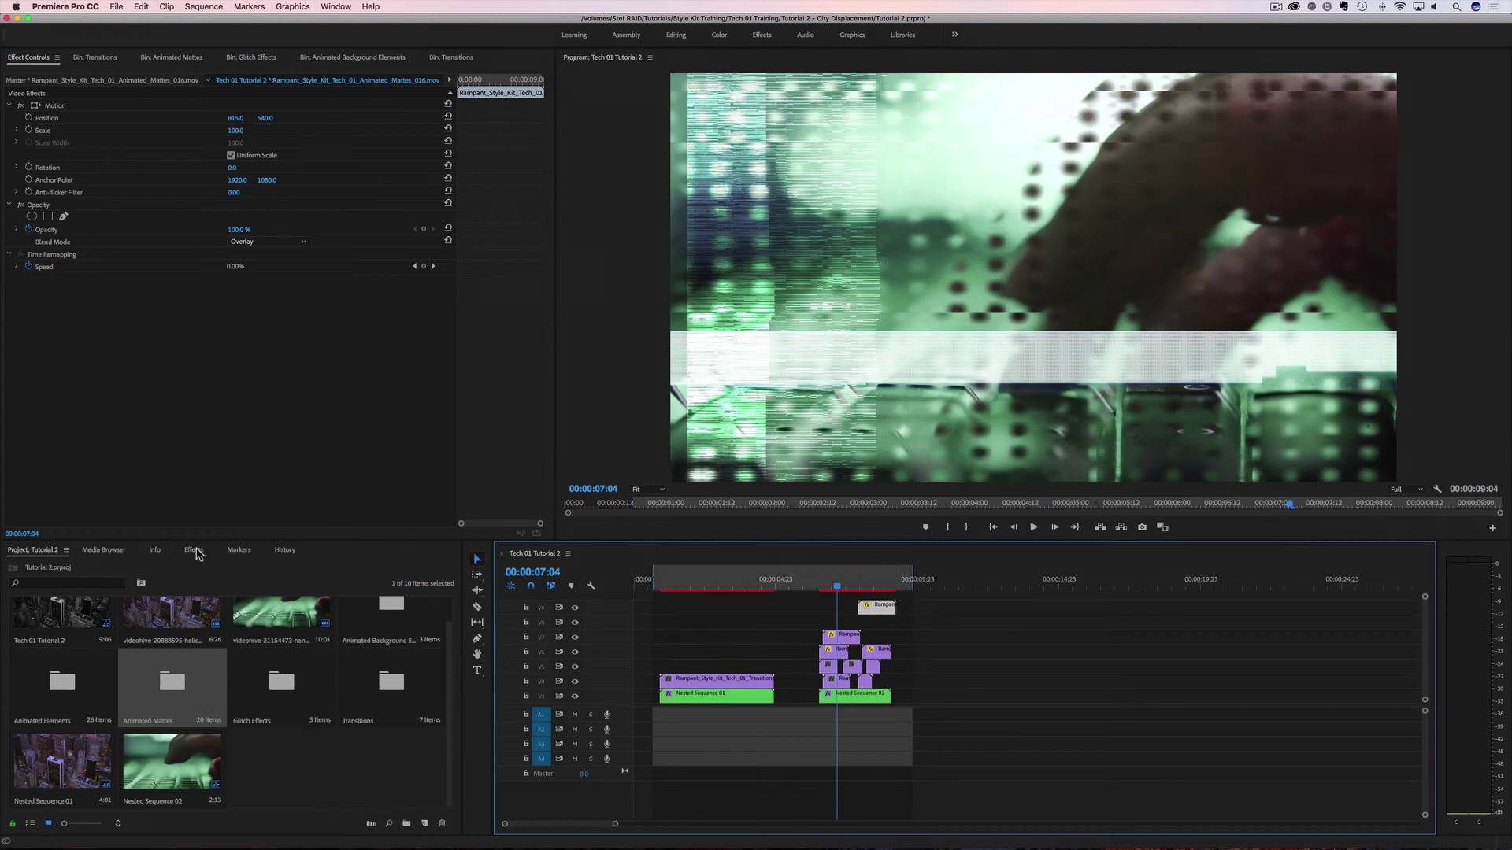
click(195, 551)
click(41, 567)
text(hori)
drag(67, 655, 871, 611)
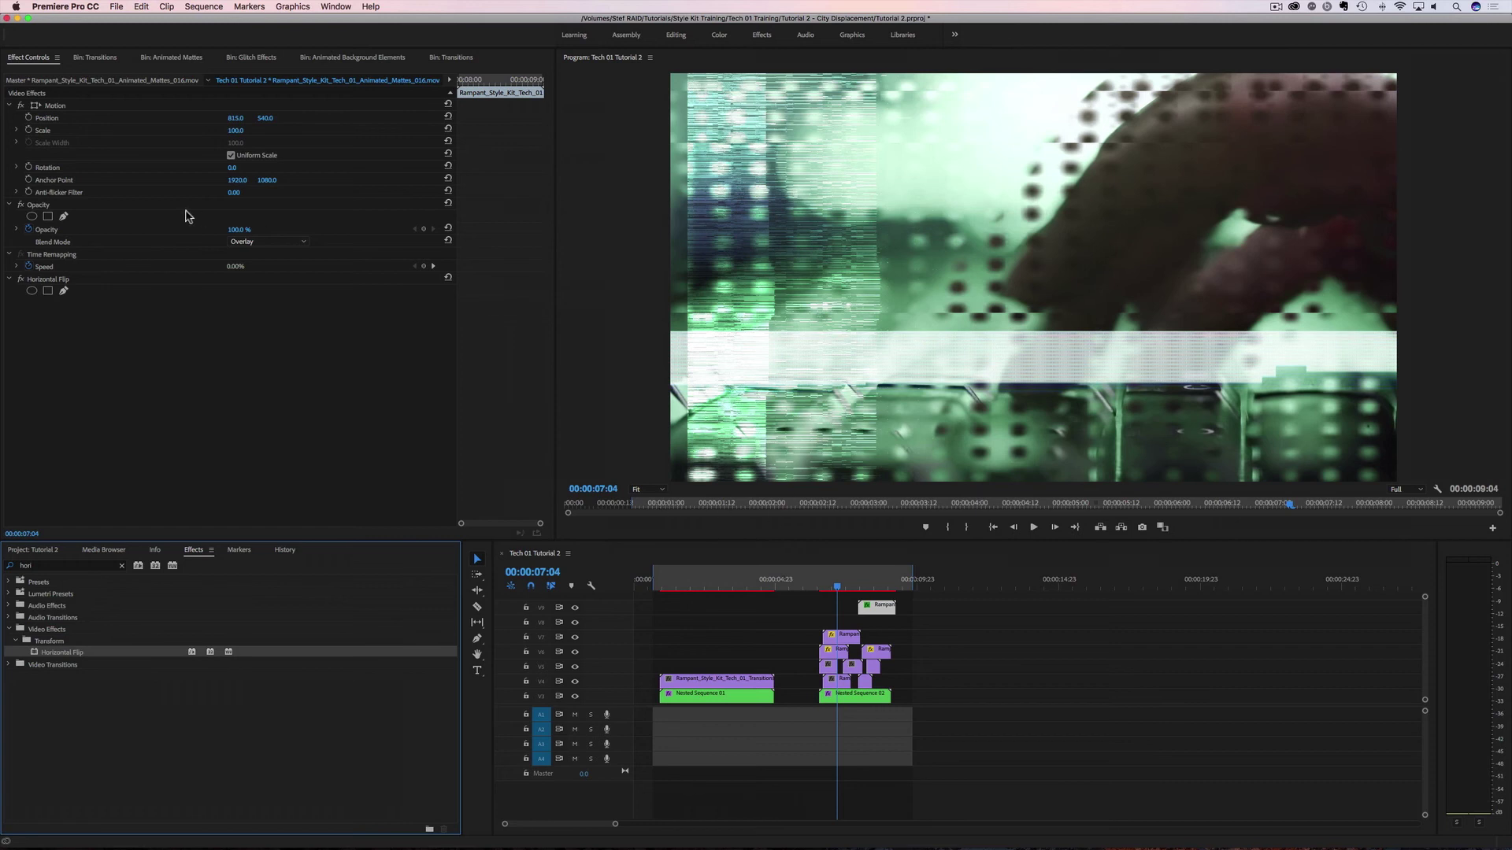
- Scale the flipped matte clip on V9 to 84, set its horizontal position to 1223, and play the section
drag(237, 119, 16, 119)
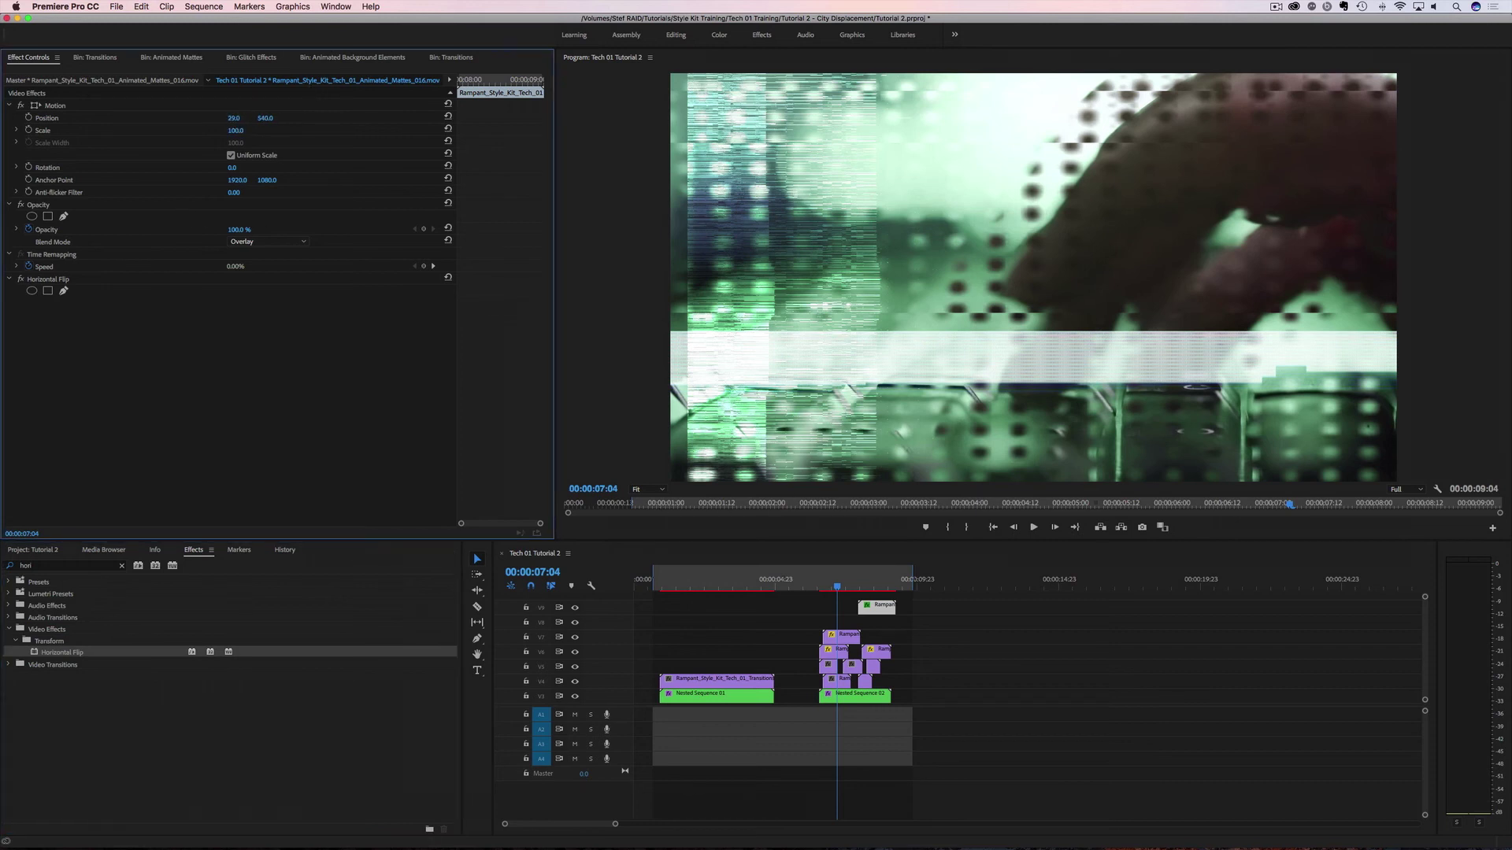
key(super+z)
click(874, 586)
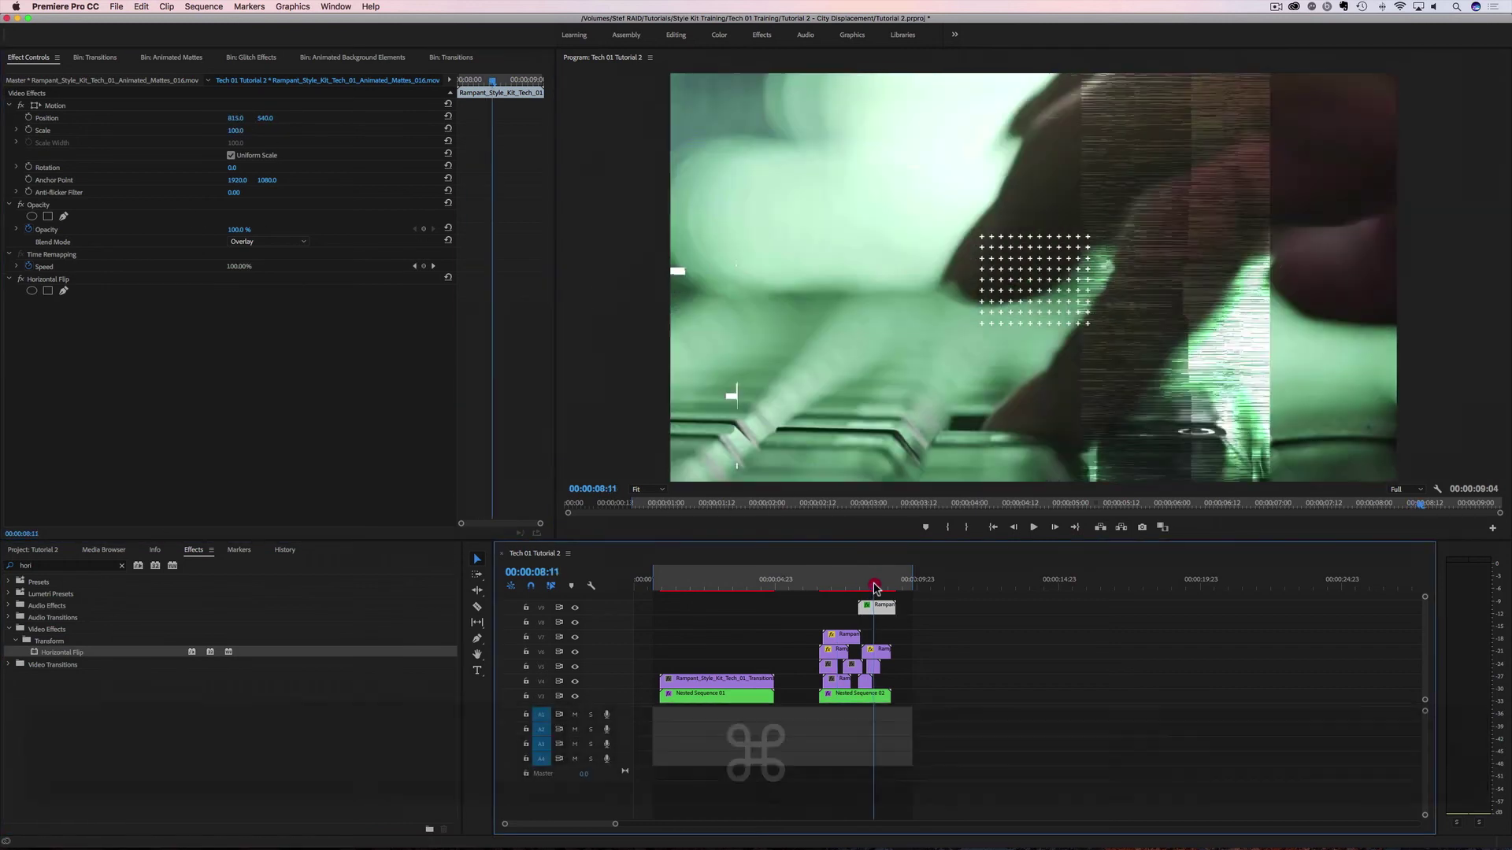
drag(736, 463, 747, 463)
drag(237, 118, 223, 131)
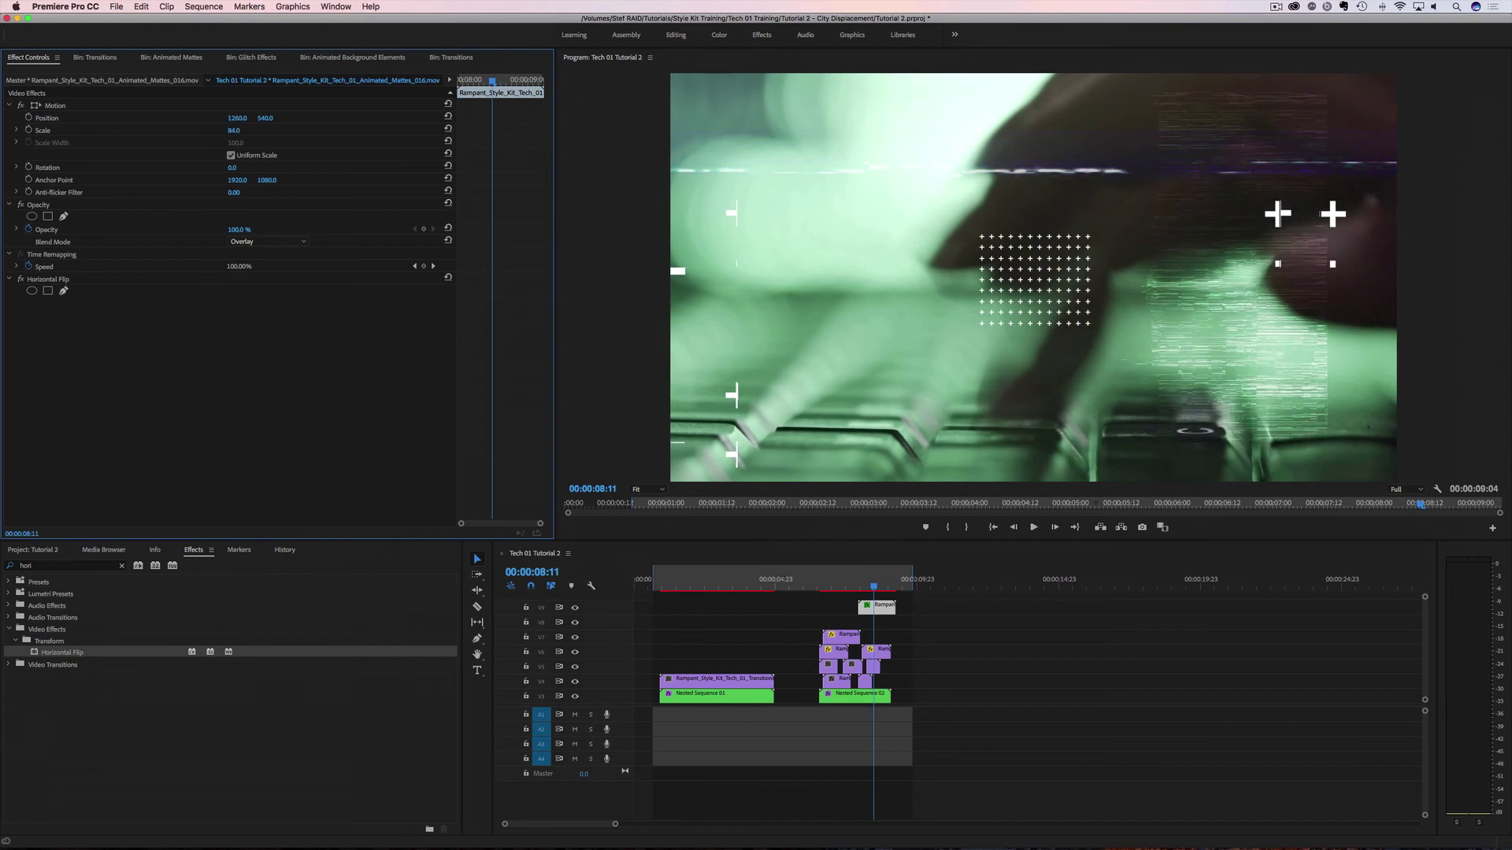
drag(237, 118, 232, 118)
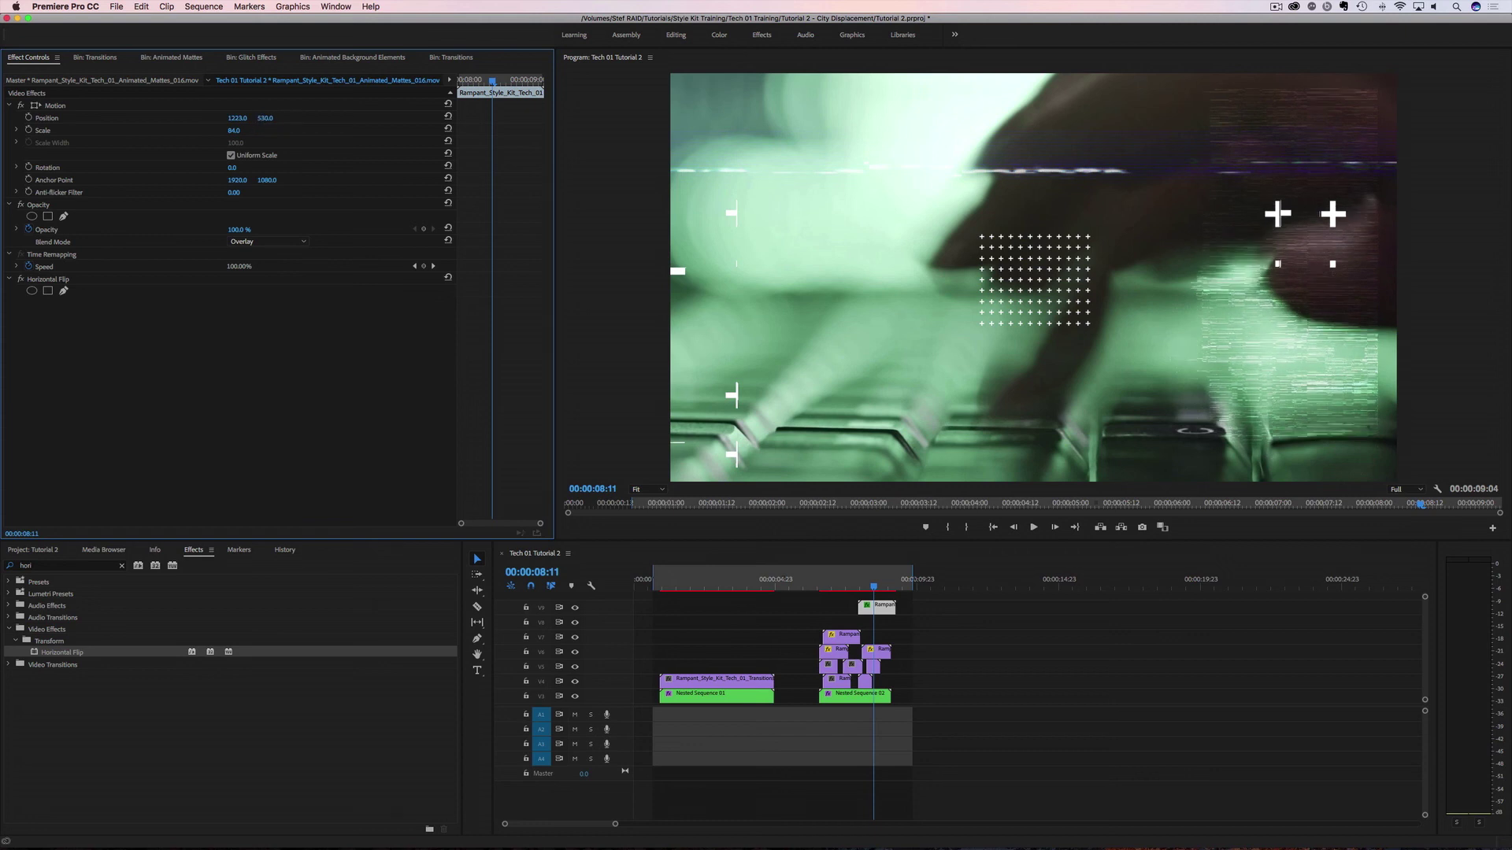
click(852, 588)
click(818, 591)
key(space)
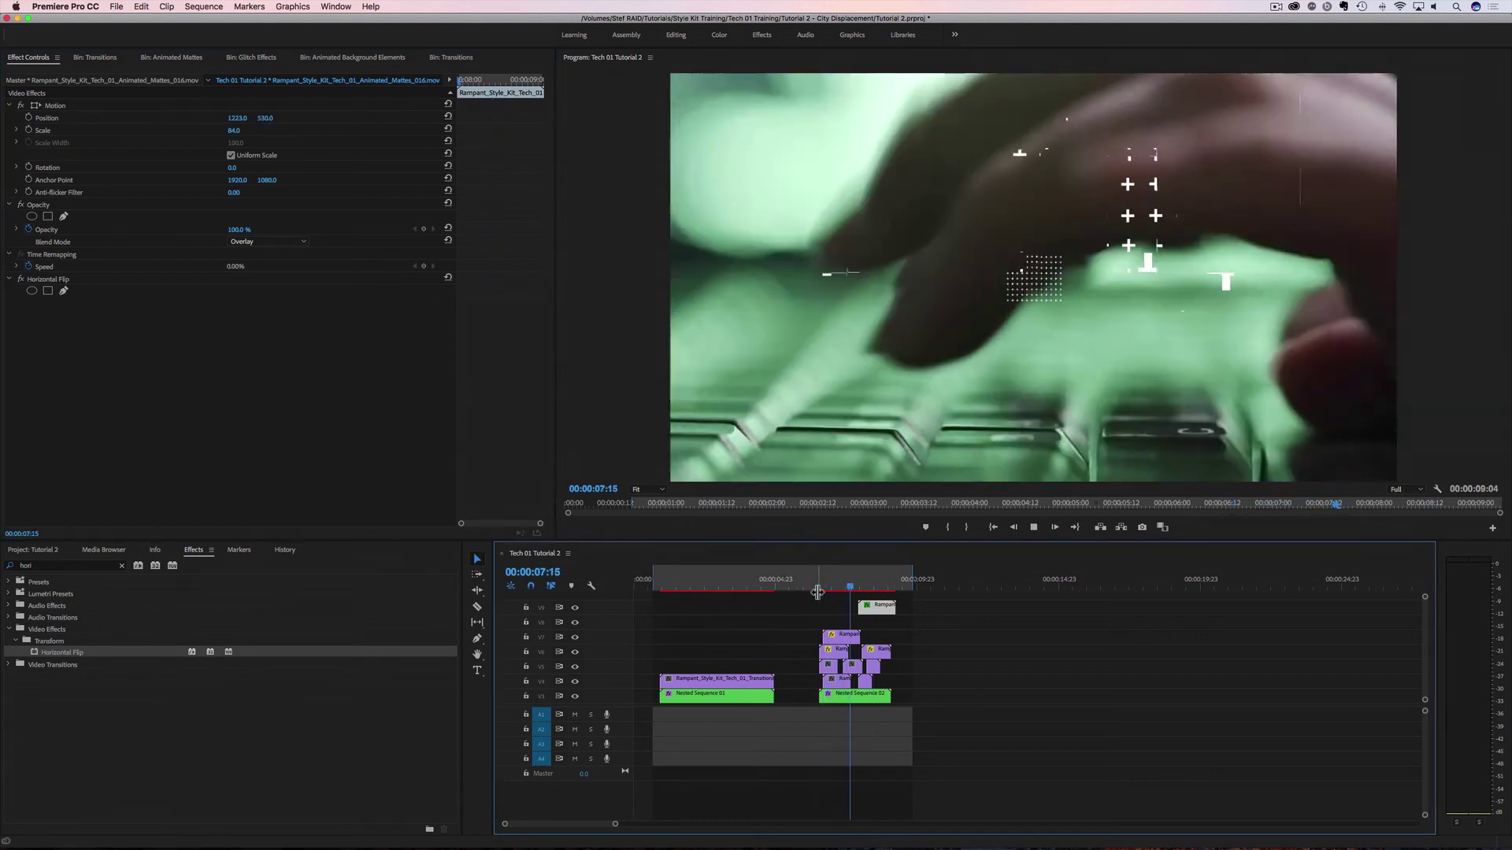
click(870, 589)
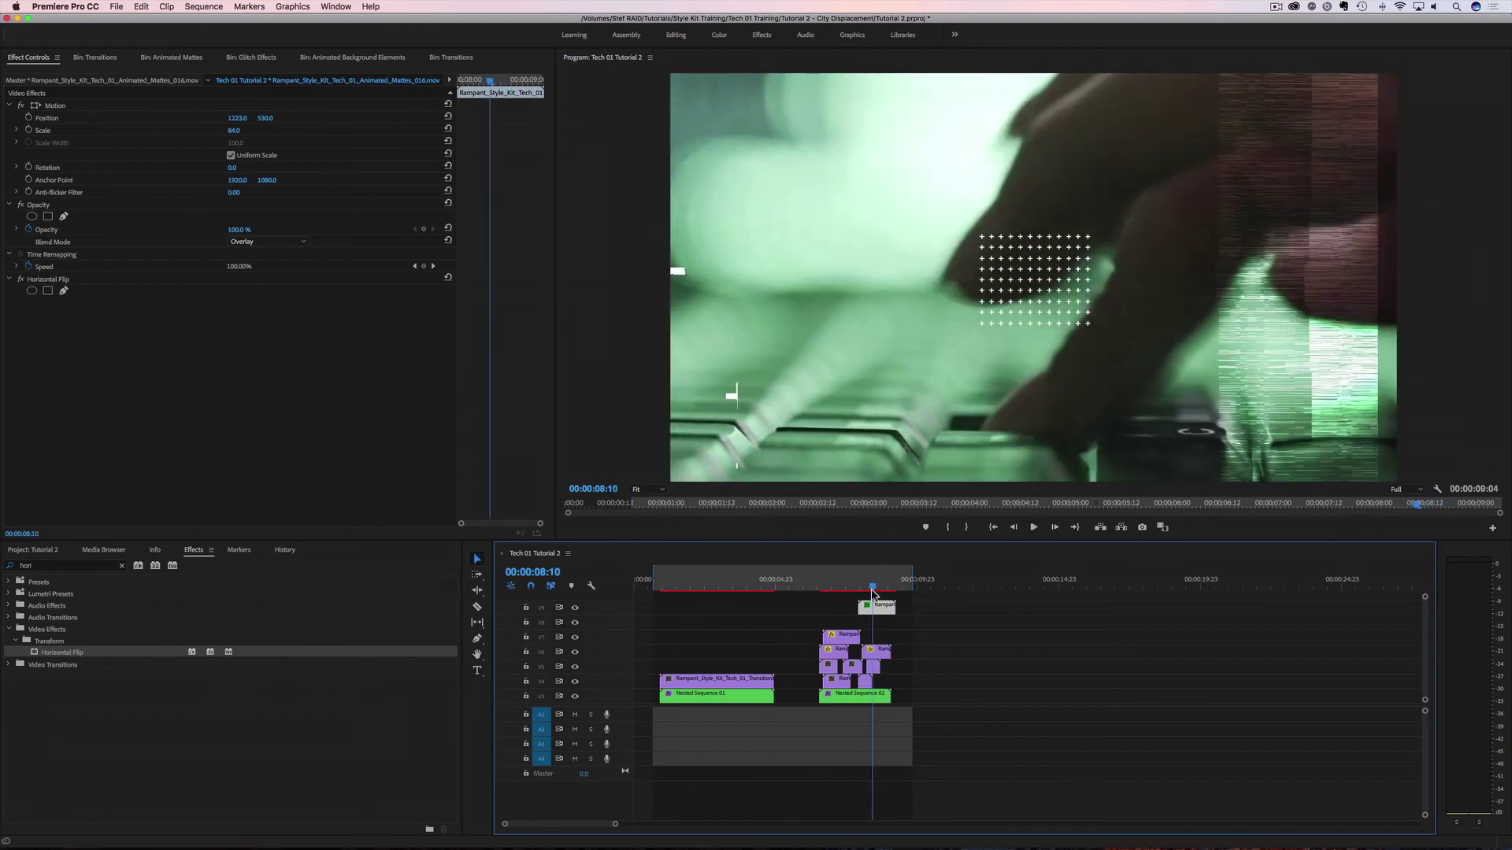
- Set the blend mode of the flipped matte clip on V9 to Normal
click(270, 241)
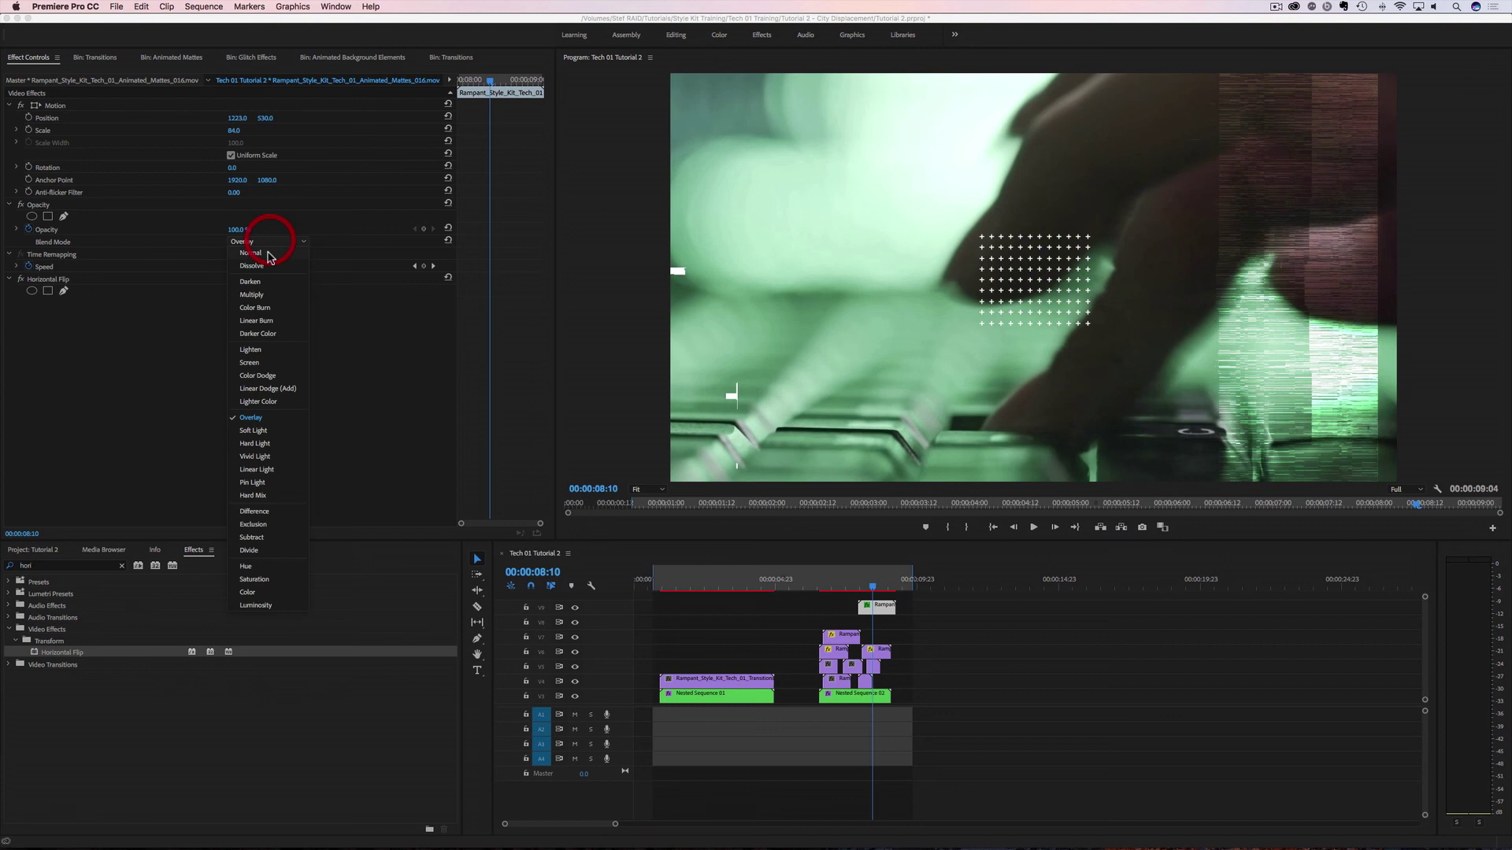
click(268, 254)
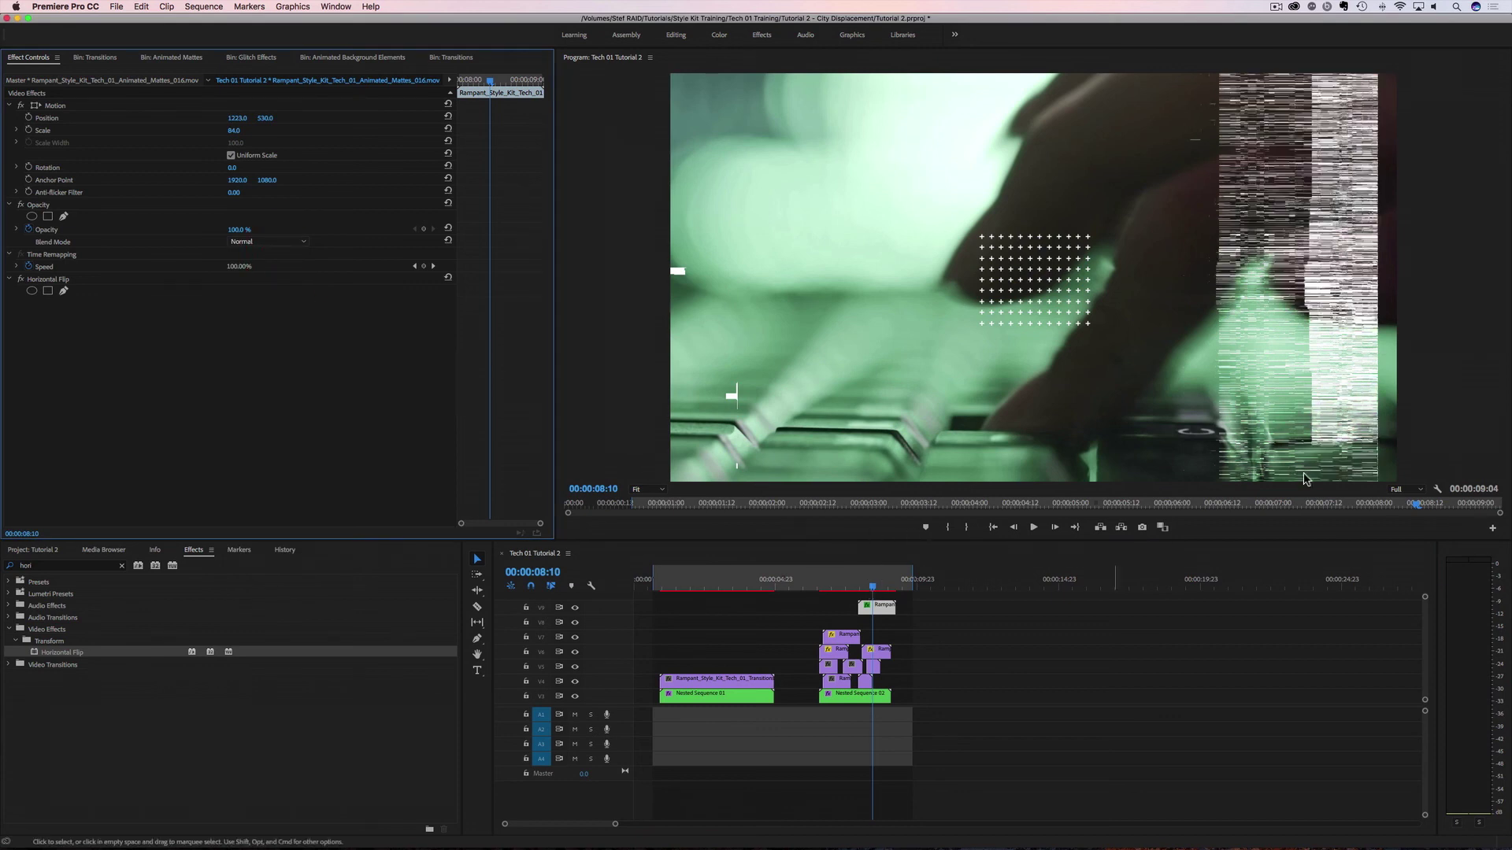
- Duplicate the typing-hands clip from V1 onto V8 and trim the copy's start to match the V9 matte clip
scroll(858, 693, down, 2)
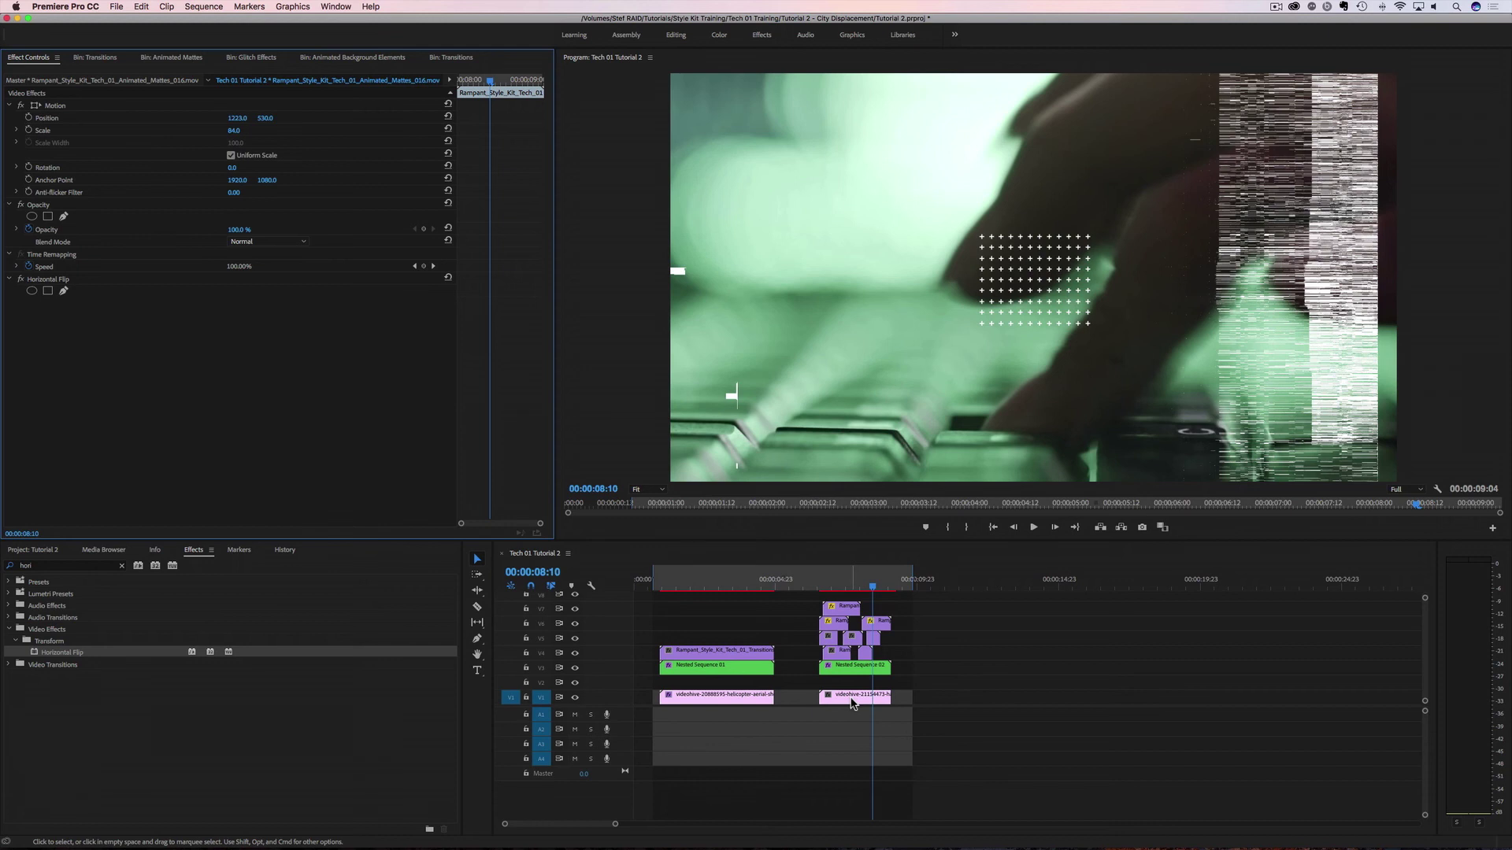
drag(851, 703, 854, 624)
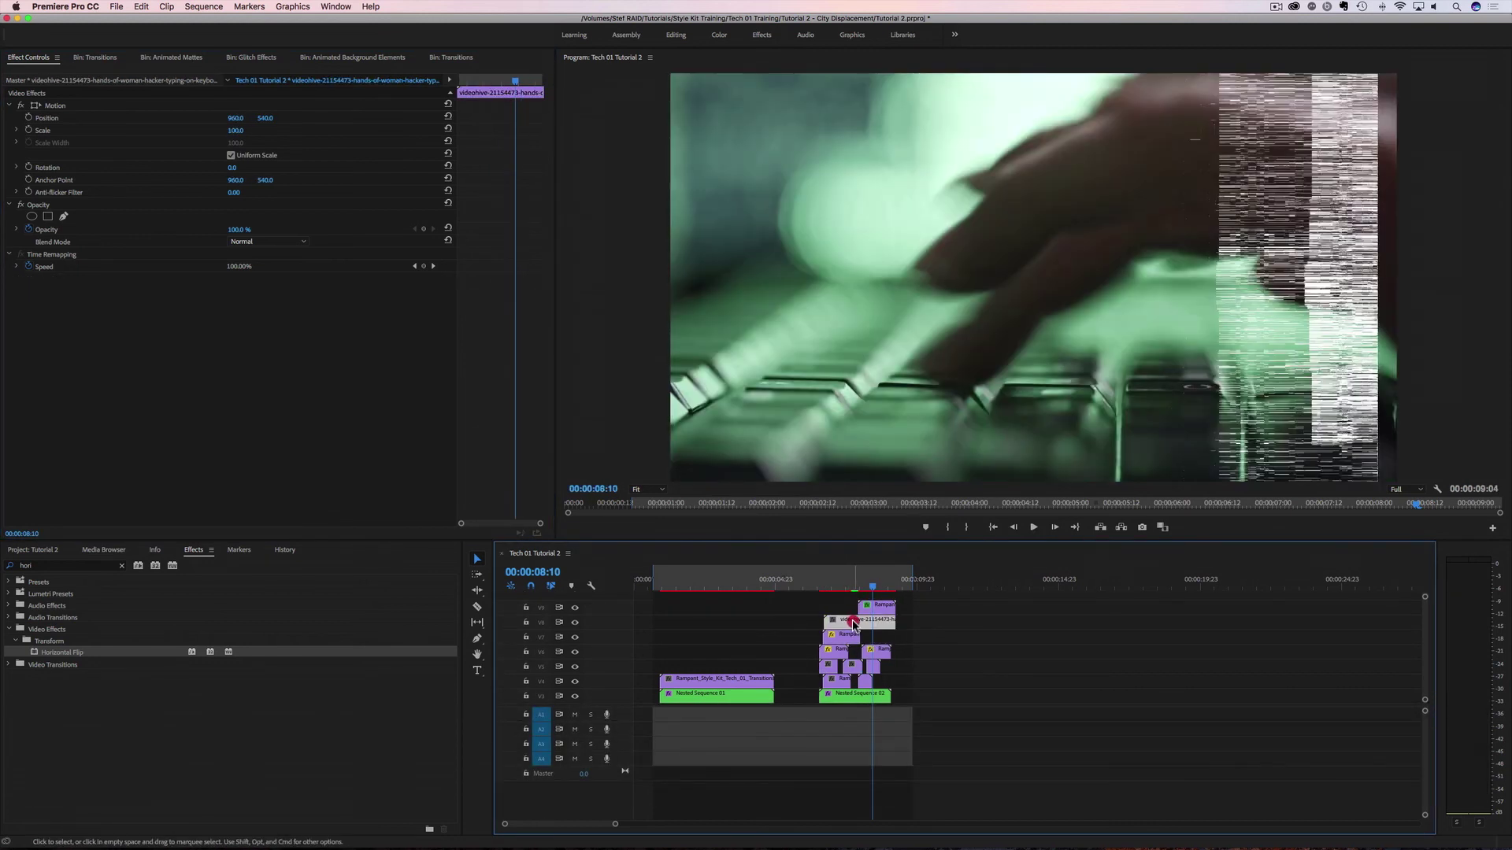
drag(820, 619, 860, 620)
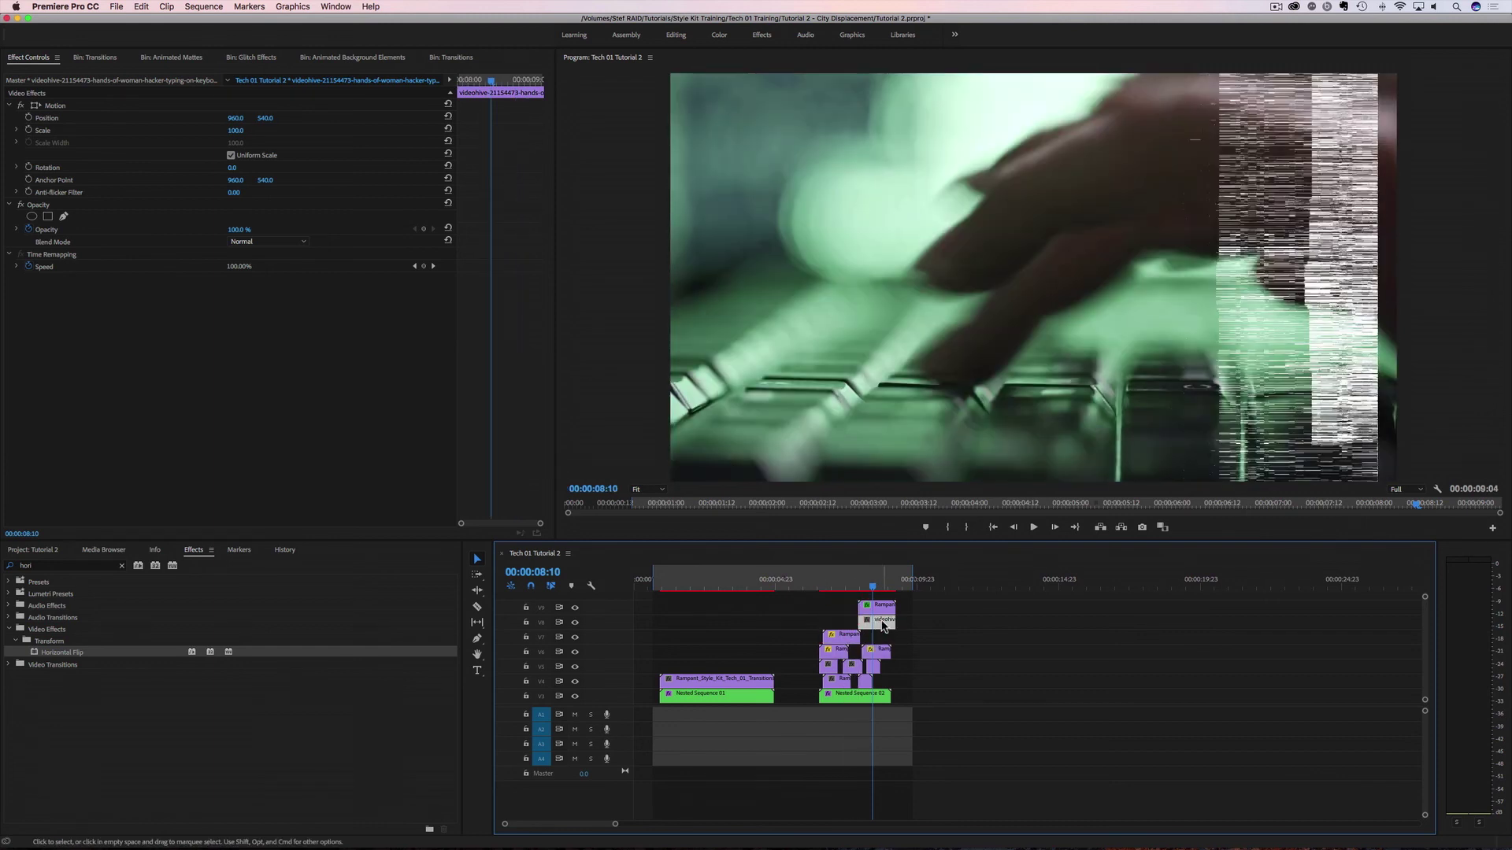
- Scale the V8 typing-hands copy to 130, set its horizontal position to 573, and nest the clip
drag(236, 136, 197, 118)
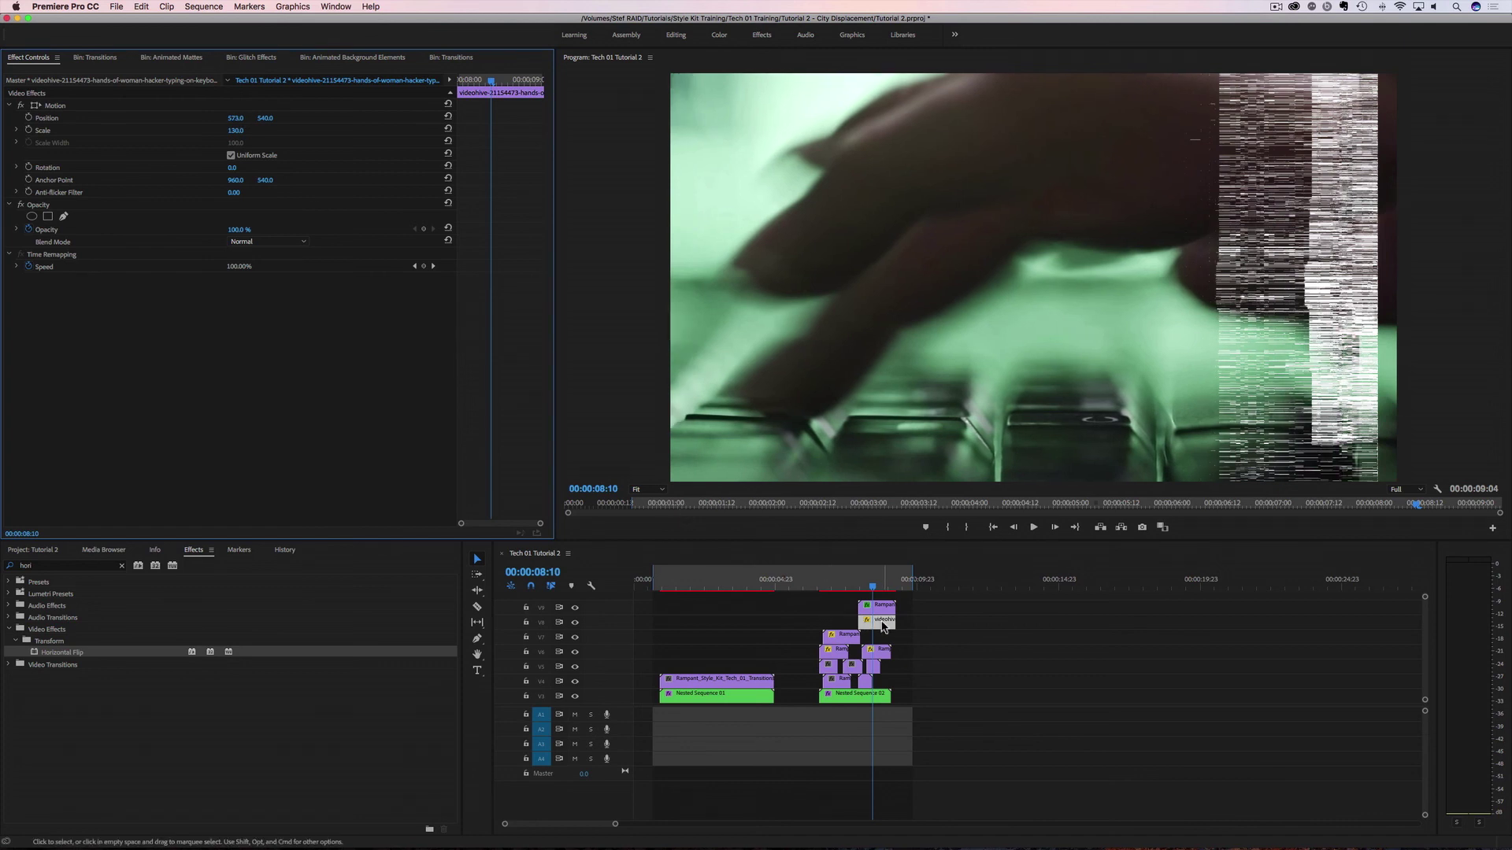
right_click(884, 626)
click(910, 581)
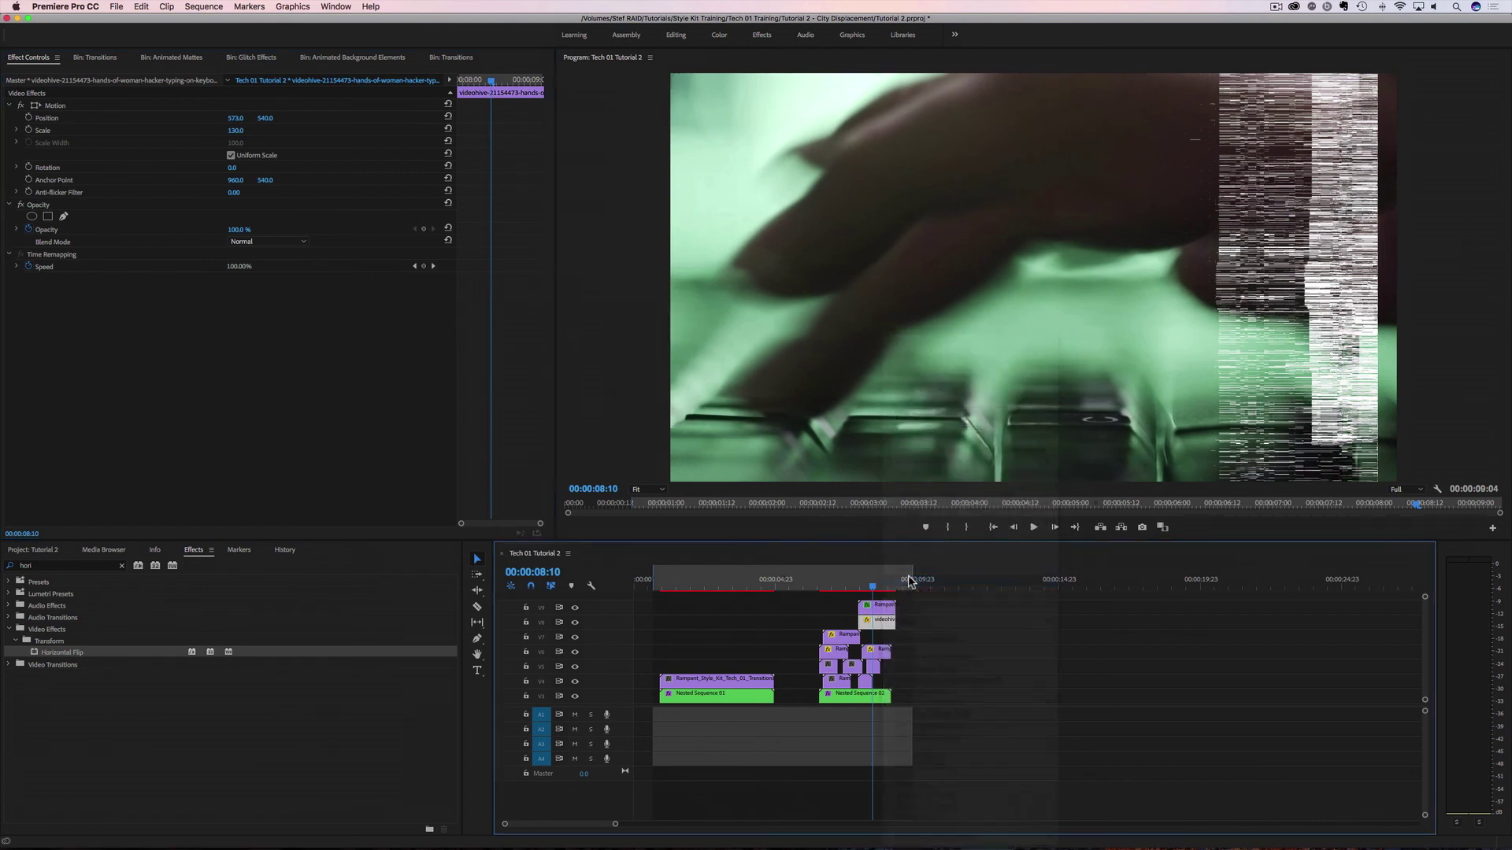
key(Return)
- Apply the Track Matte Key effect to the nested clip on V8 and set its matte to Video 9
click(34, 566)
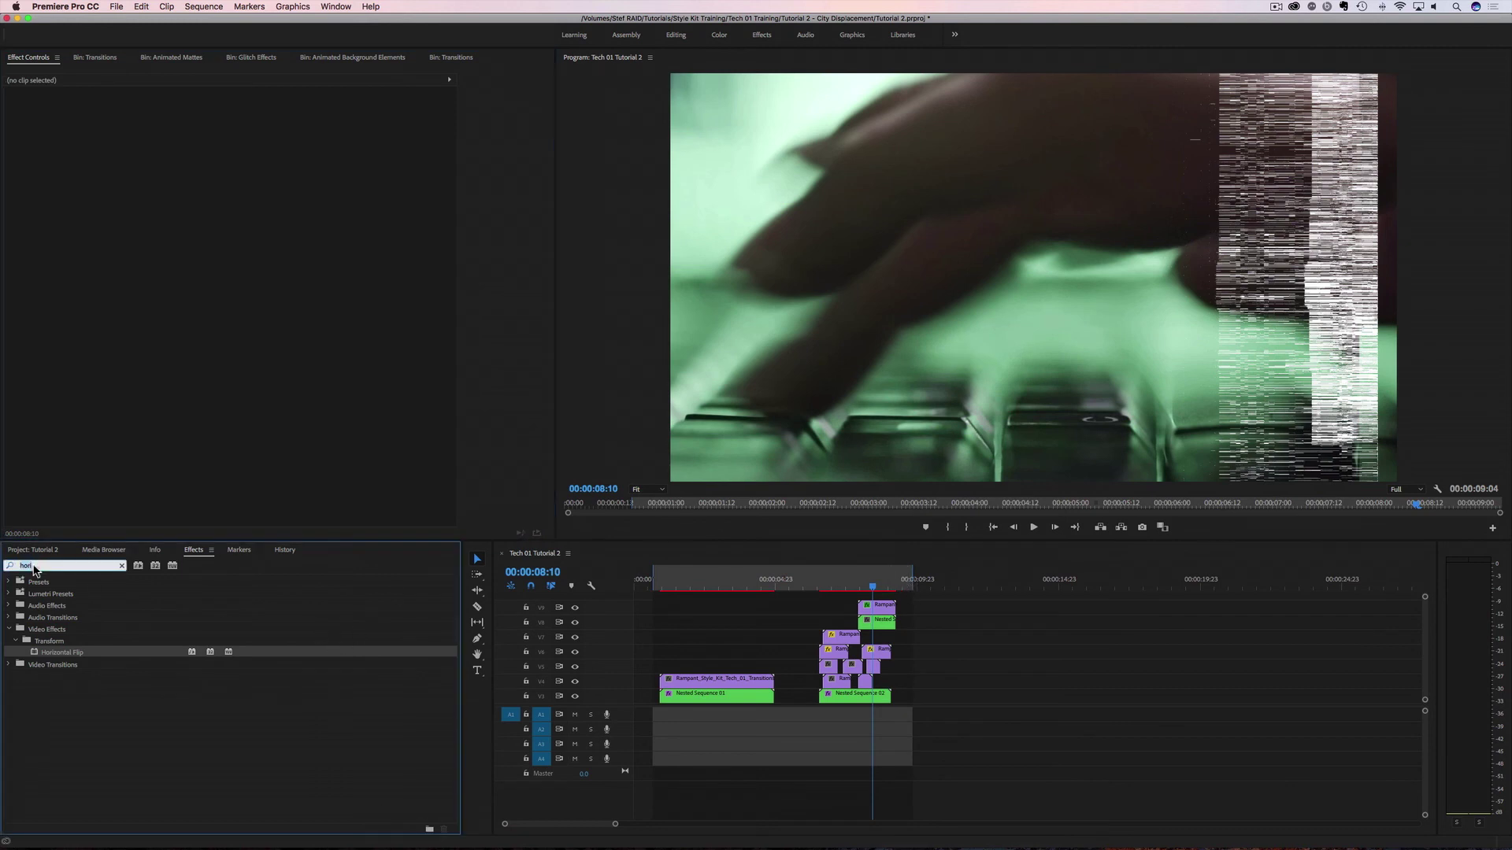
text(track)
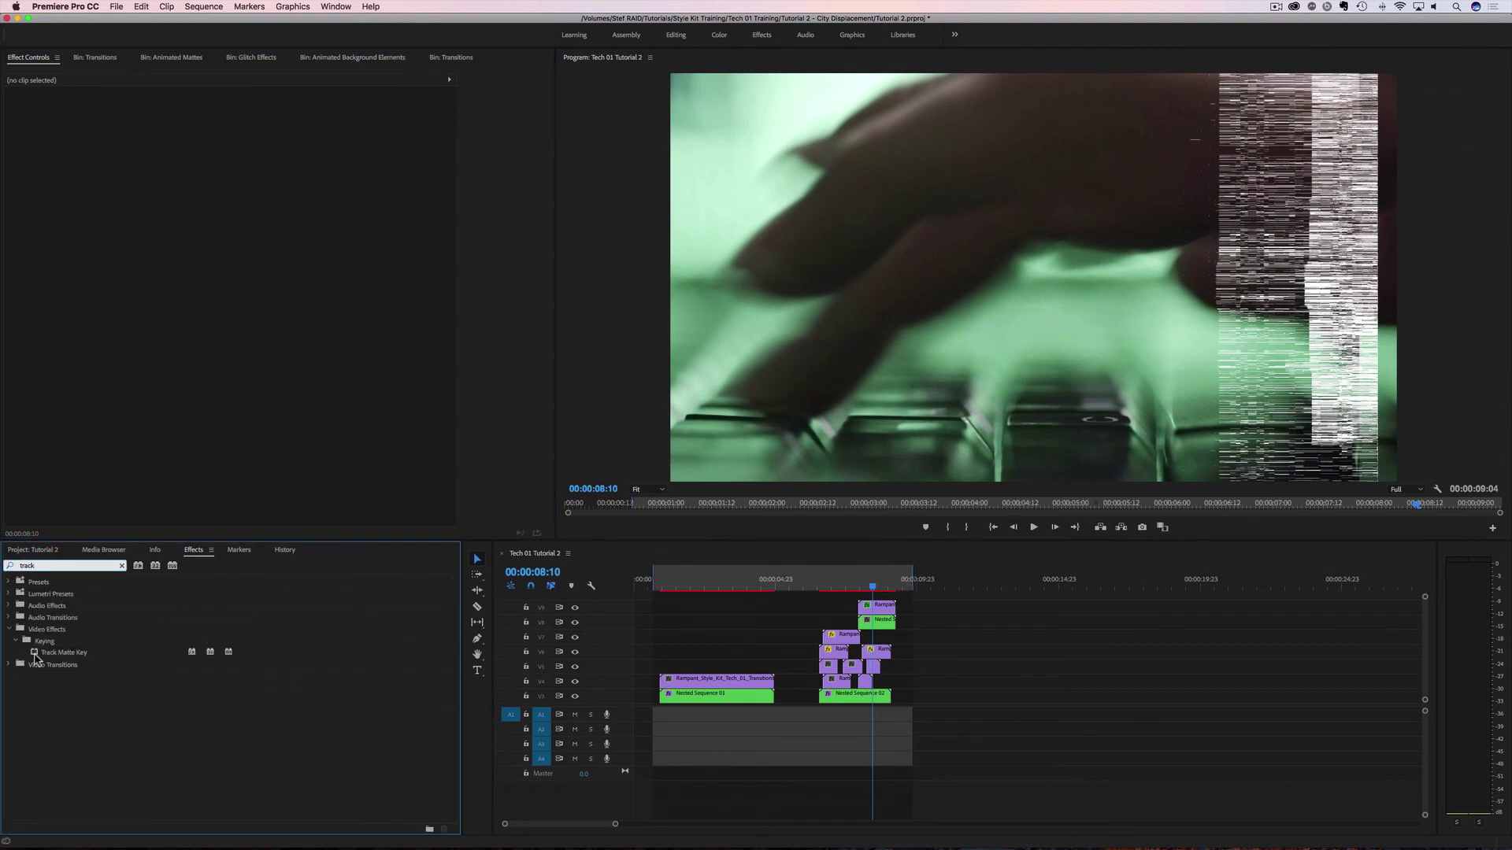
click(78, 653)
drag(876, 624, 876, 624)
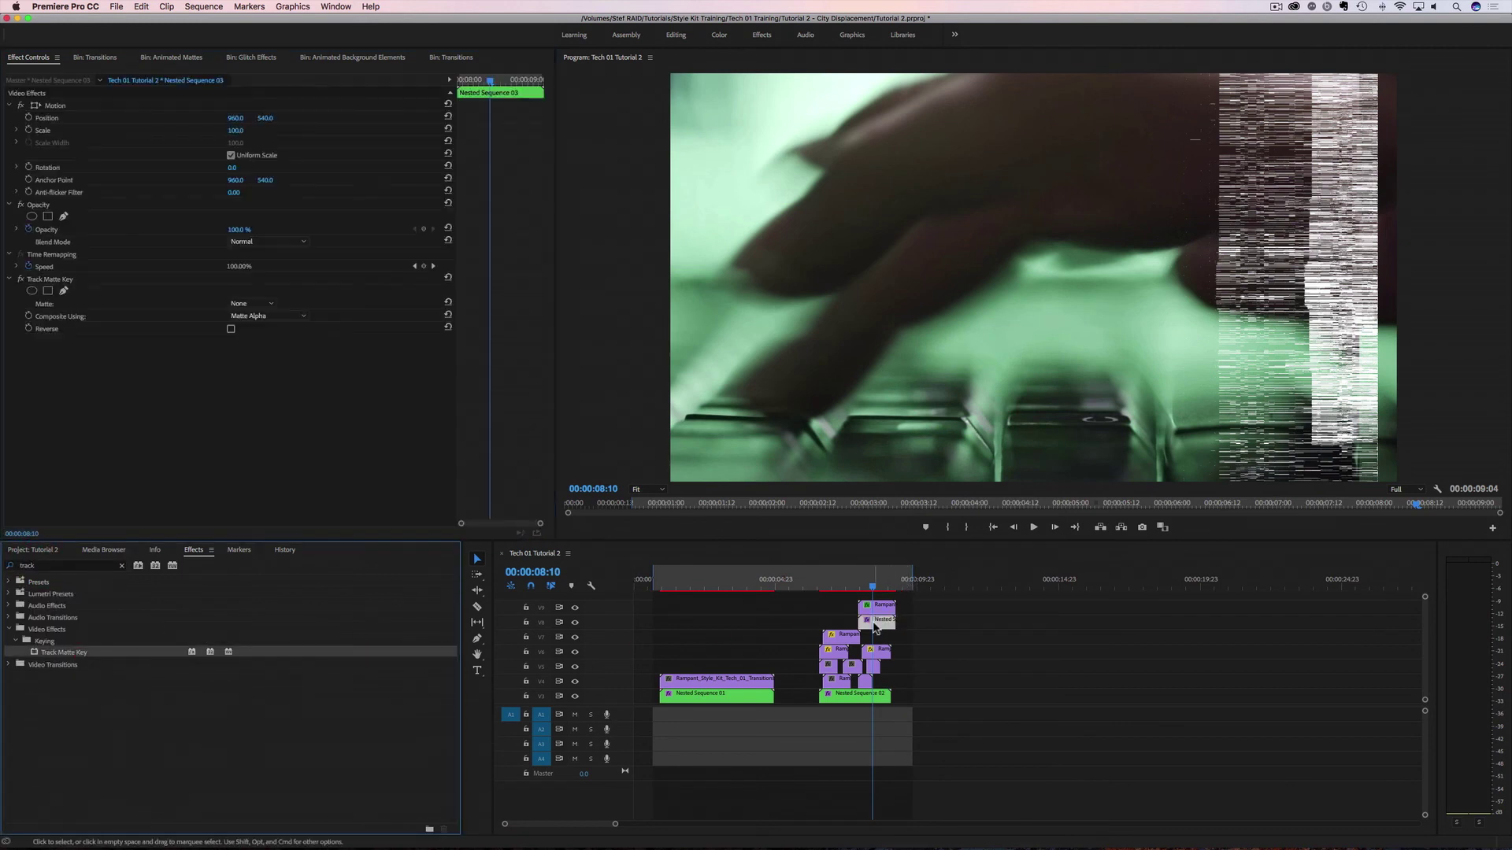
click(260, 306)
click(255, 334)
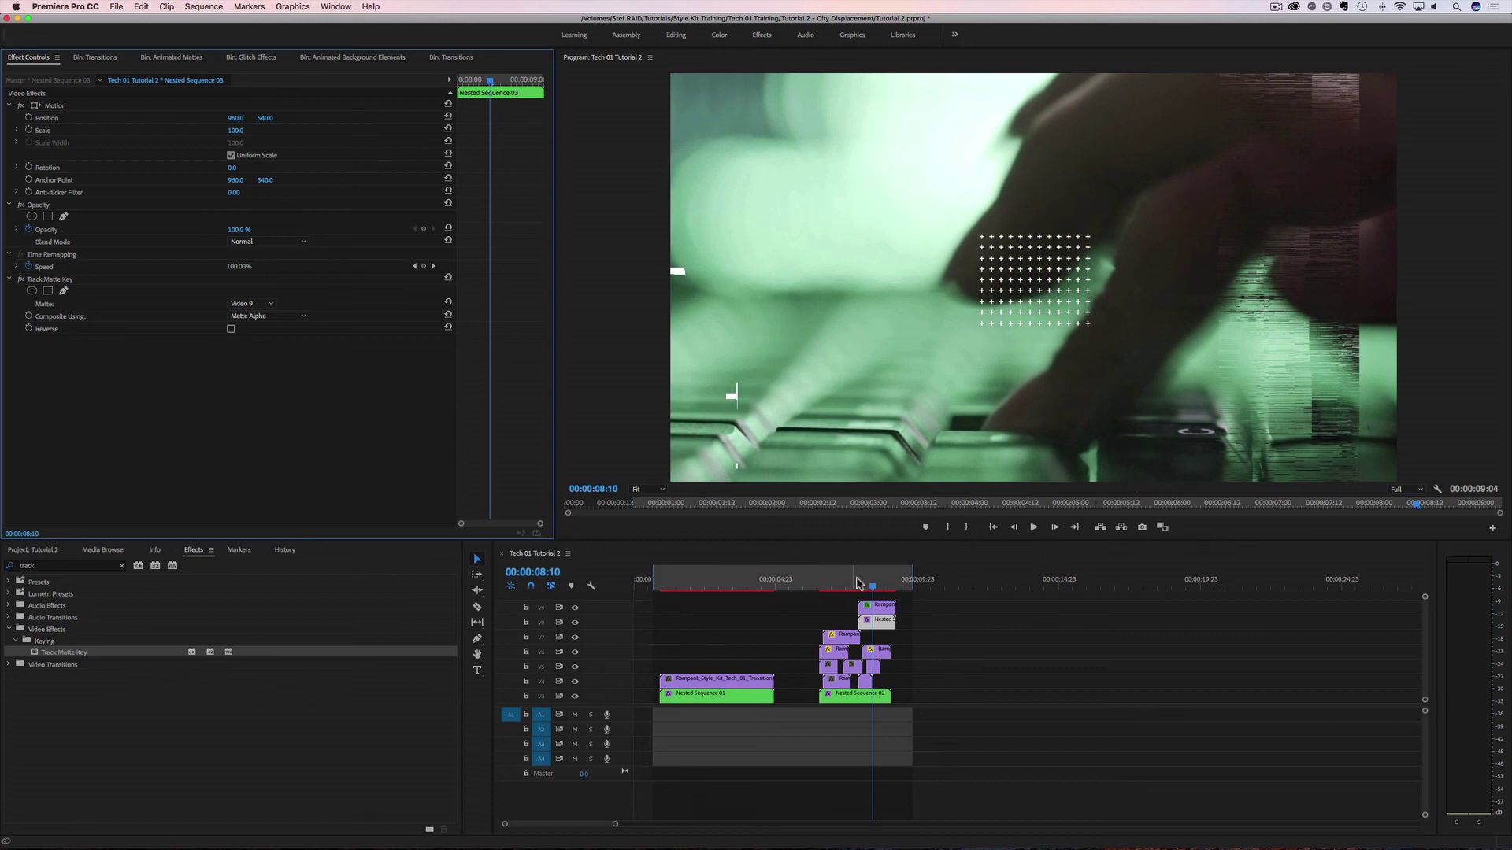
- Play back the typing-hands section repeatedly, then review the sequence from the beginning of the city clip
drag(874, 588, 813, 596)
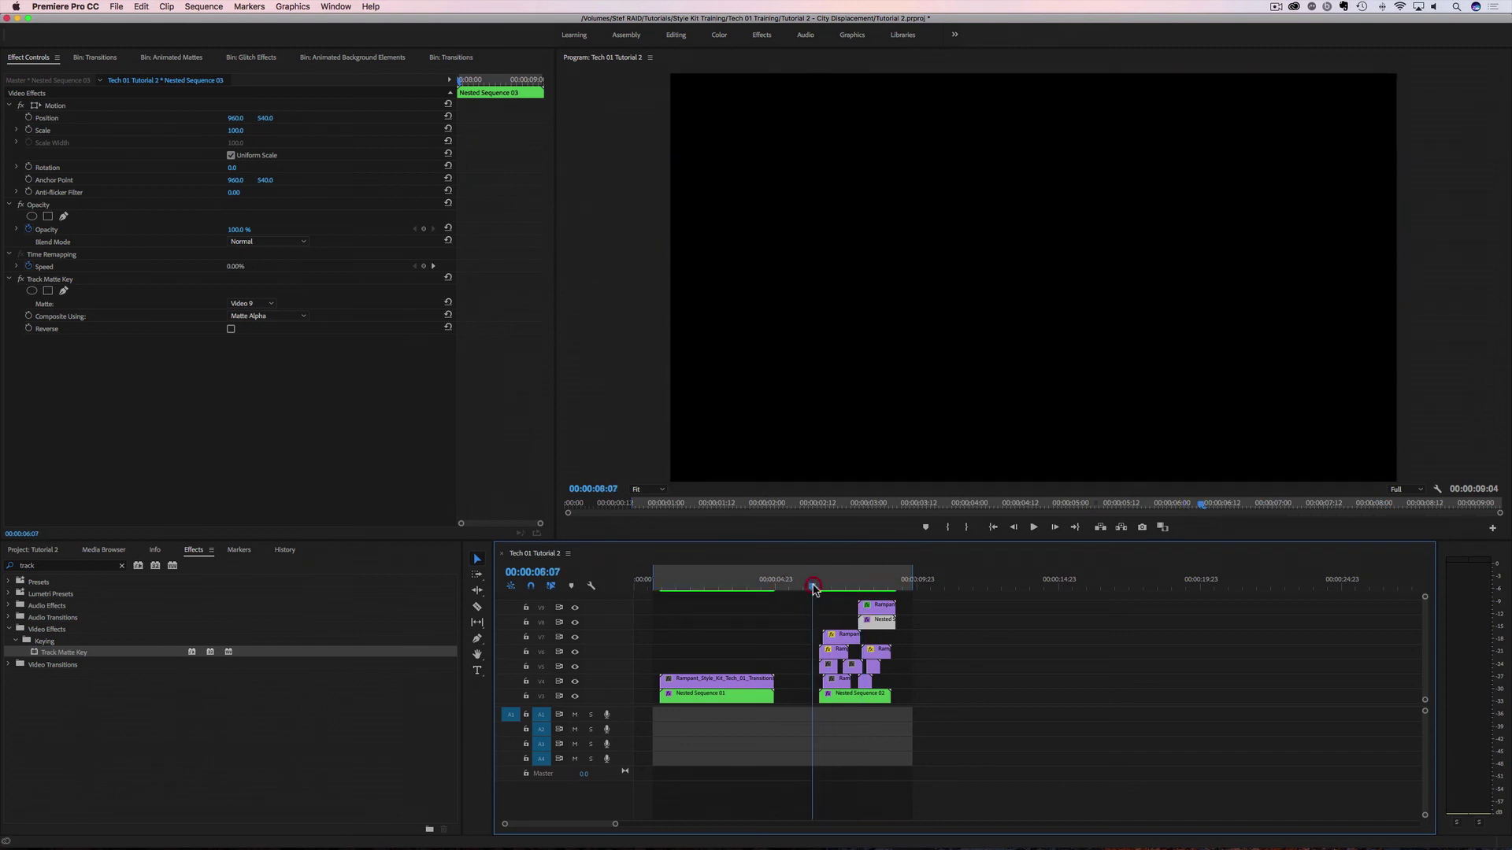
key(space)
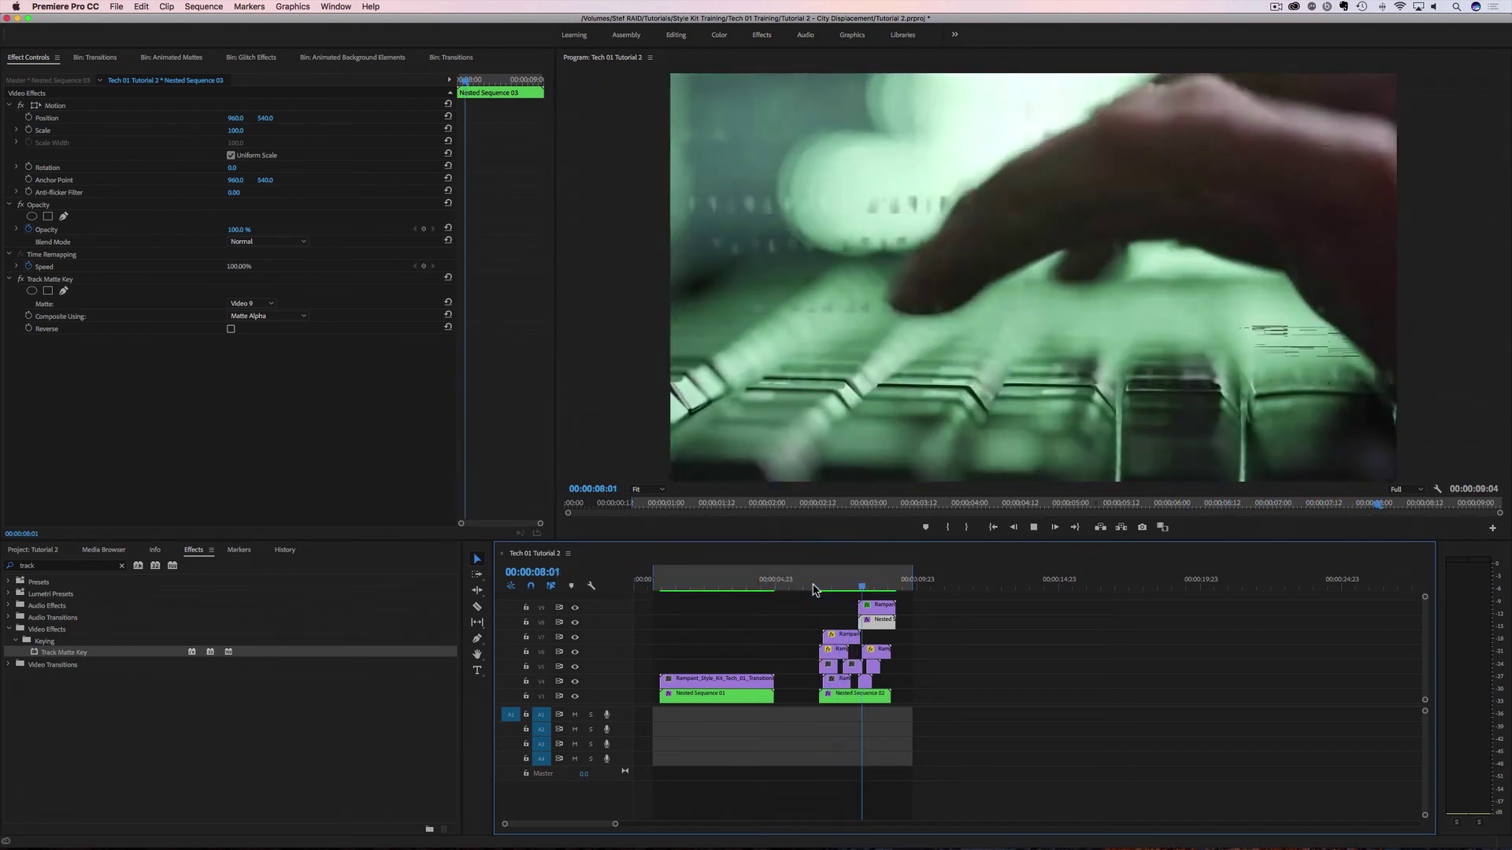
drag(903, 586, 813, 593)
key(space)
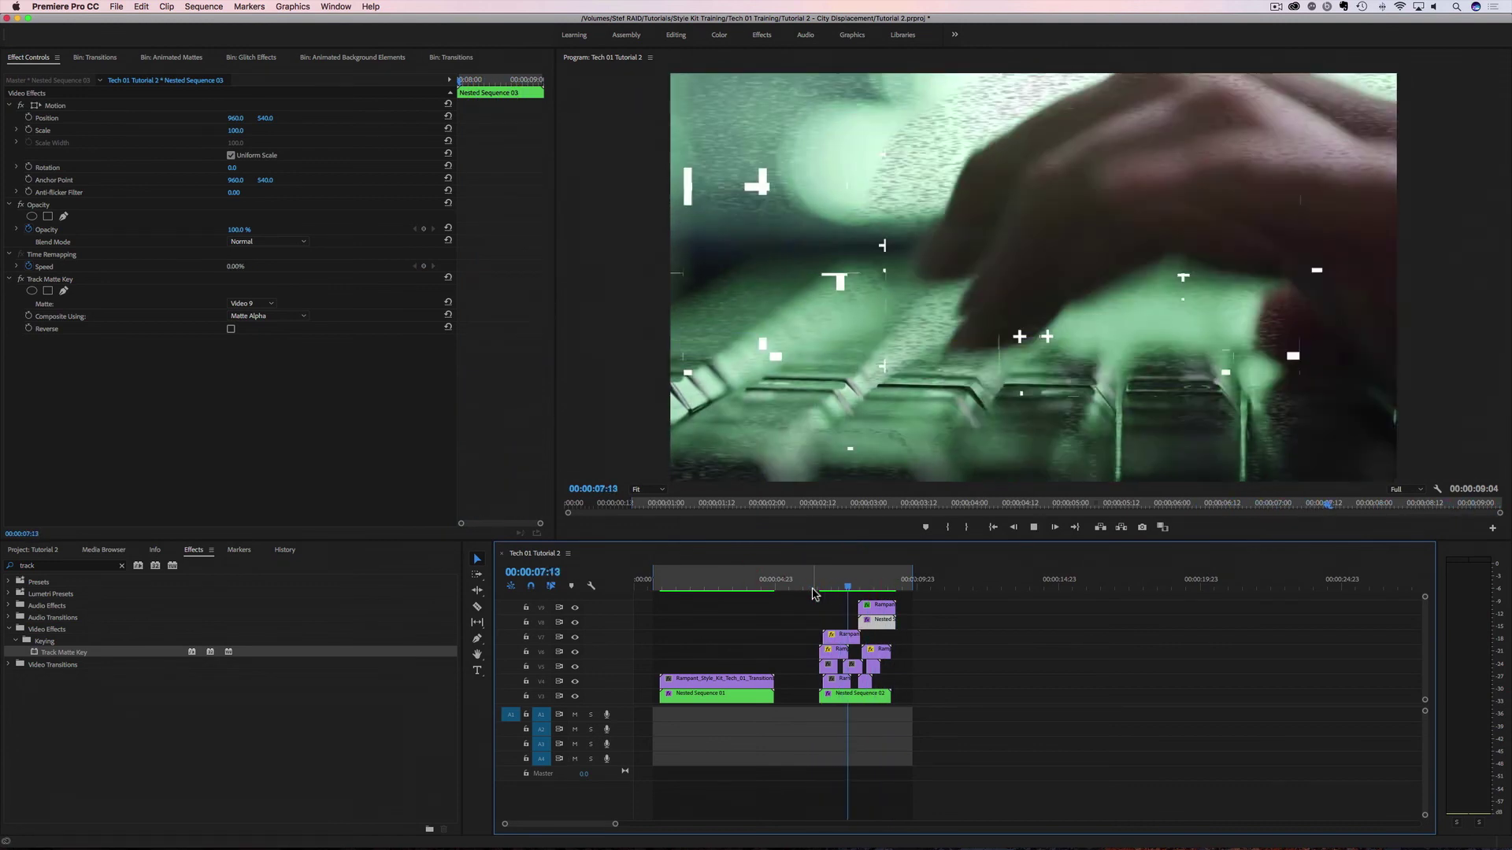
click(806, 586)
key(space)
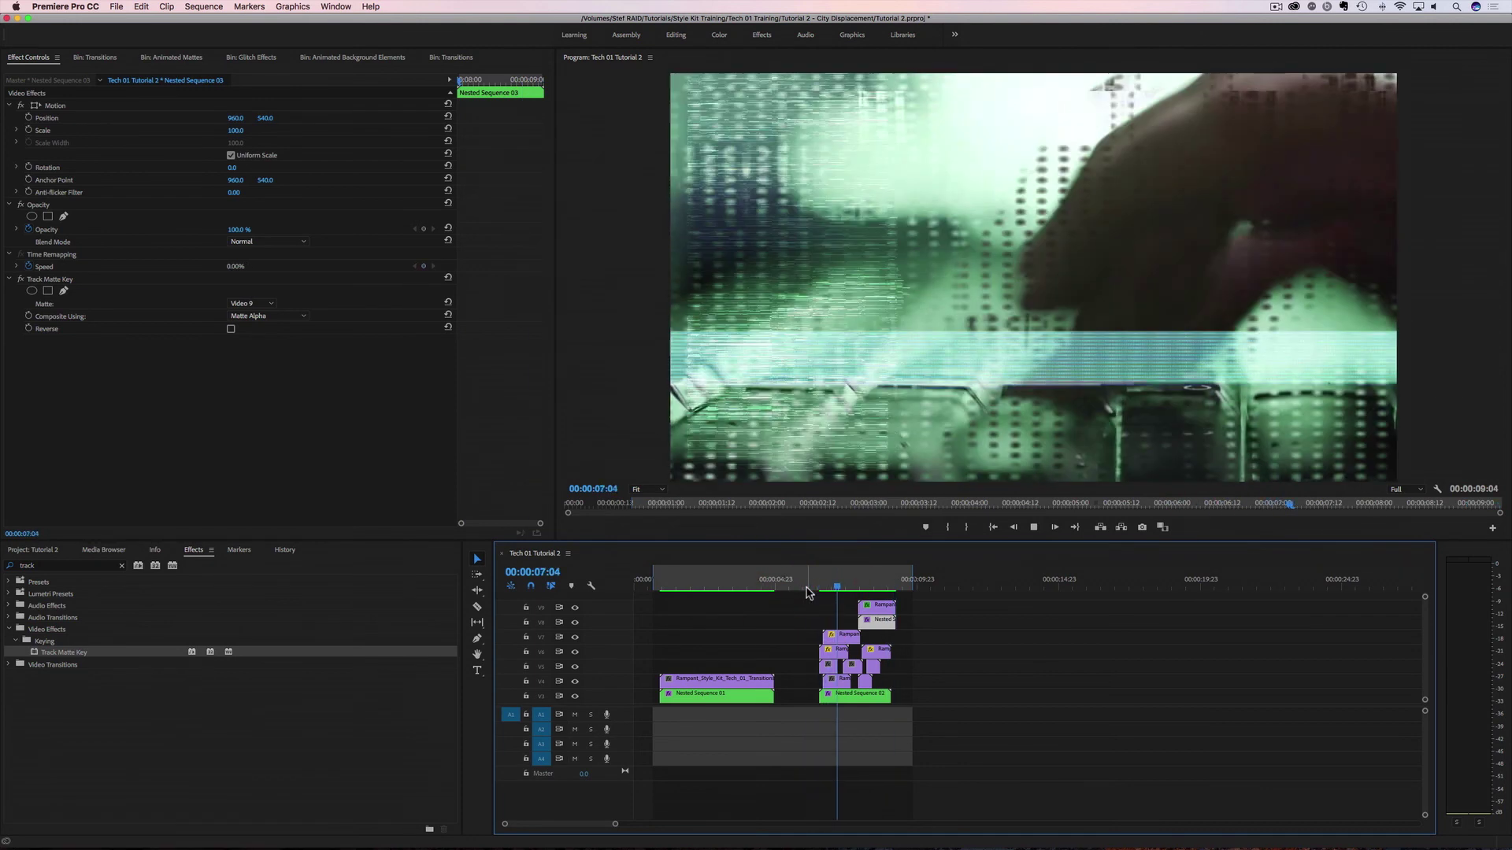
key(space)
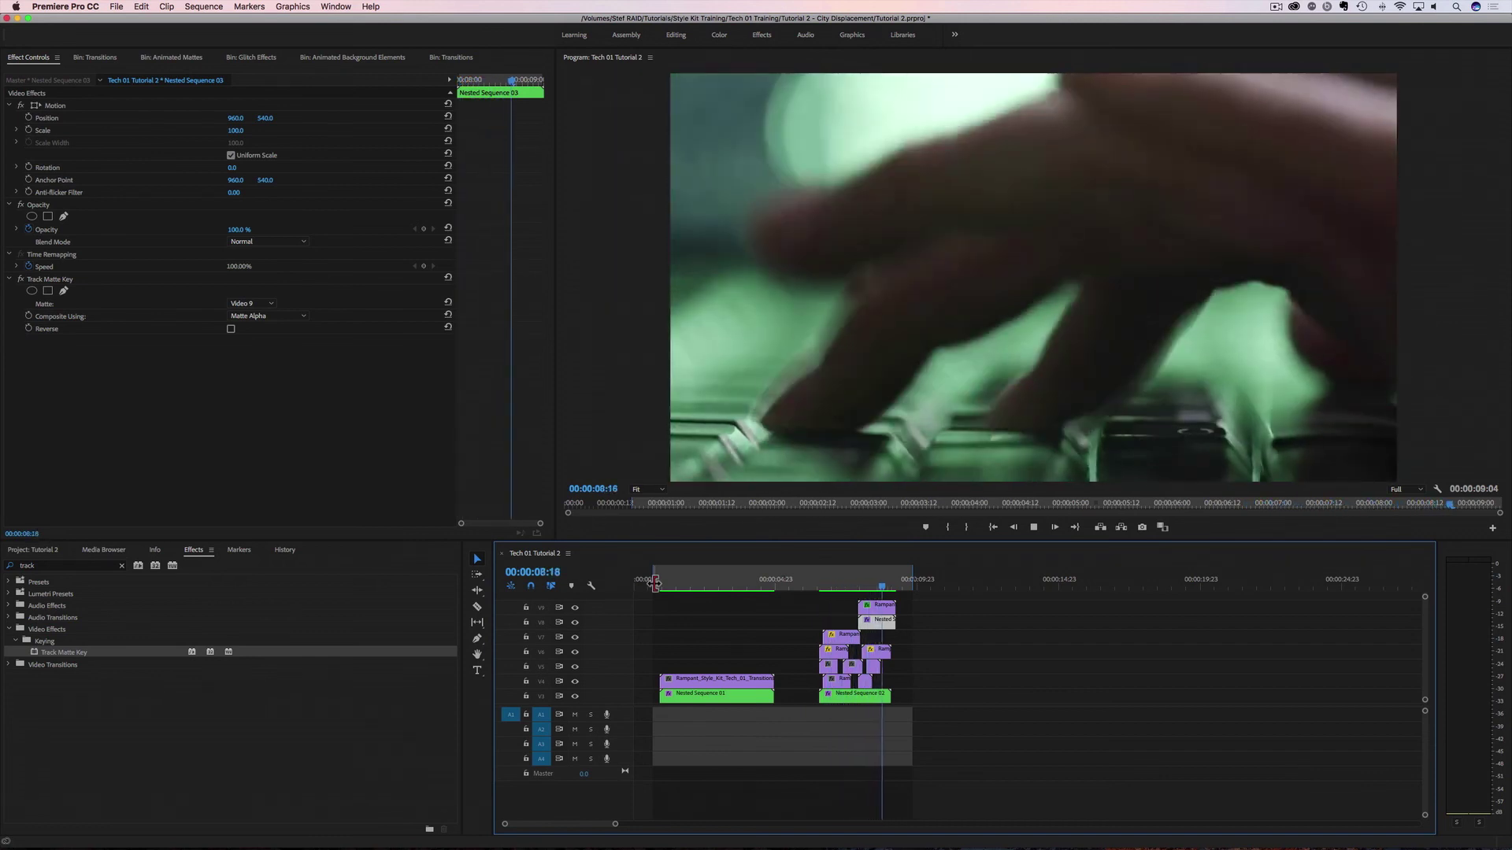
click(655, 584)
key(space)
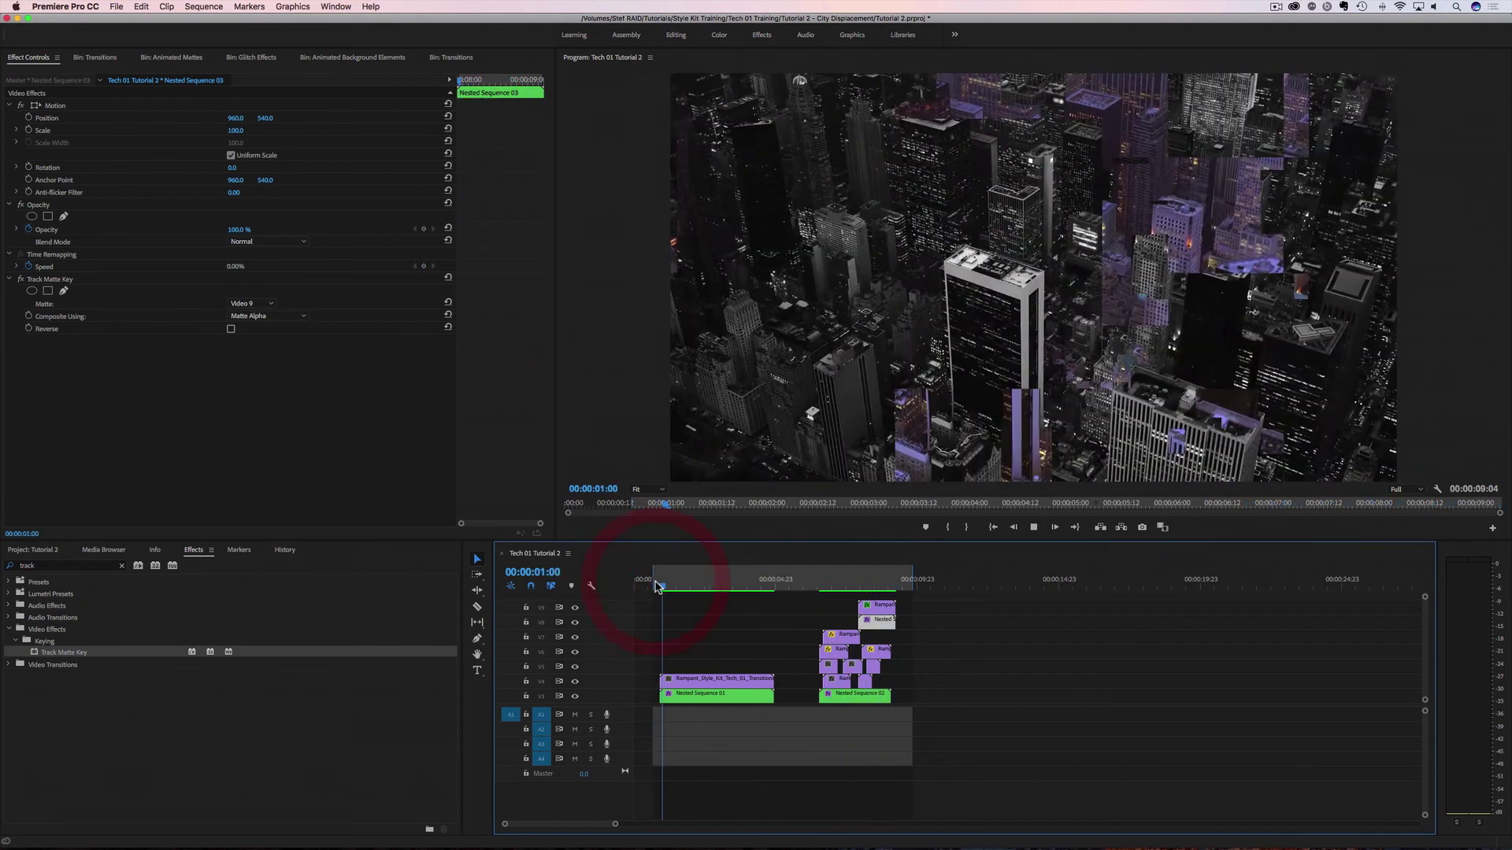